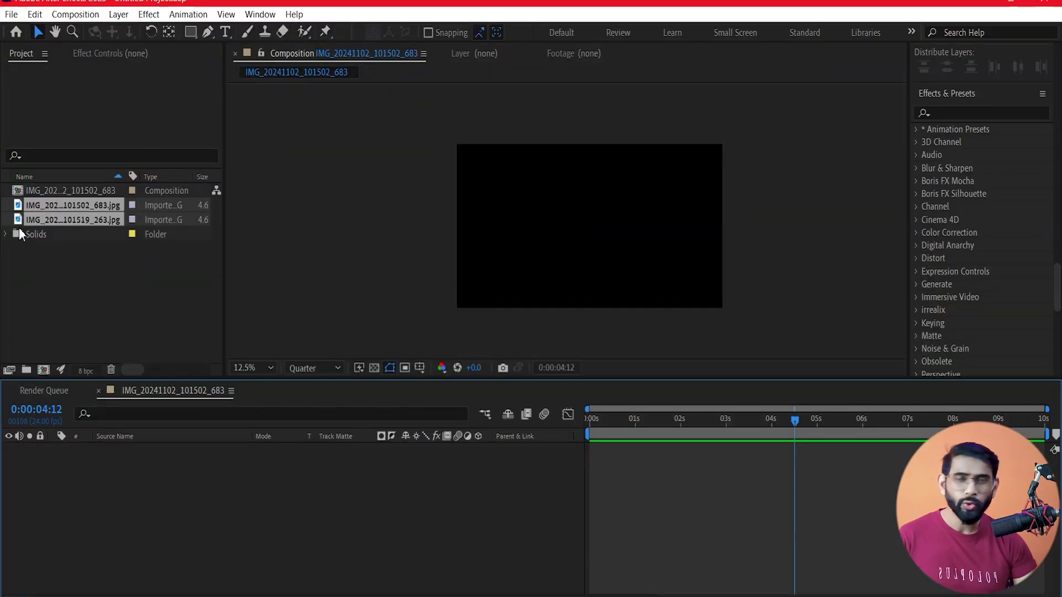
Add both desk photos to the composition timeline as layers, with the box photo on top.
left_click(89, 268)
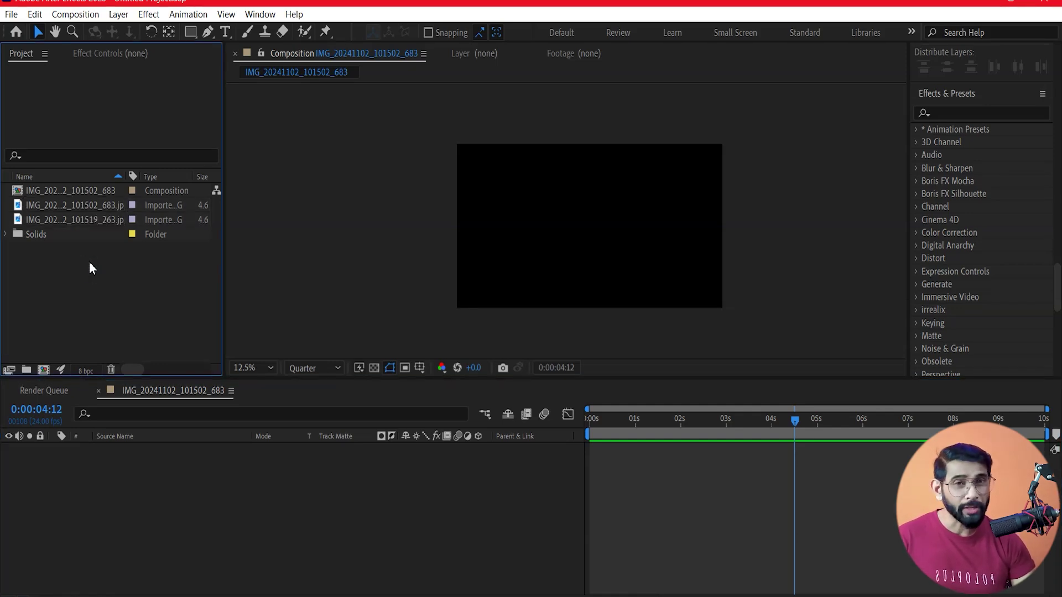
left_click(55, 220)
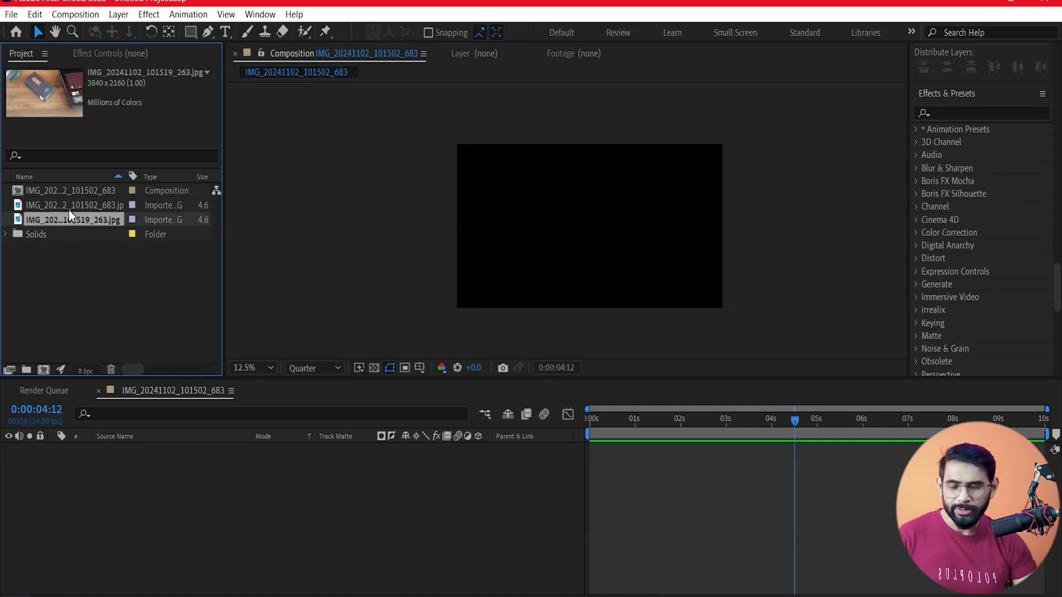
left_click(69, 210, "shift")
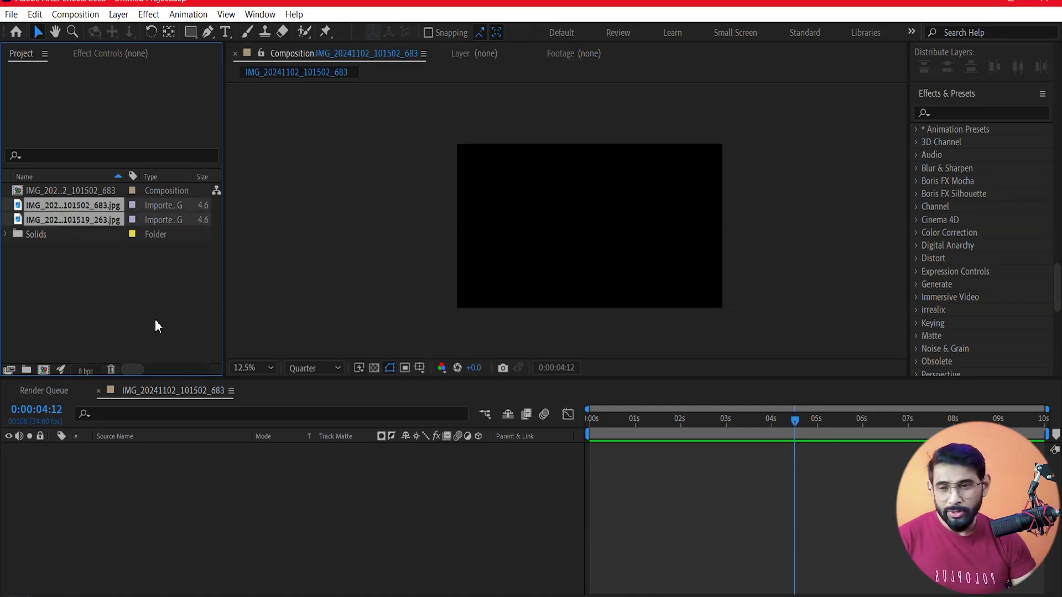
left_click_drag(68, 221, 224, 516)
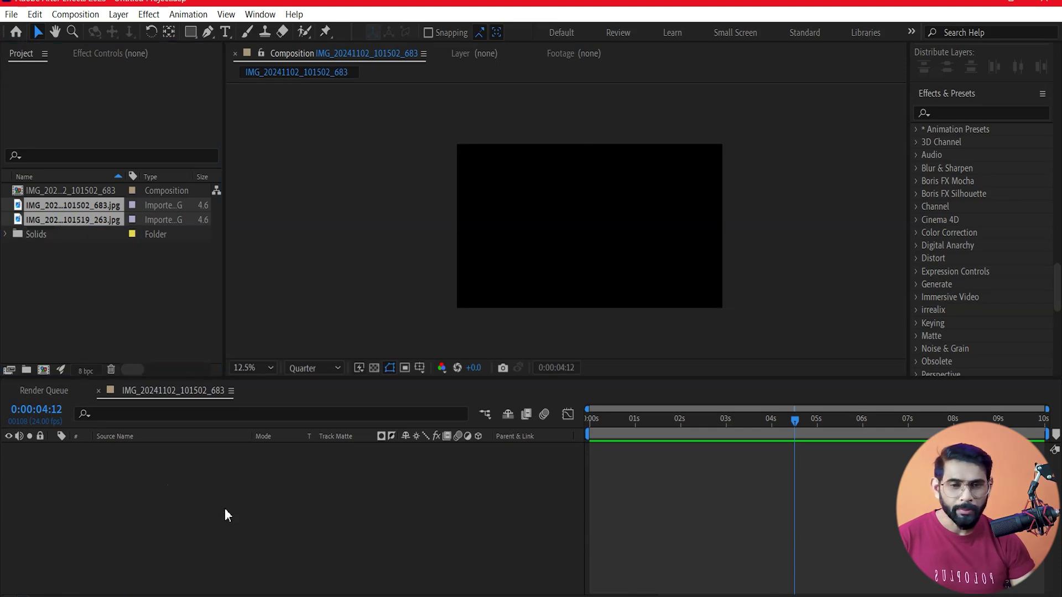
mouse_move(795, 421)
left_mouse_down()
mouse_move(570, 434)
mouse_move(662, 442)
left_mouse_up()
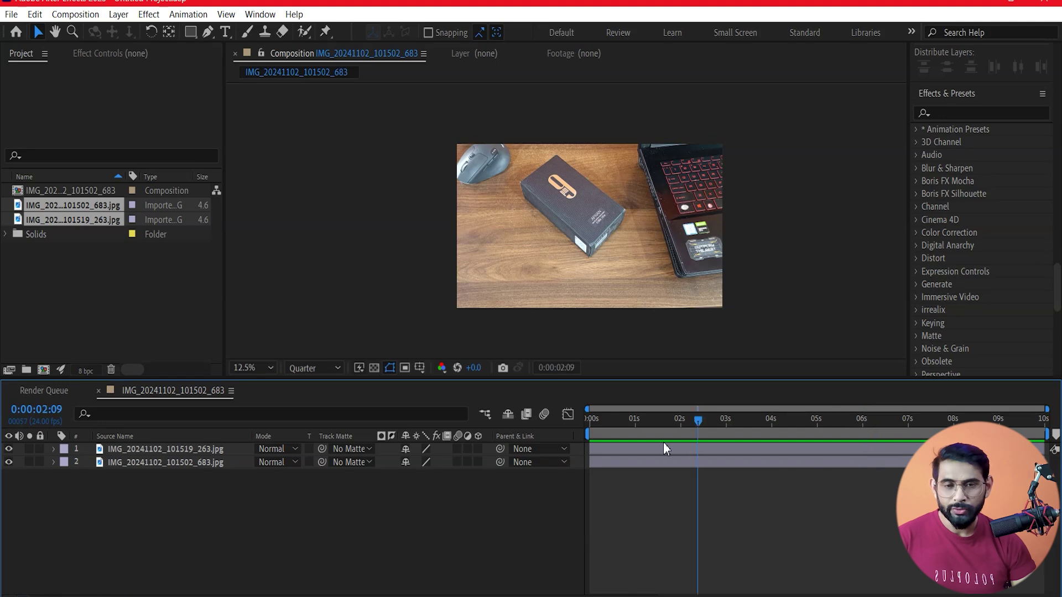
Check the box photo layer's visibility, set time to 0:00:02:20 and zoom the viewer to 25%.
left_click_drag(714, 463, 588, 457)
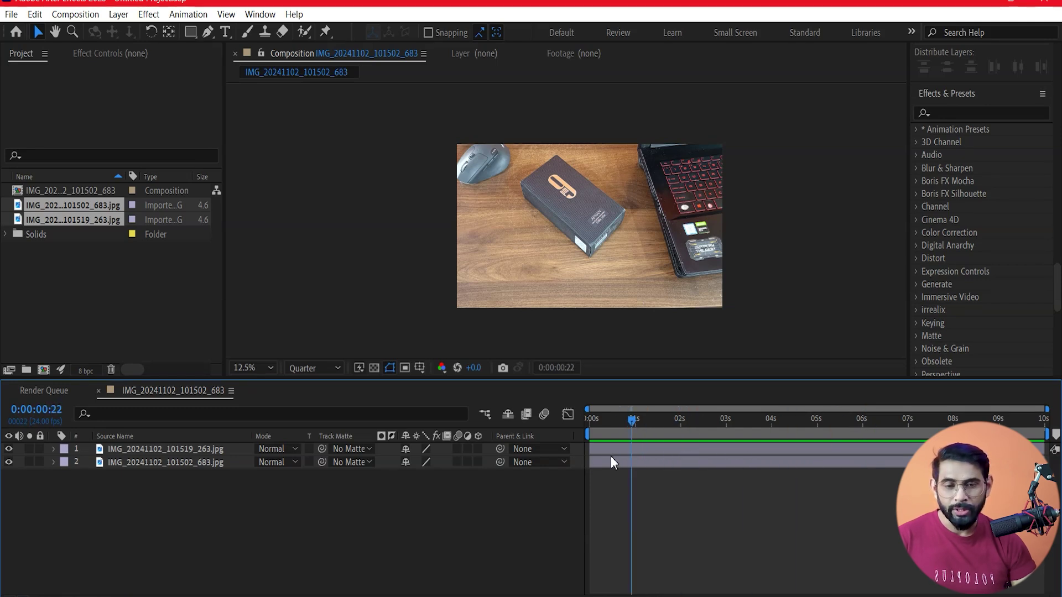
left_click(9, 449)
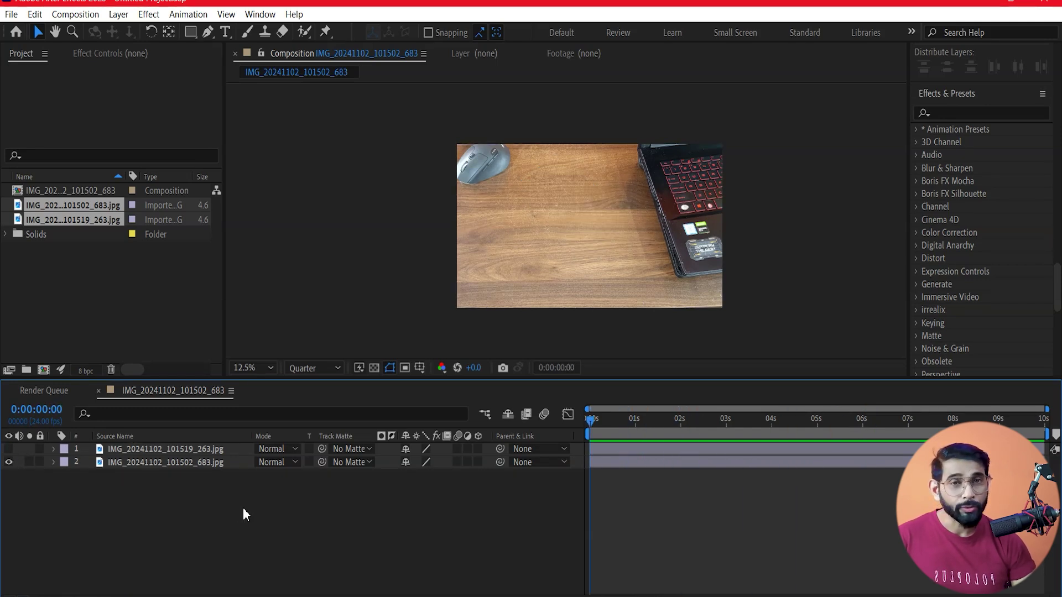
left_click(9, 449)
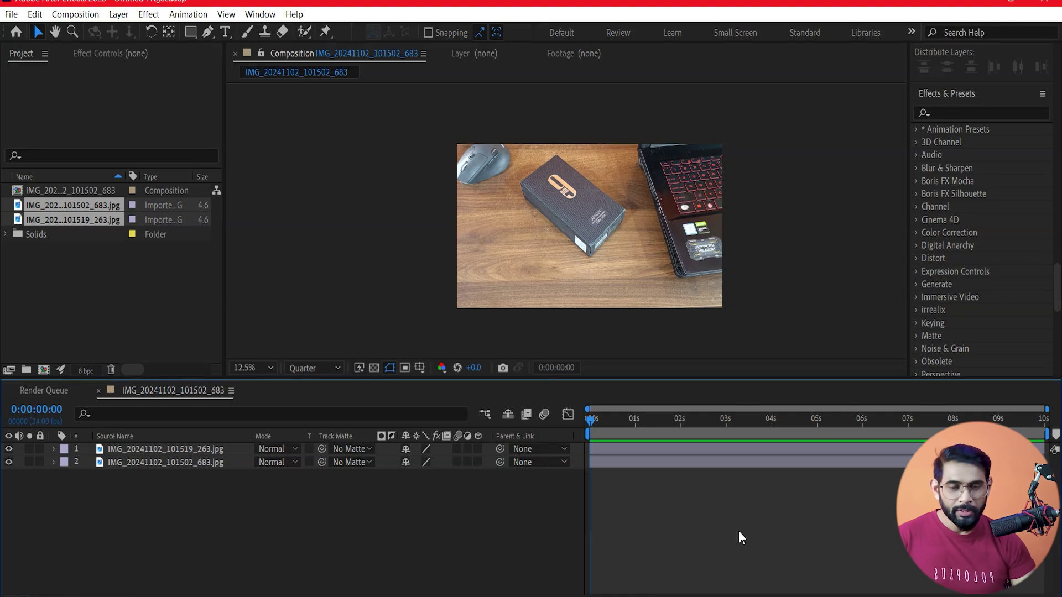
left_click(719, 430)
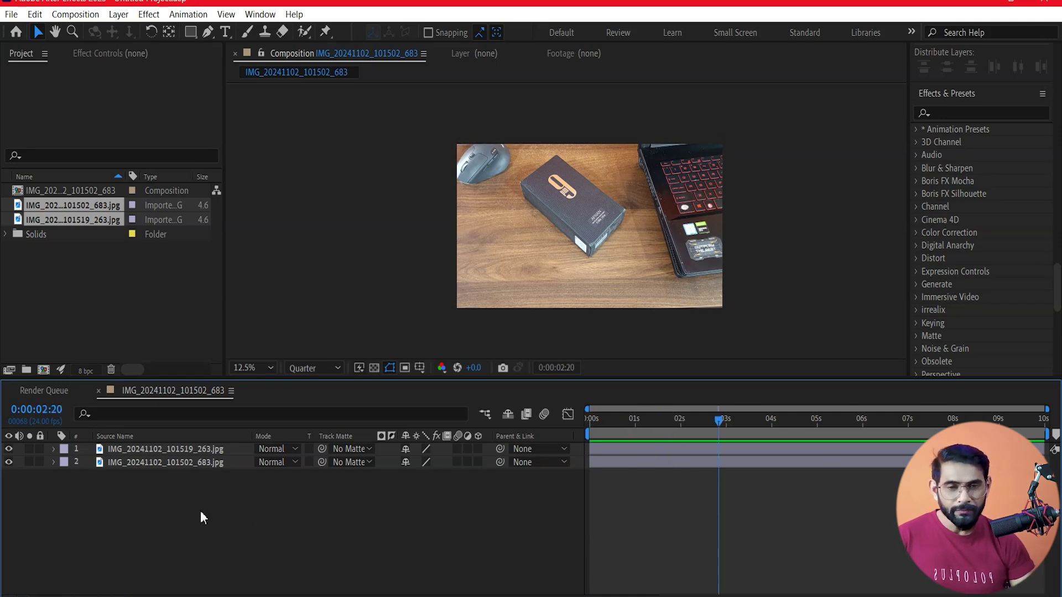
key("period")
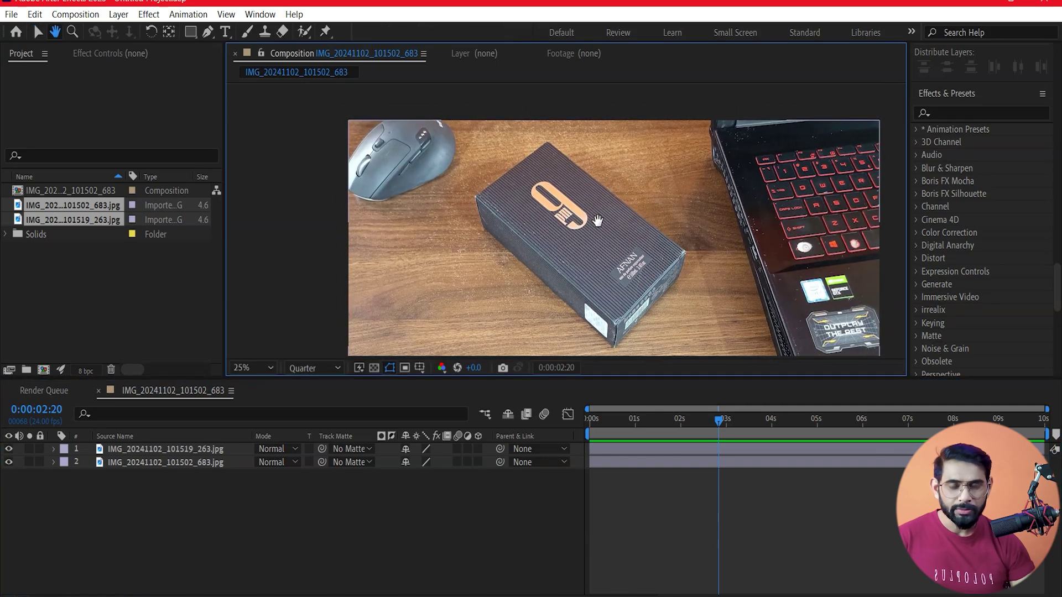
left_click_drag(597, 221, 605, 228)
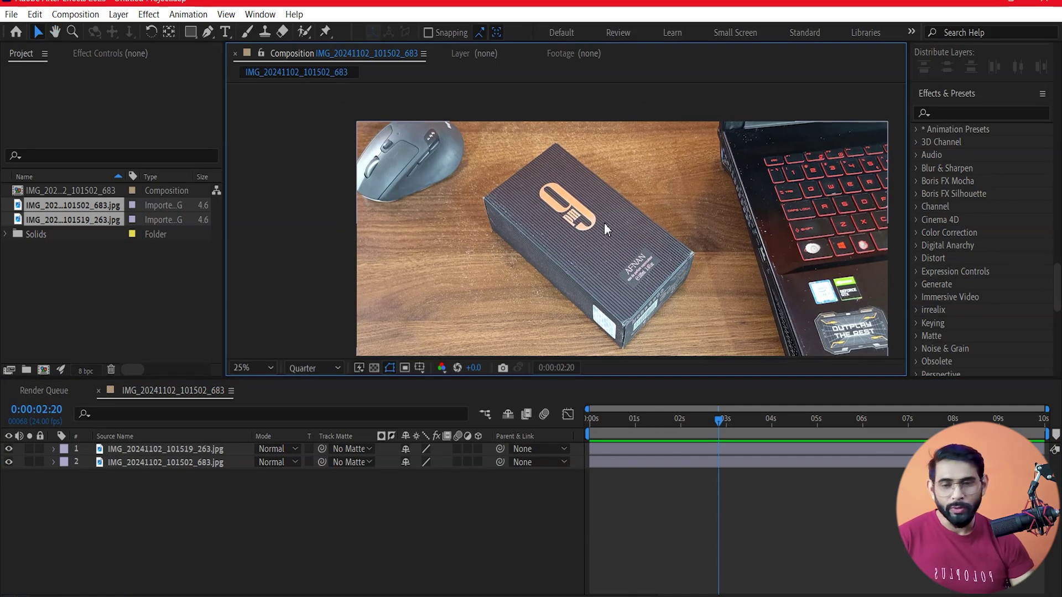
With the Pen tool at 50% zoom, place the first outline point on the box's left corner.
left_click(210, 33)
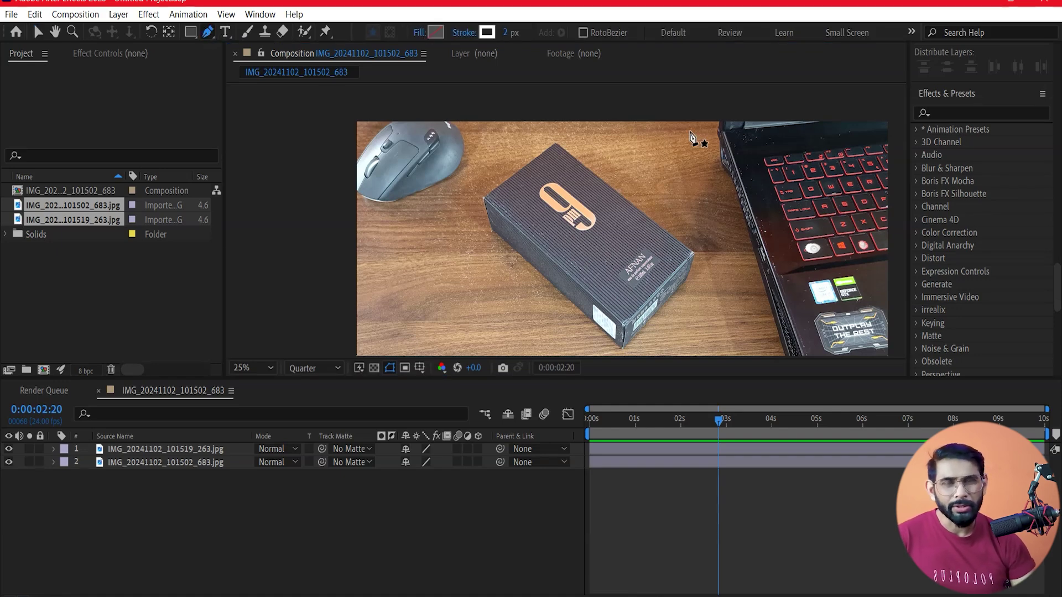
scroll(543, 183, "up", 2)
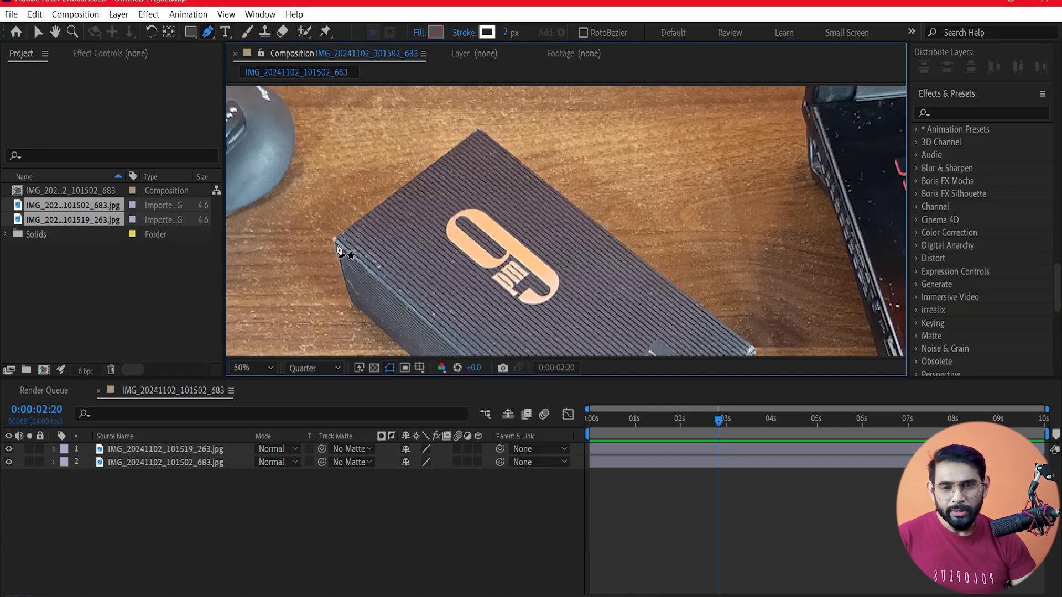
left_click(334, 241)
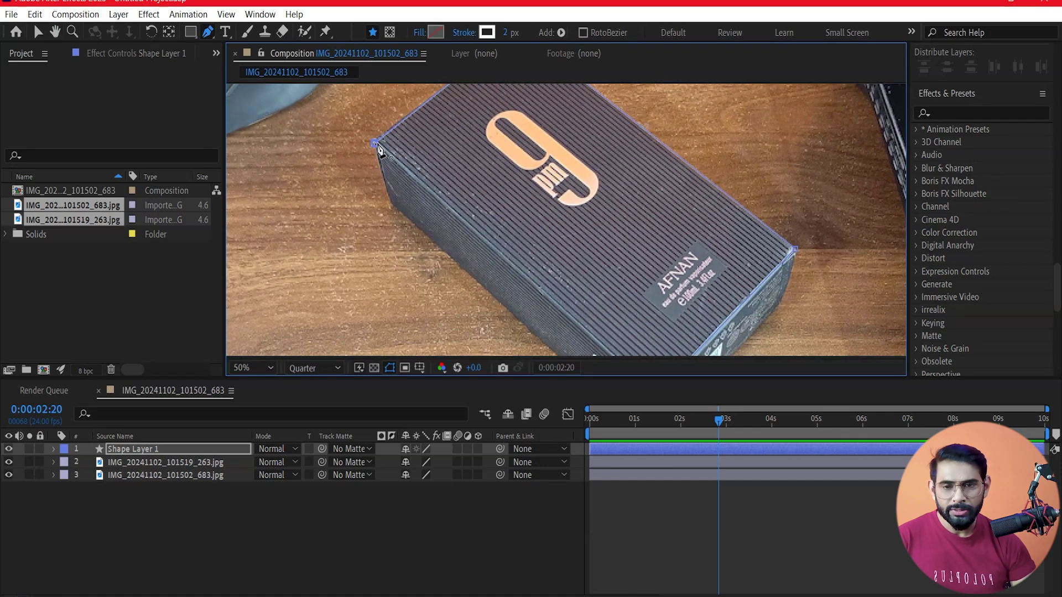
Extend the box outline along its diagonal edge down to the bottom corner.
left_click_drag(606, 214, 505, 180)
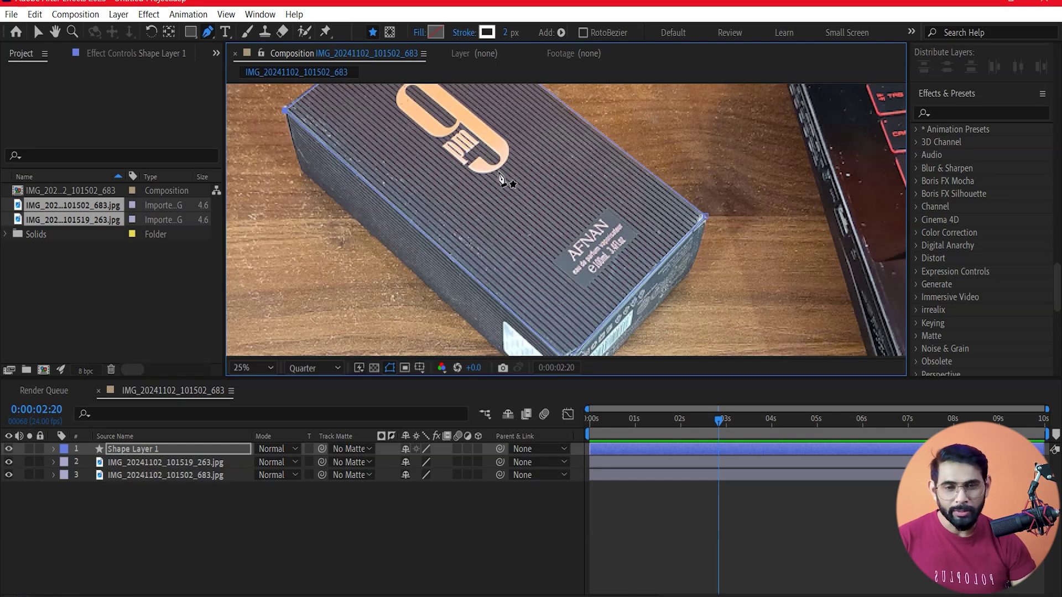
scroll(500, 176, "down", 2)
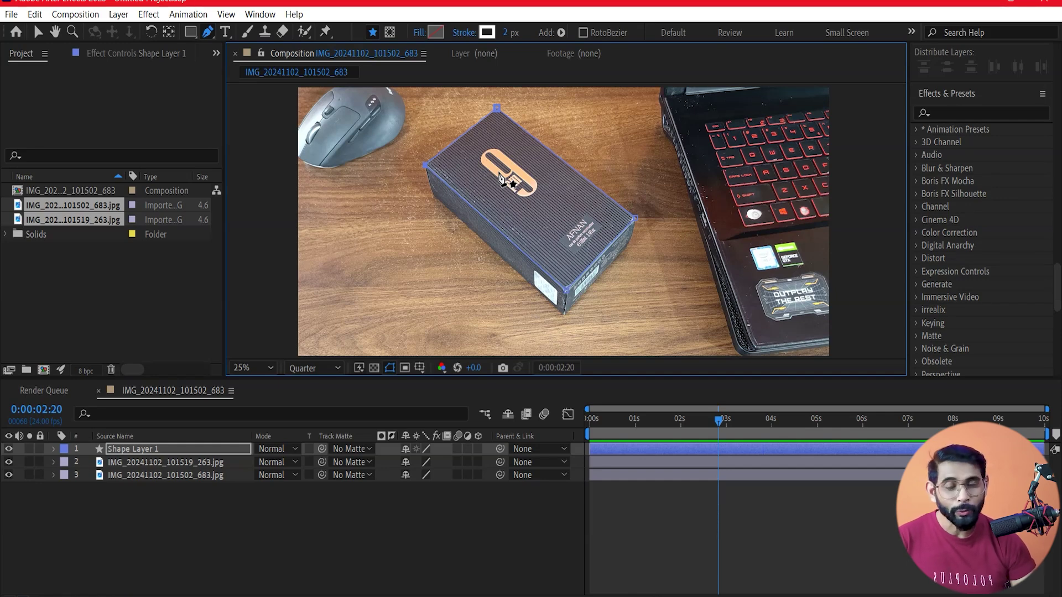
scroll(500, 178, "up", 1)
scroll(500, 178, "up", 1)
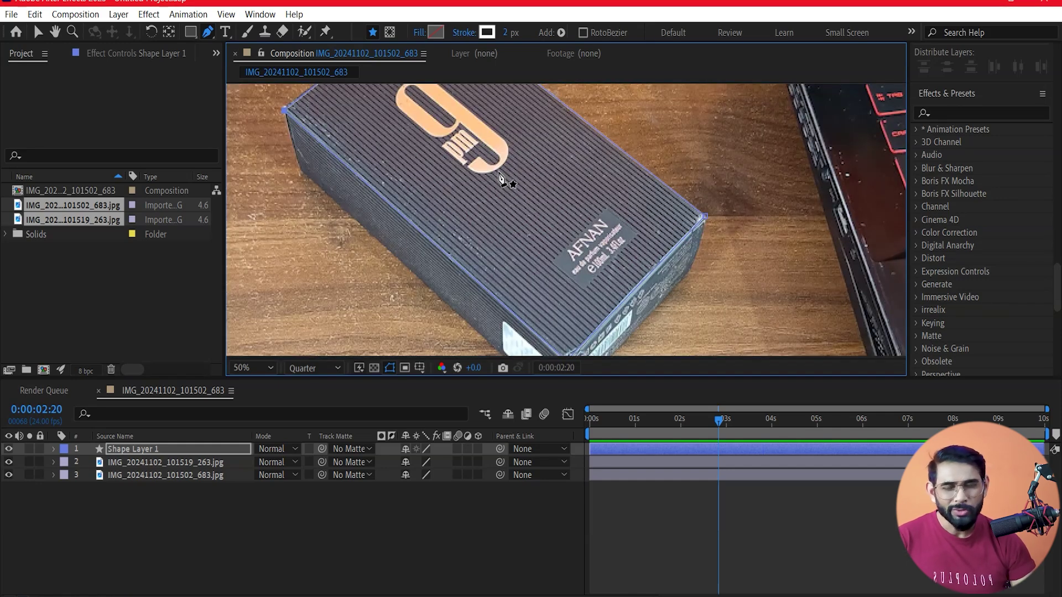
mouse_move(500, 178)
left_mouse_down()
mouse_move(591, 243)
mouse_move(501, 106)
left_mouse_up()
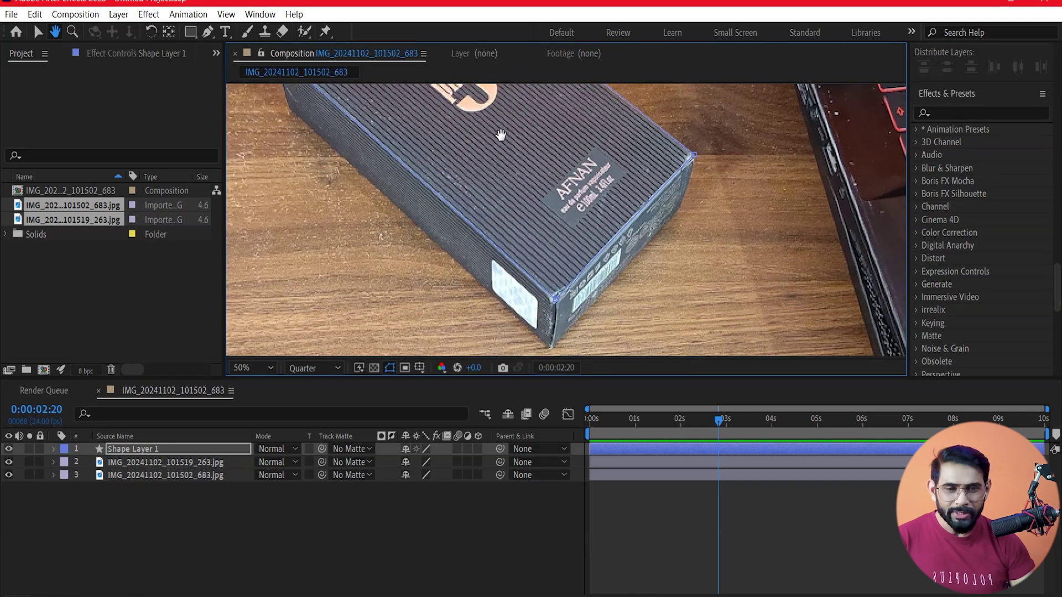
scroll(594, 175, "up", 2)
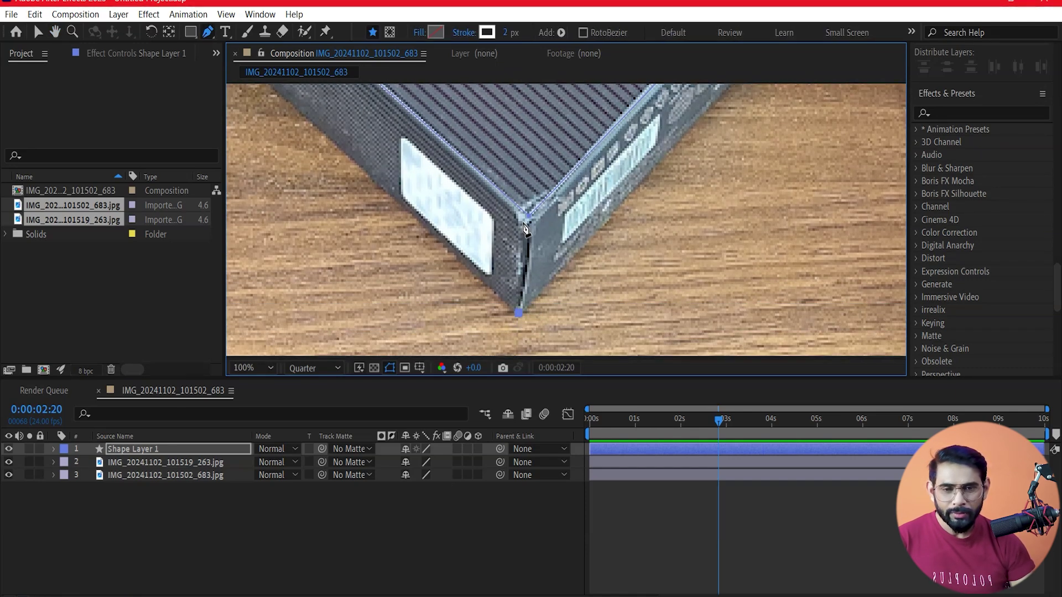
left_click_drag(774, 88, 640, 222)
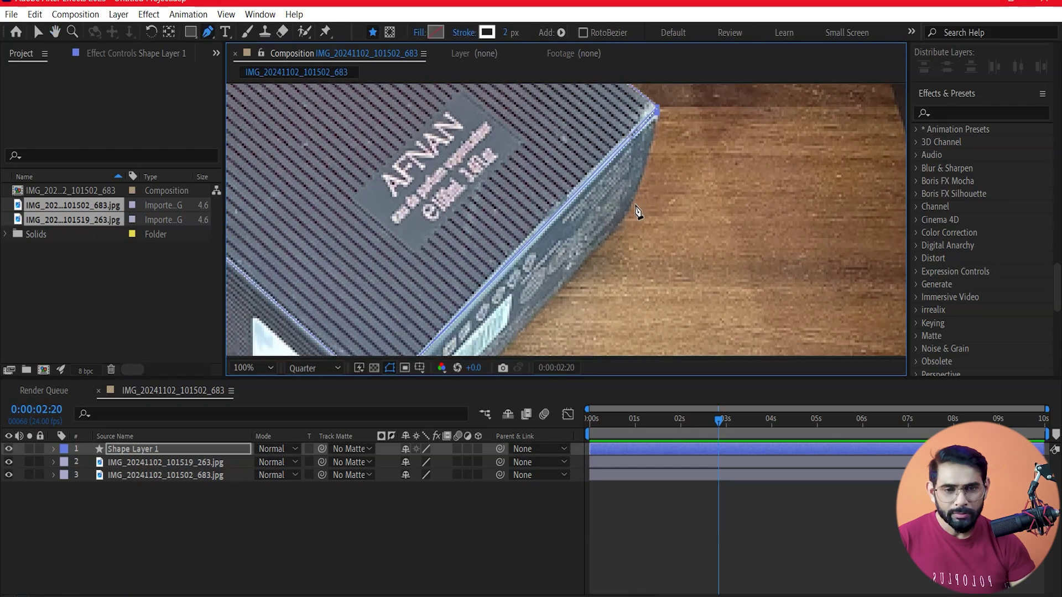
left_click_drag(632, 217, 630, 151)
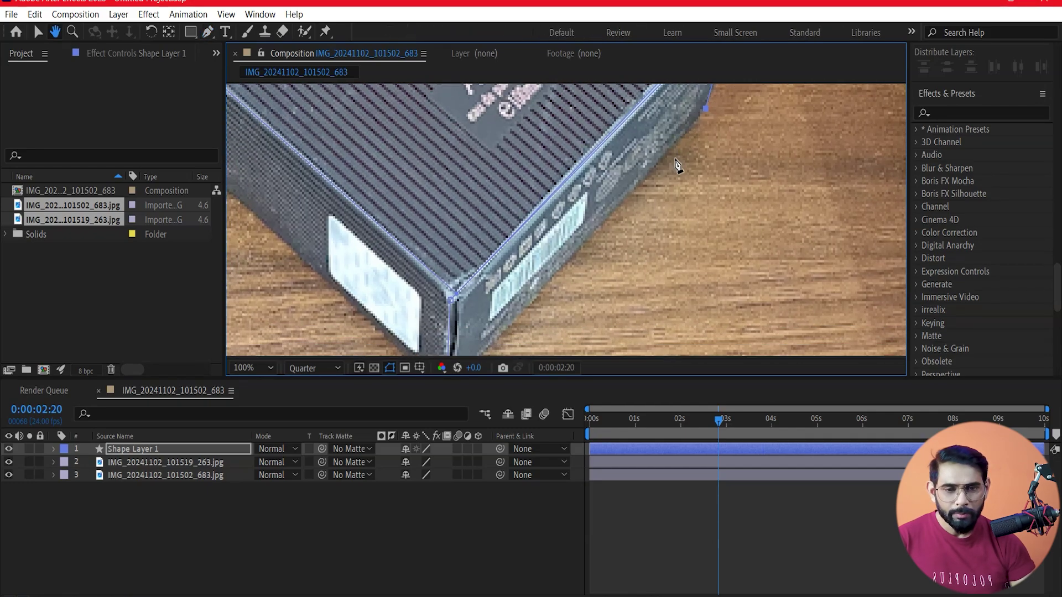
left_click(474, 313)
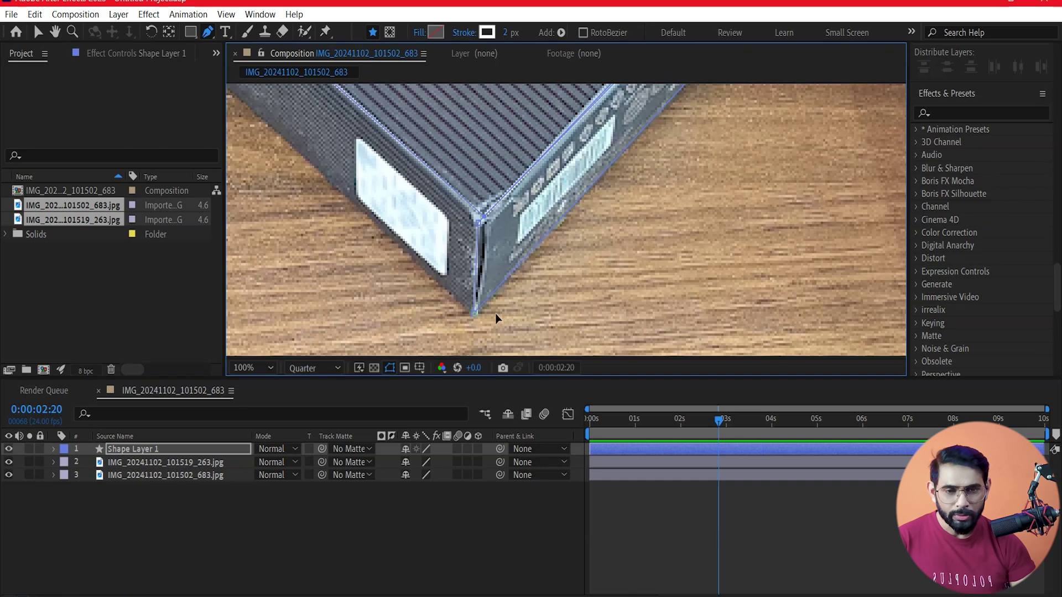
Pan and zoom along the traced edge to review the outline's corners and the whole box.
scroll(496, 319, "up", 1)
left_click_drag(587, 332, 662, 248)
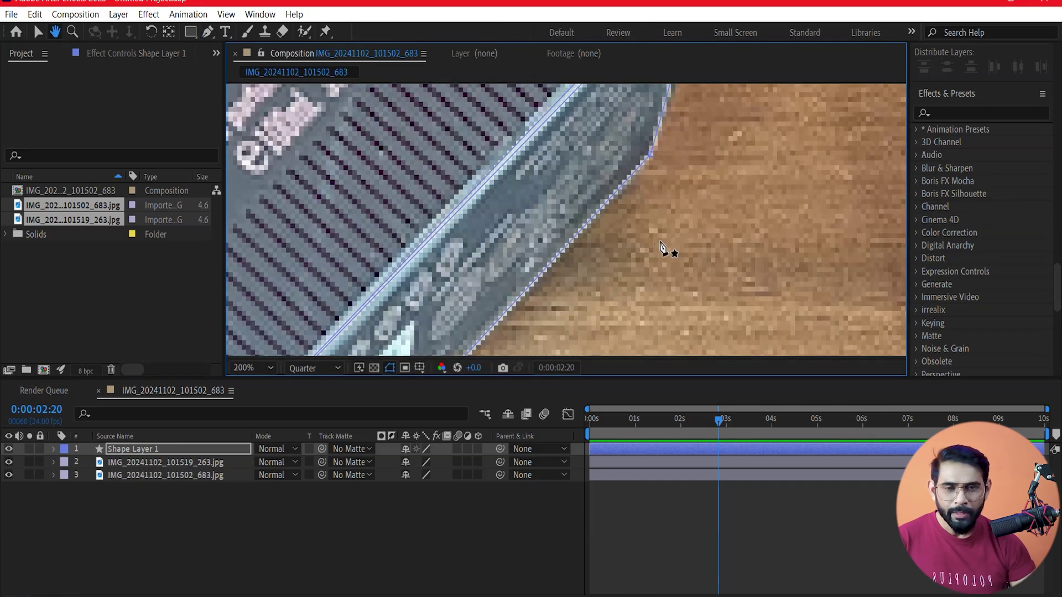
scroll(662, 248, "down", 1)
scroll(656, 204, "up", 1)
scroll(666, 213, "up", 1)
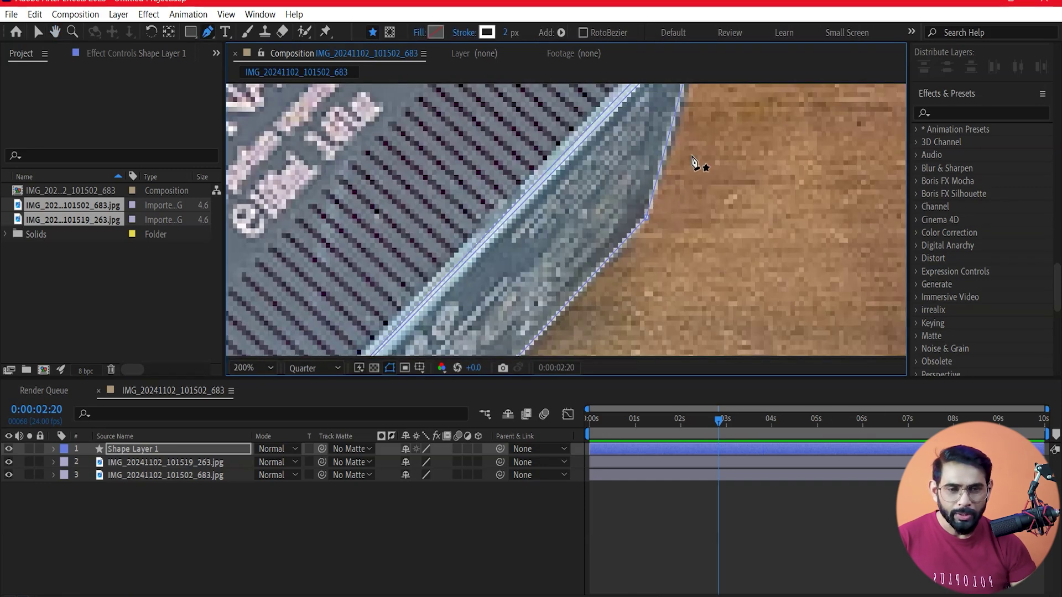
left_click_drag(693, 162, 672, 272)
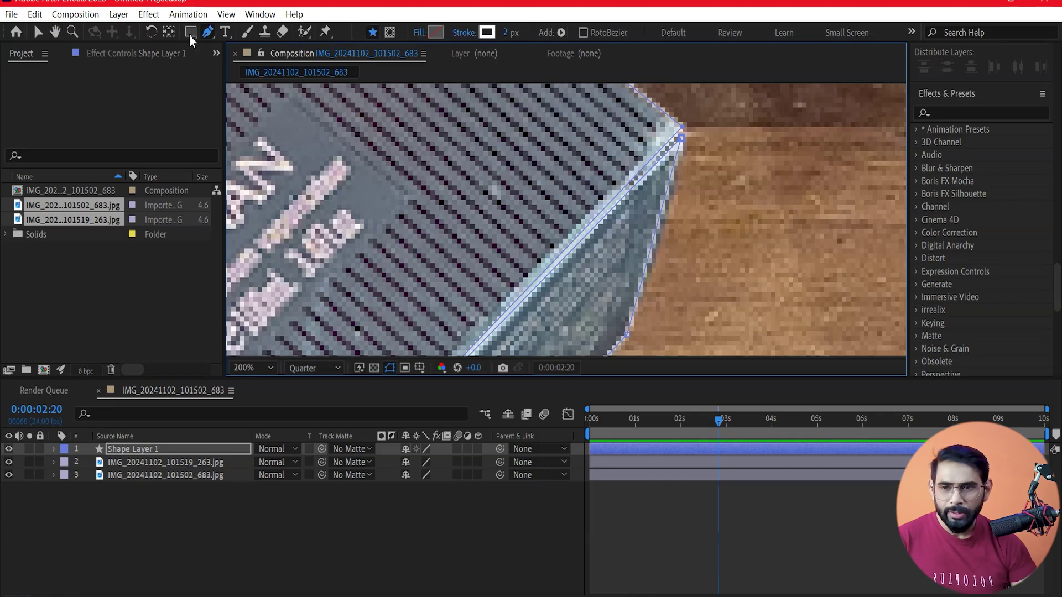
scroll(648, 195, "down", 3)
scroll(641, 202, "down", 1)
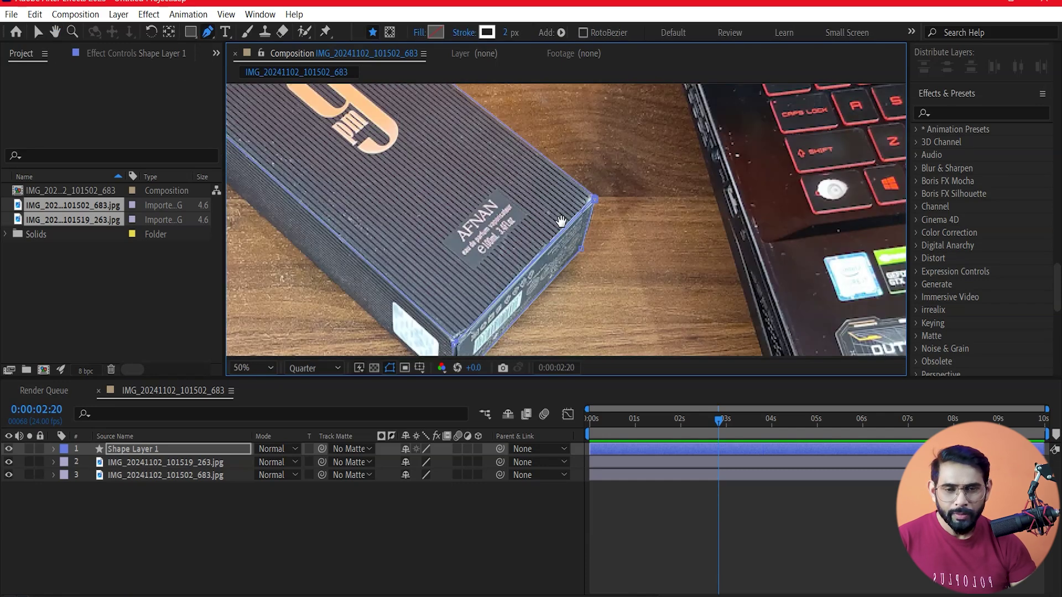
scroll(657, 202, "up", 1)
scroll(611, 260, "up", 1)
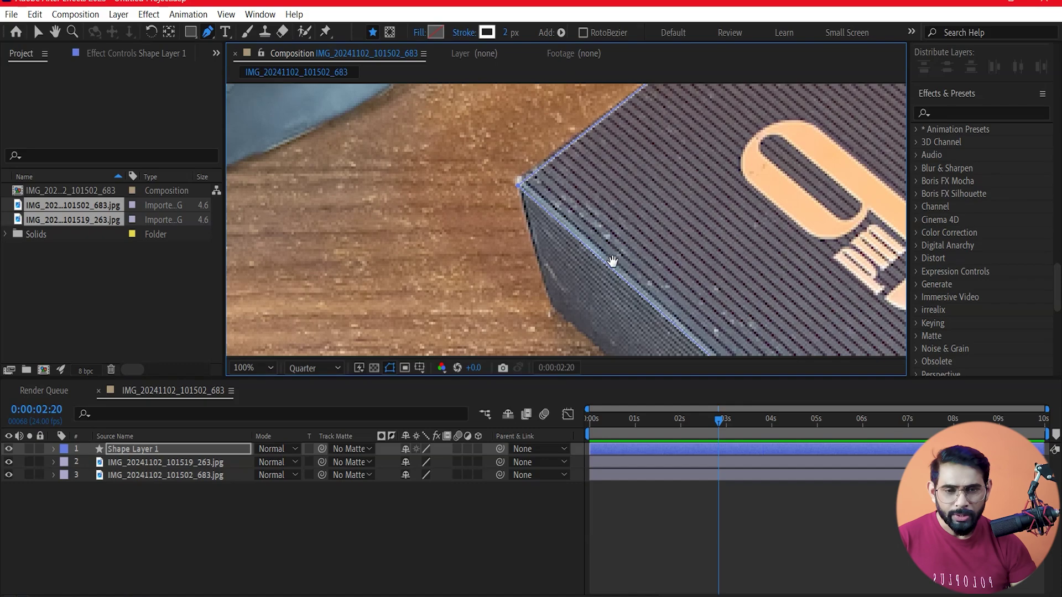
scroll(490, 263, "up", 1)
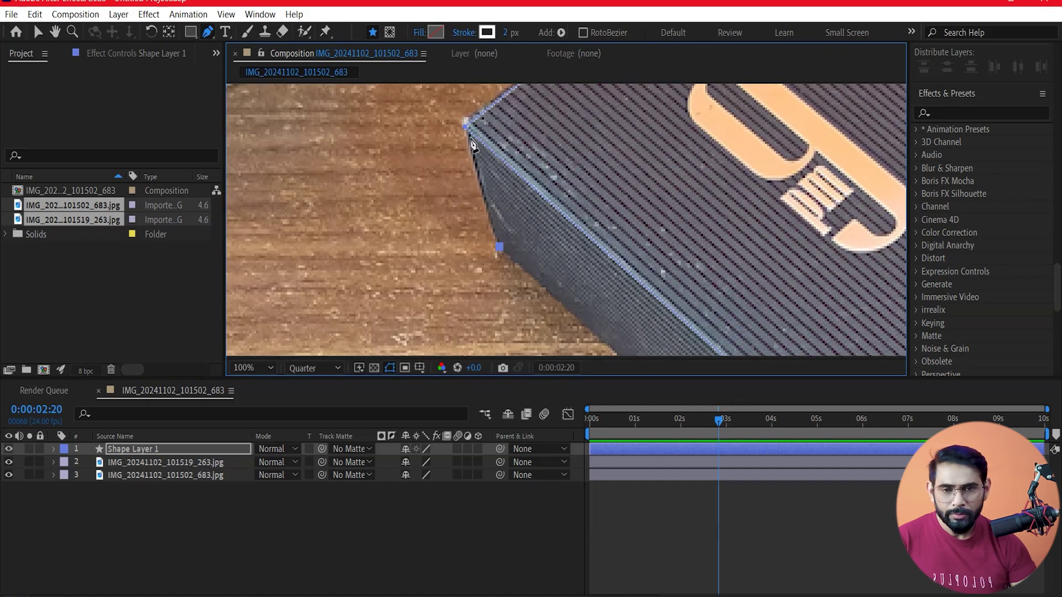
left_click_drag(468, 138, 596, 235)
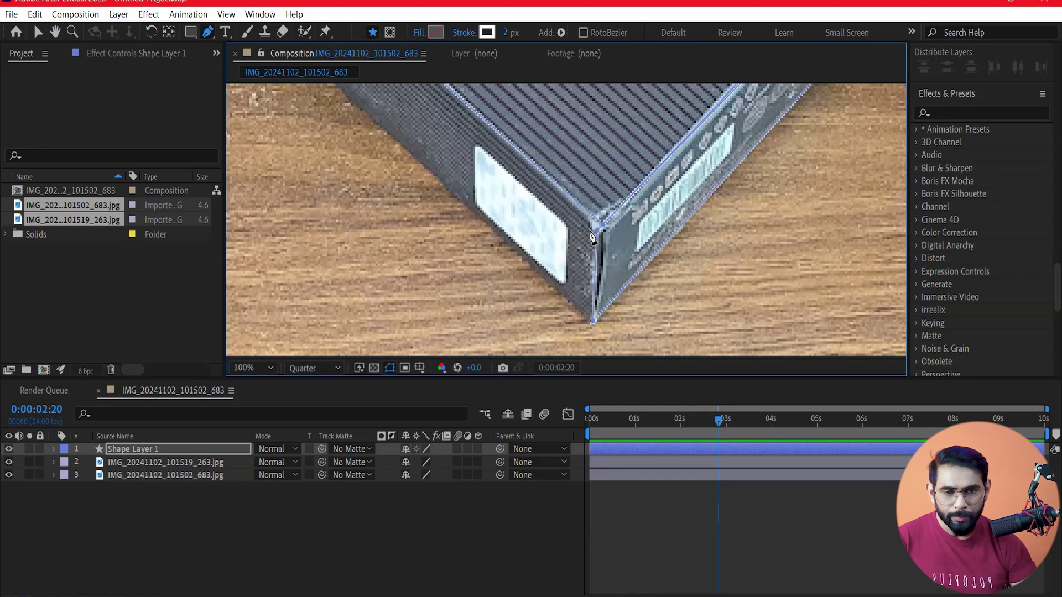
left_click_drag(597, 233, 615, 266)
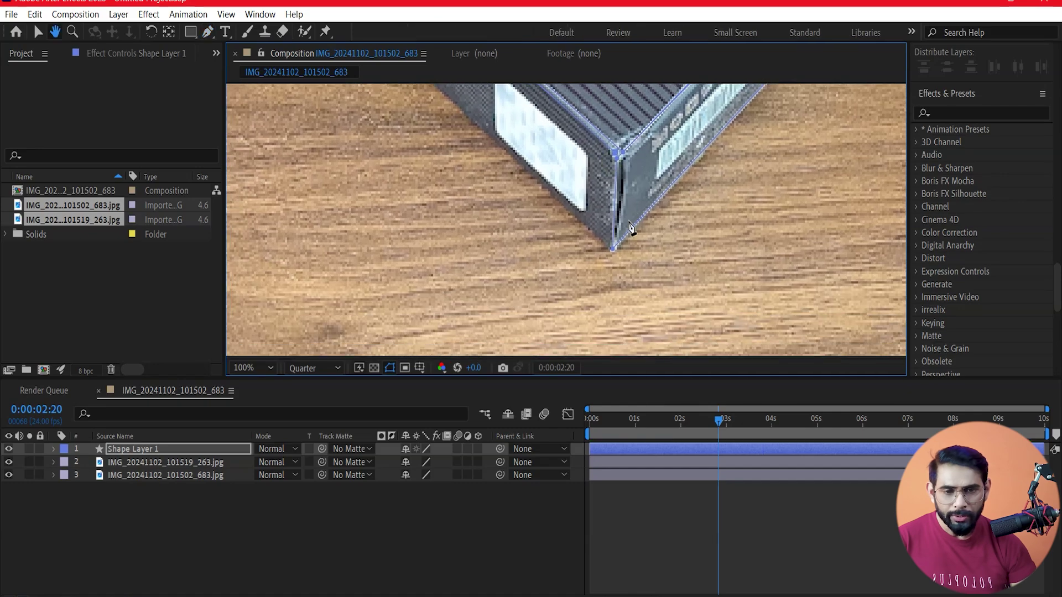
scroll(606, 273, "down", 2)
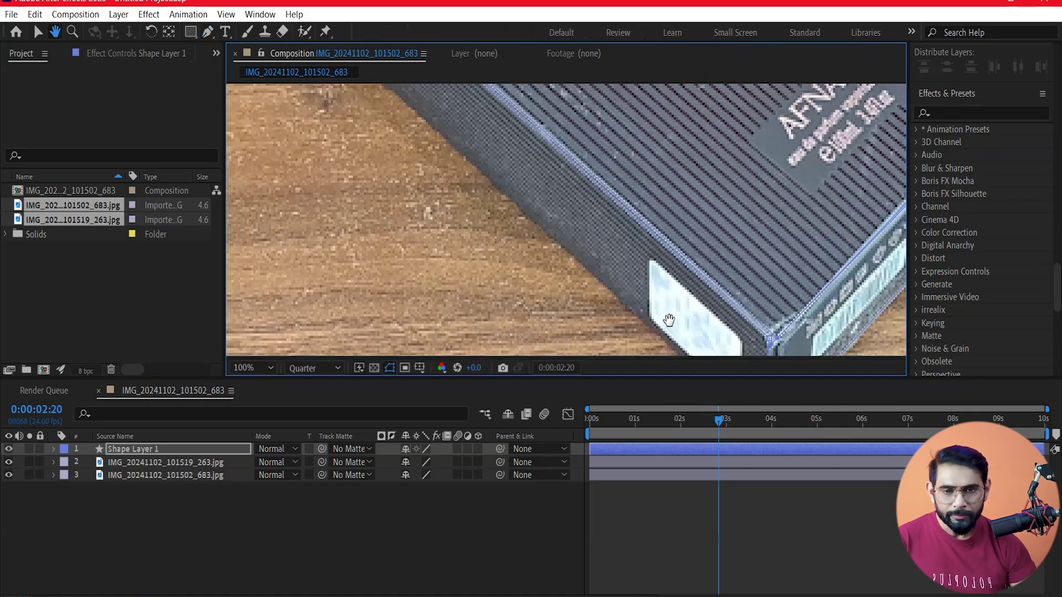
mouse_move(525, 166)
left_mouse_down()
mouse_move(444, 211)
mouse_move(457, 180)
left_mouse_up()
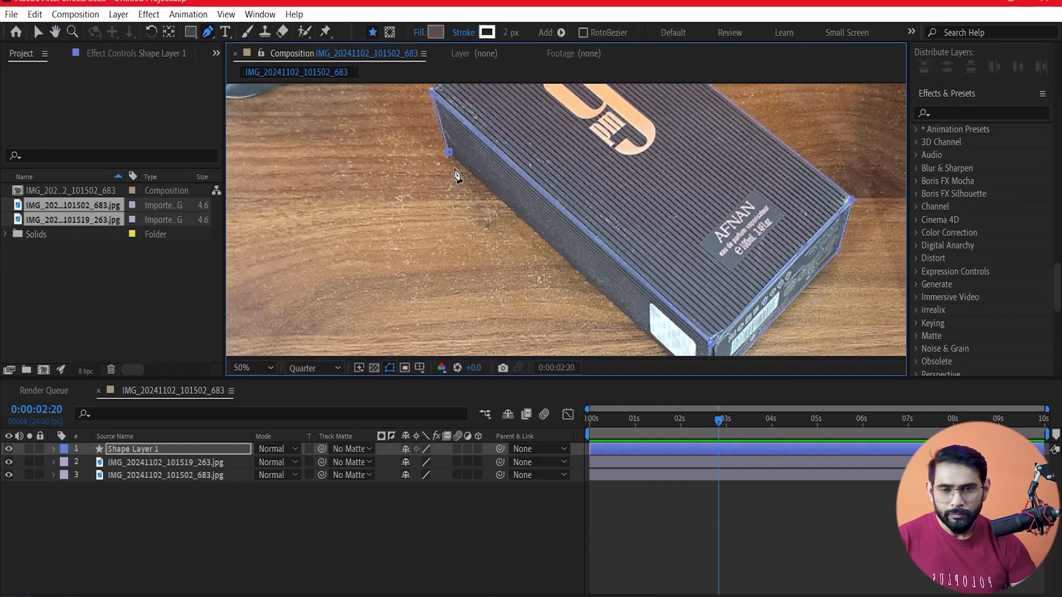
scroll(744, 264, "down", 2)
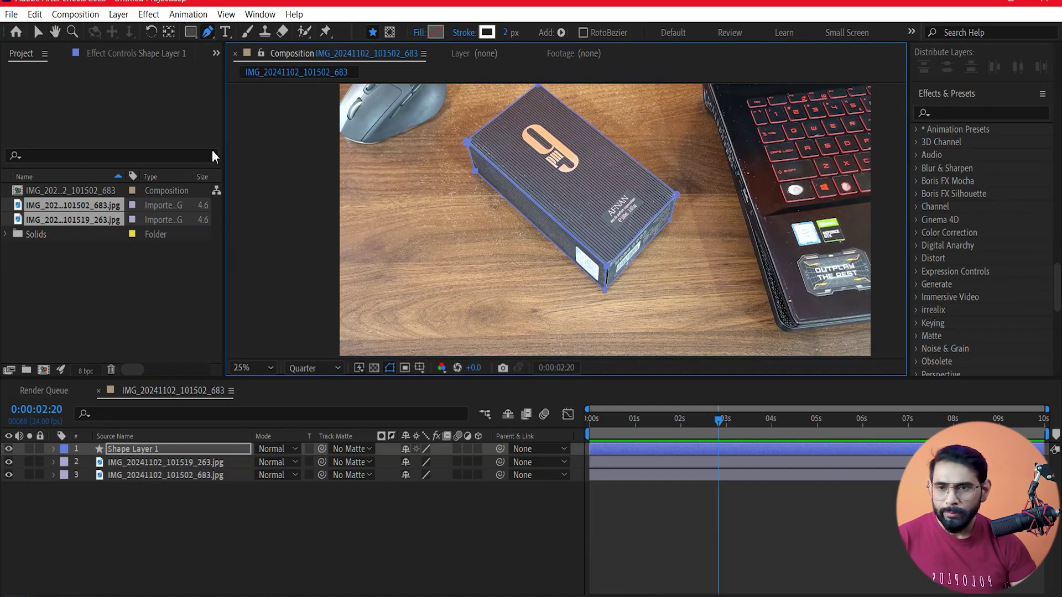
At 800% zoom, drag the lower corner point onto the box edge with the Selection tool.
key("v")
scroll(587, 237, "up", 4)
scroll(608, 215, "up", 1)
scroll(629, 195, "up", 1)
scroll(629, 195, "up", 3)
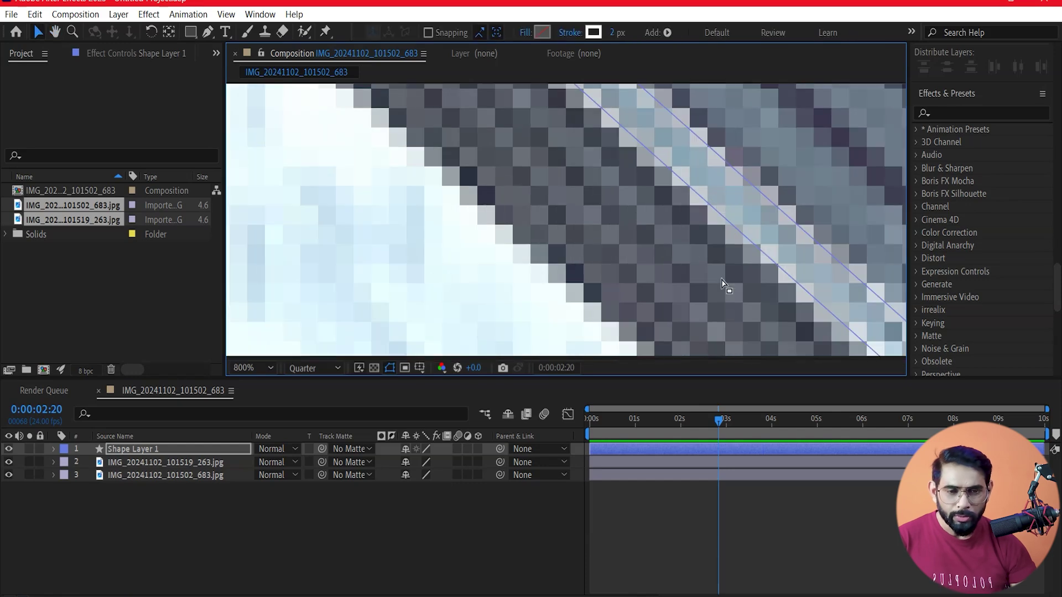
mouse_move(701, 306)
left_mouse_down()
mouse_move(743, 258)
mouse_move(679, 258)
left_mouse_up()
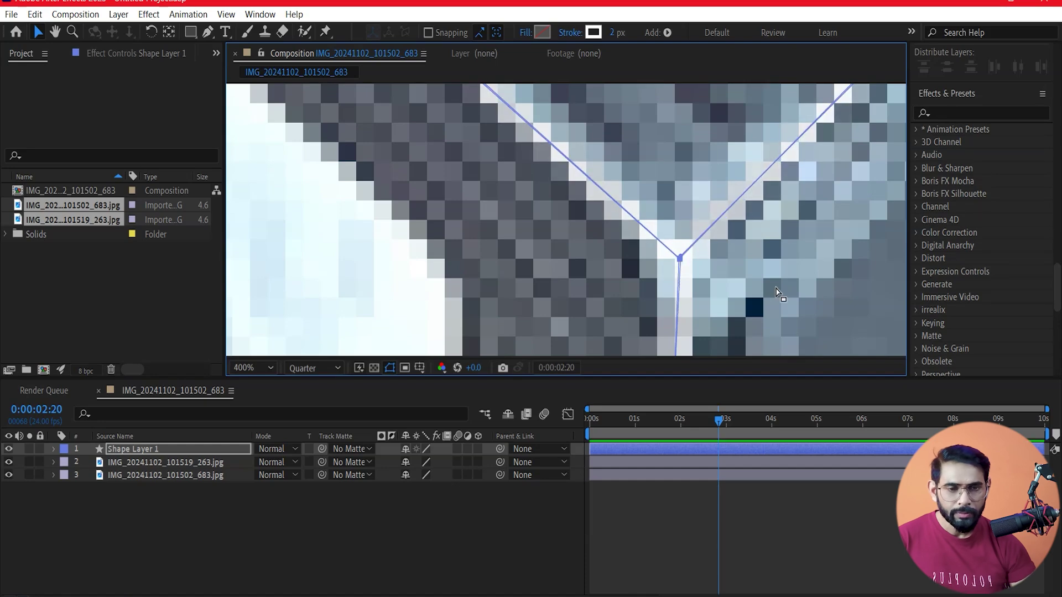
scroll(680, 258, "down", 6)
scroll(678, 199, "down", 2)
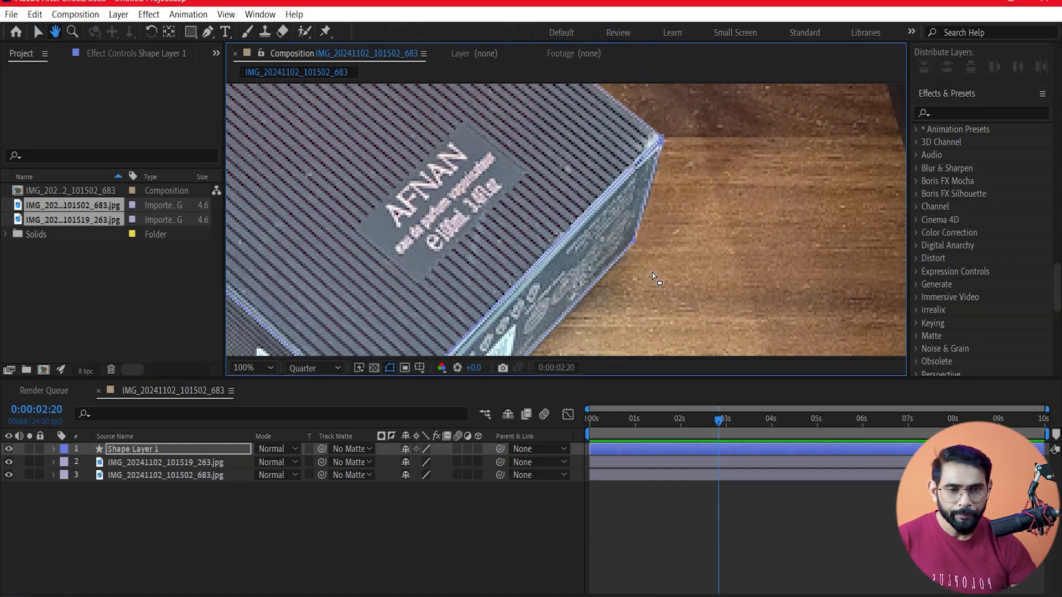
scroll(672, 237, "down", 2)
scroll(667, 276, "down", 2)
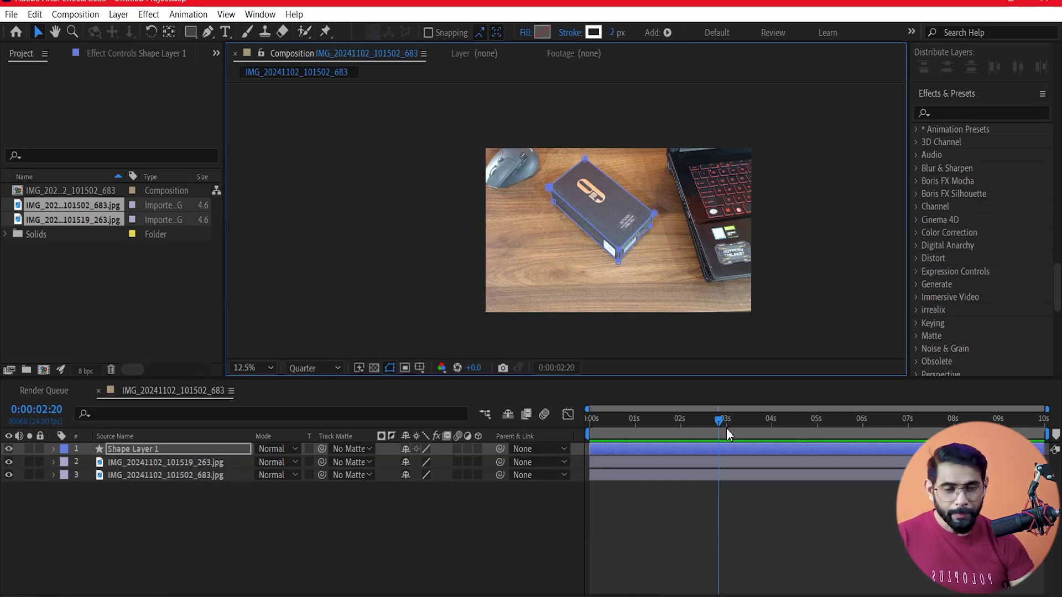
Set the time to 0:00:02:05 and reselect Shape Layer 1 to show its path.
left_click_drag(713, 424, 690, 424)
left_click(208, 542)
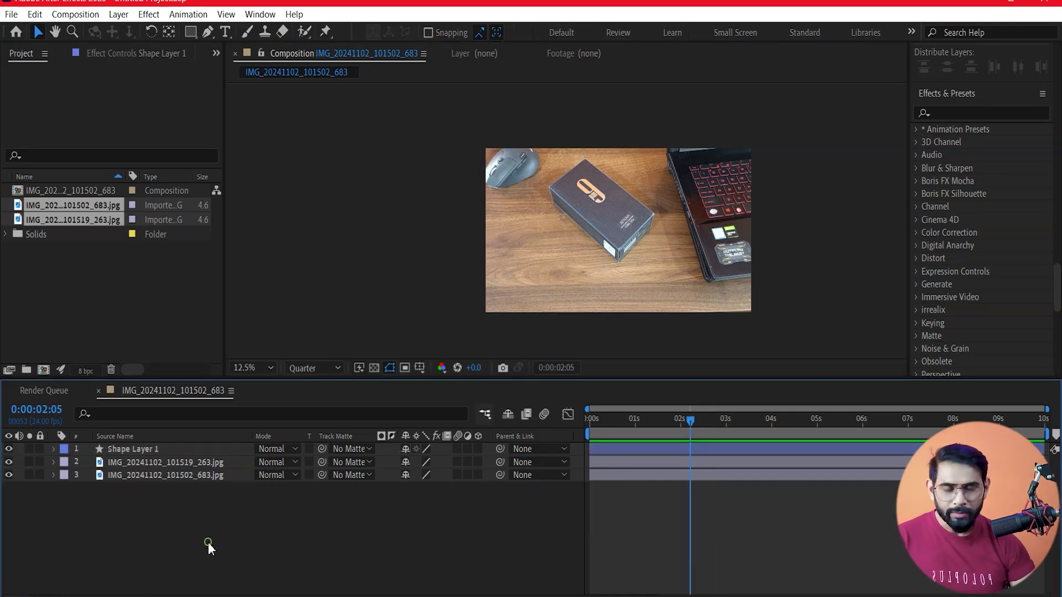
scroll(692, 194, "up", 2)
scroll(692, 194, "up", 2)
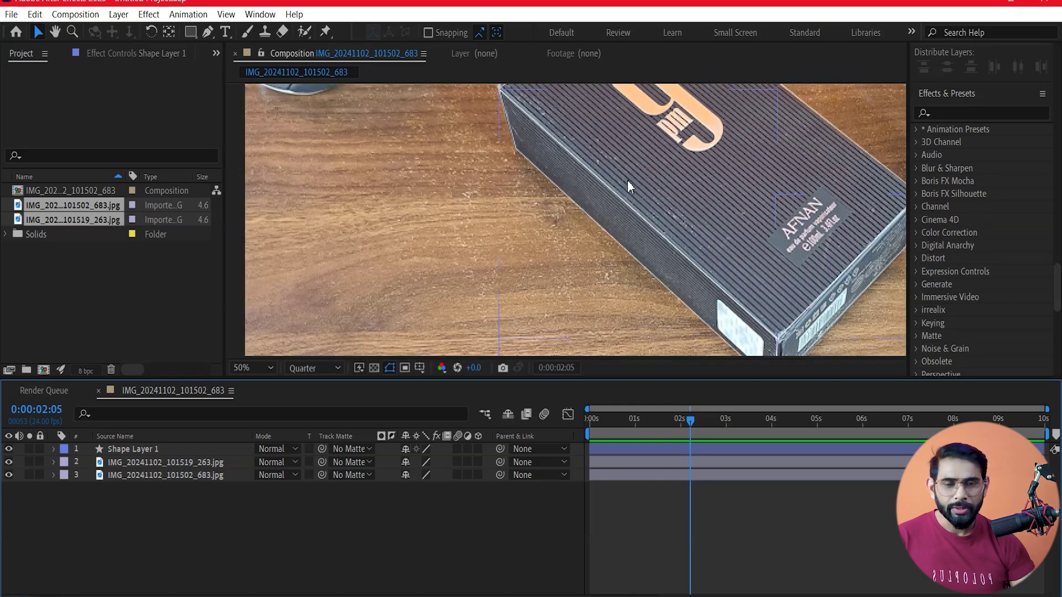
left_click(170, 449)
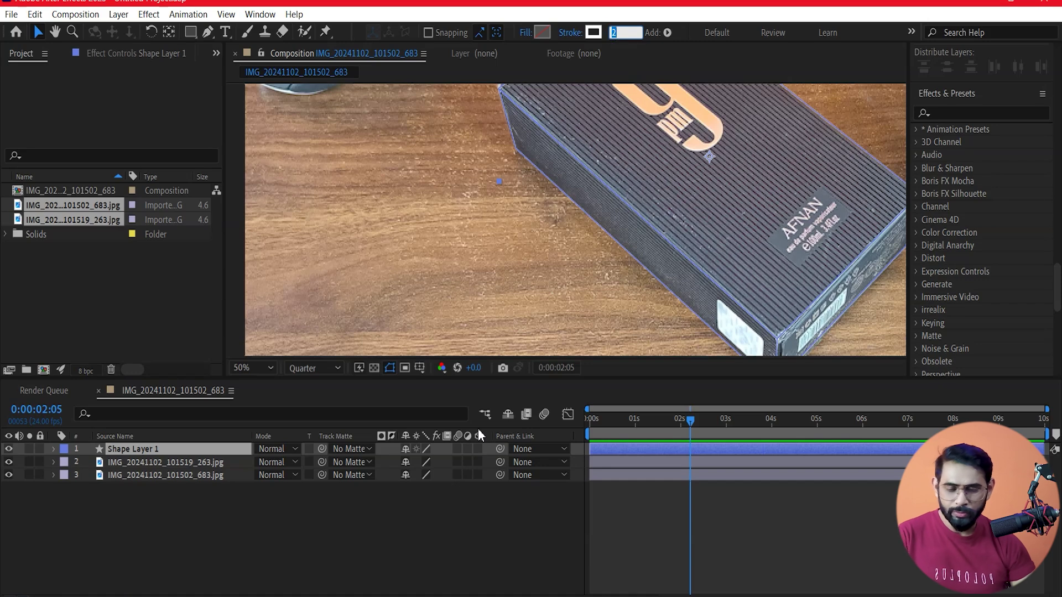
Deselect Shape Layer 1 and zoom in on the box.
left_click(413, 539)
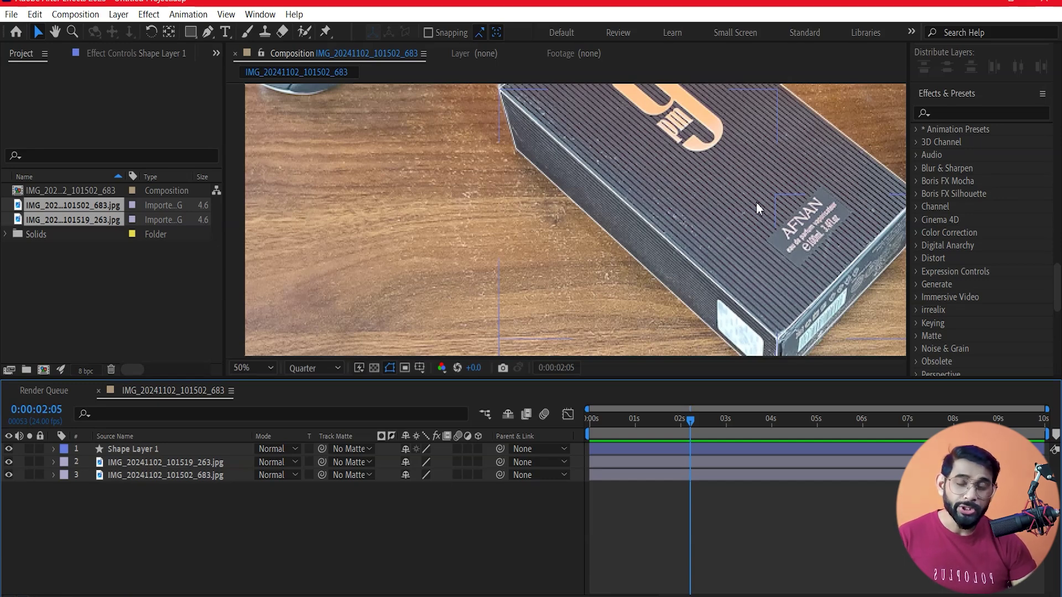
scroll(756, 201, "down", 2)
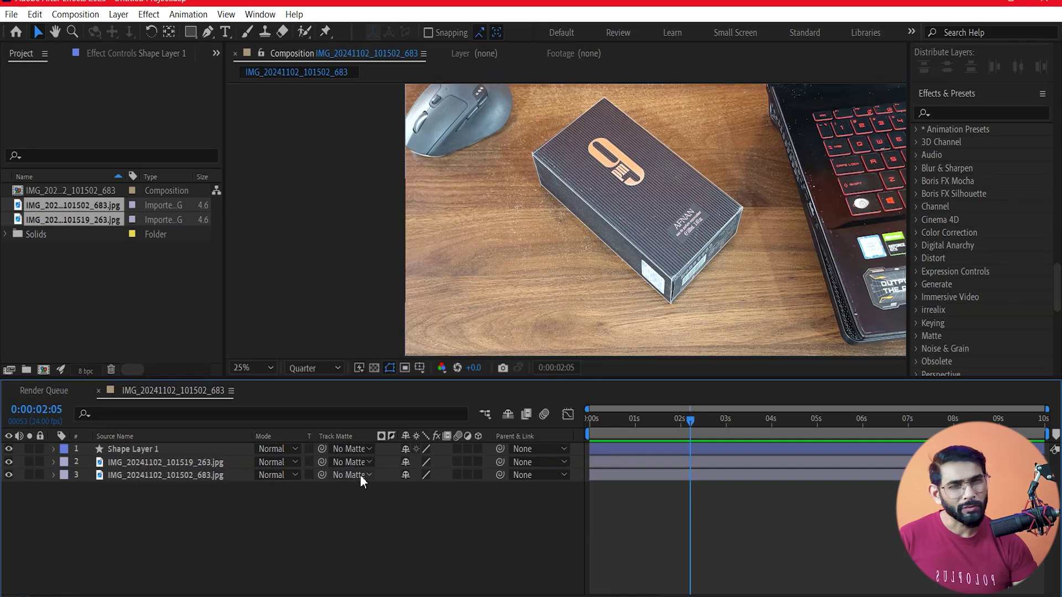
left_click(372, 519)
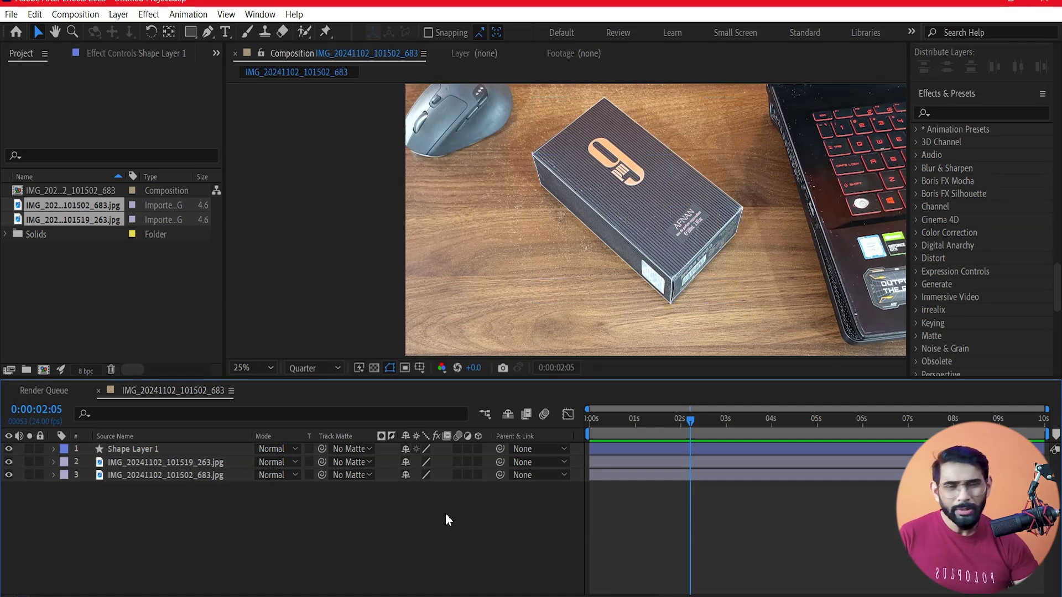
key("period")
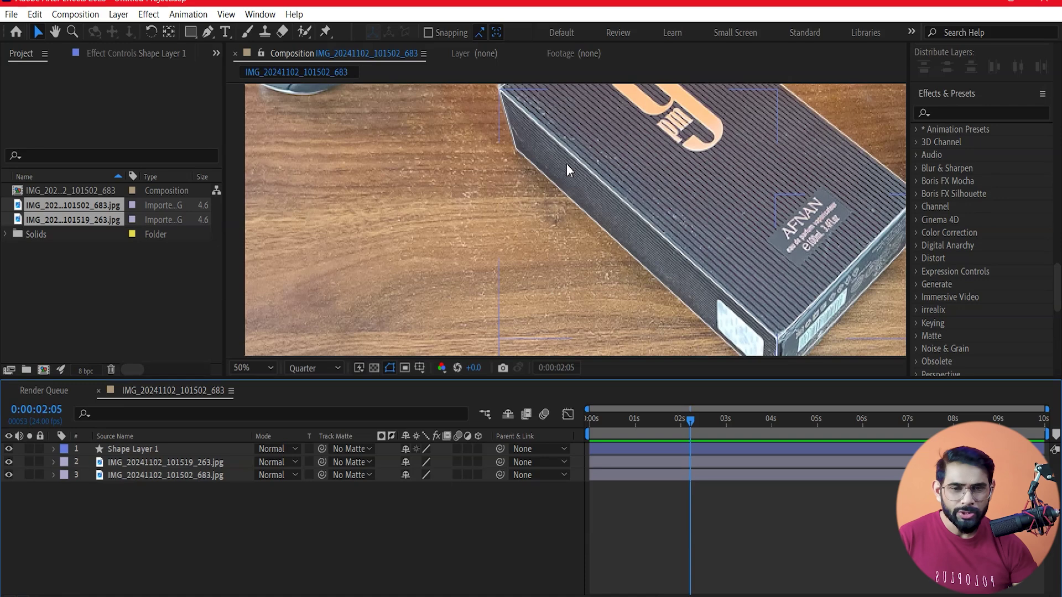
Reselect Shape Layer 1 and widen its outline stroke to 3 px.
left_click(146, 449)
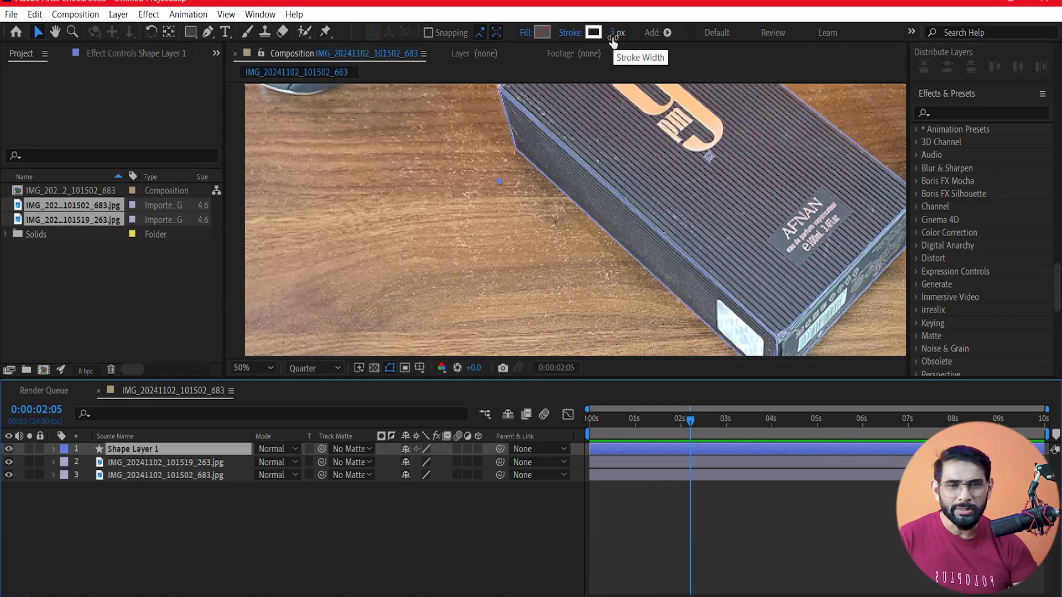
scroll(638, 227, "down", 1)
scroll(608, 266, "down", 1)
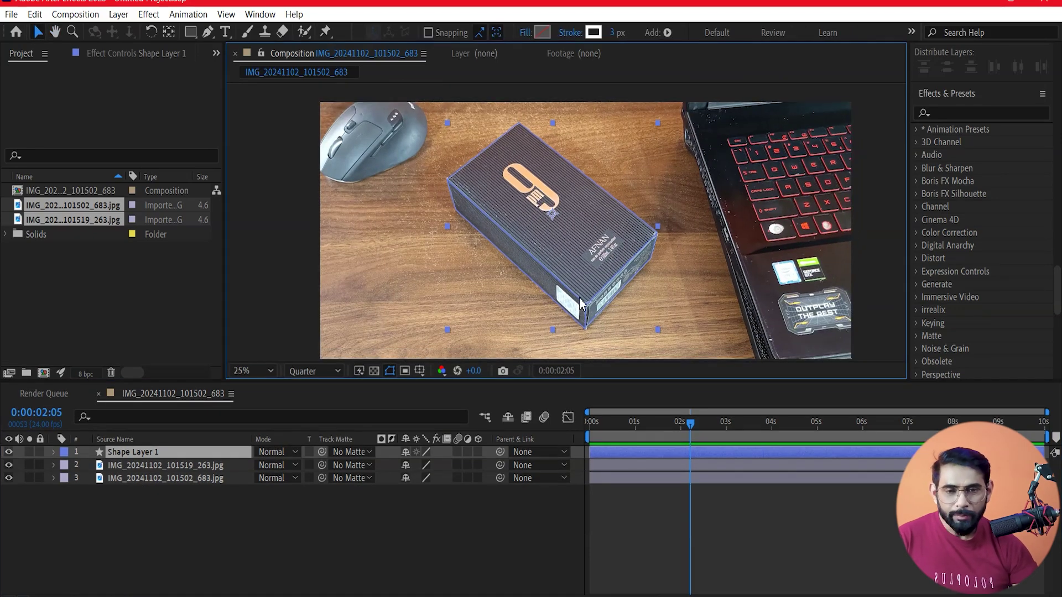
scroll(609, 297, "up", 2)
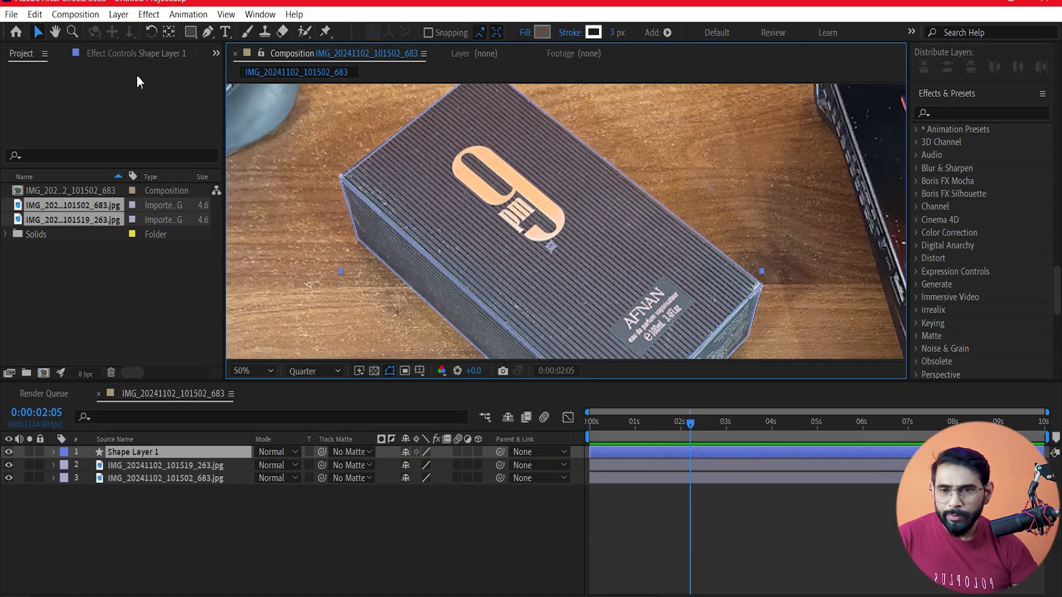
left_click(207, 31)
scroll(542, 245, "up", 2)
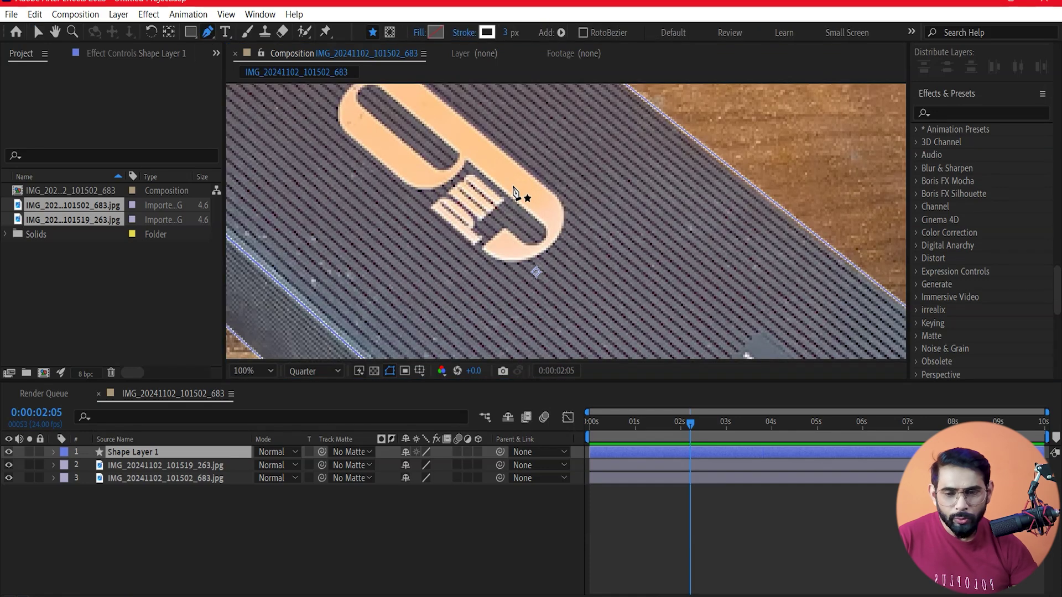
Center the 9 logo in view, deselect Shape Layer 1 and pick the Pen tool.
left_click_drag(542, 245, 566, 271)
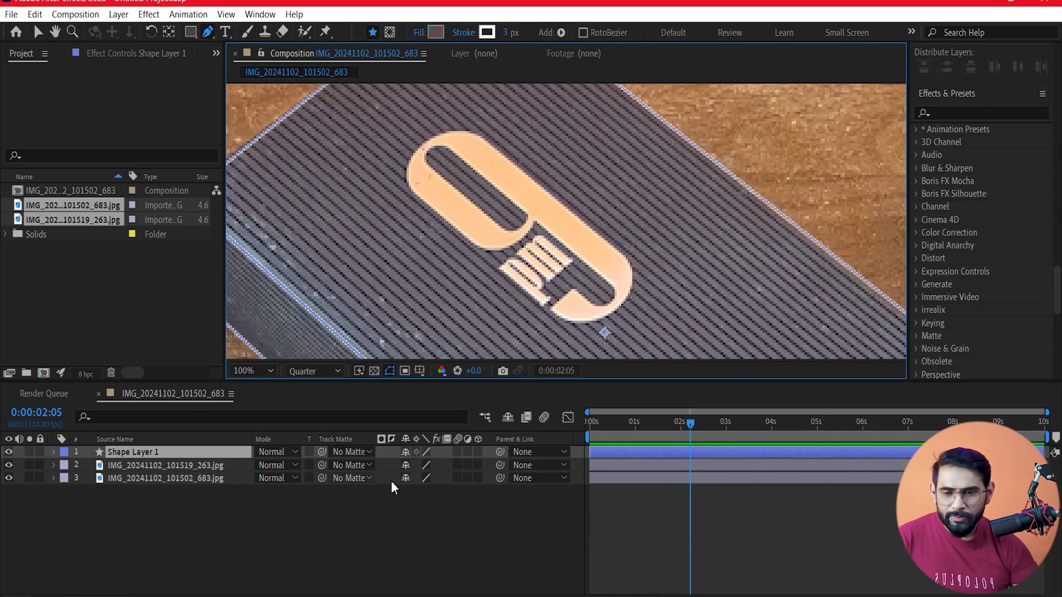
left_click(38, 31)
left_click(230, 519)
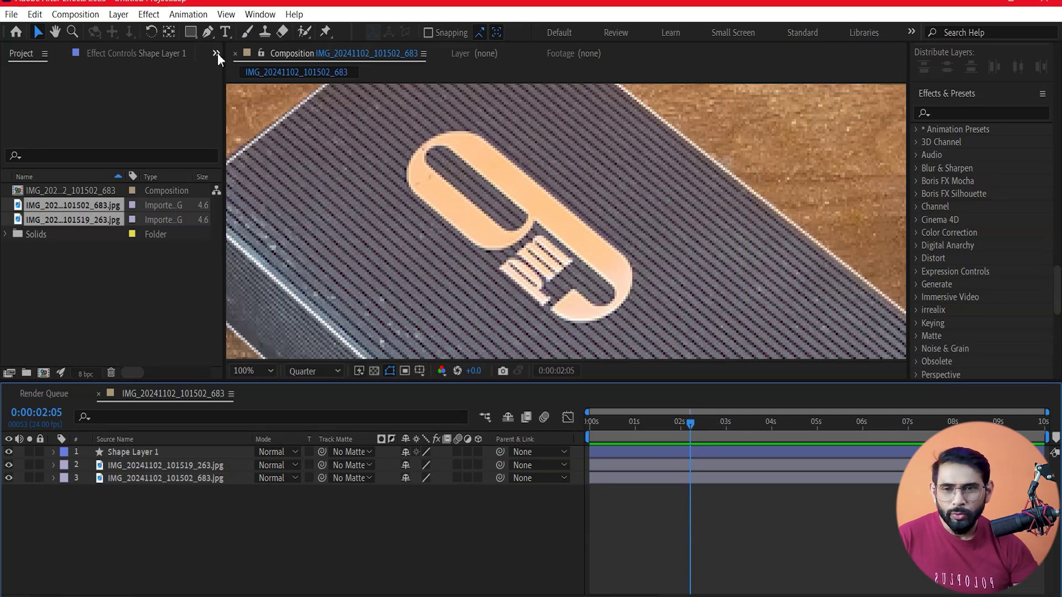
left_click(208, 32)
scroll(535, 215, "up", 1)
scroll(541, 213, "down", 1)
scroll(572, 235, "up", 1)
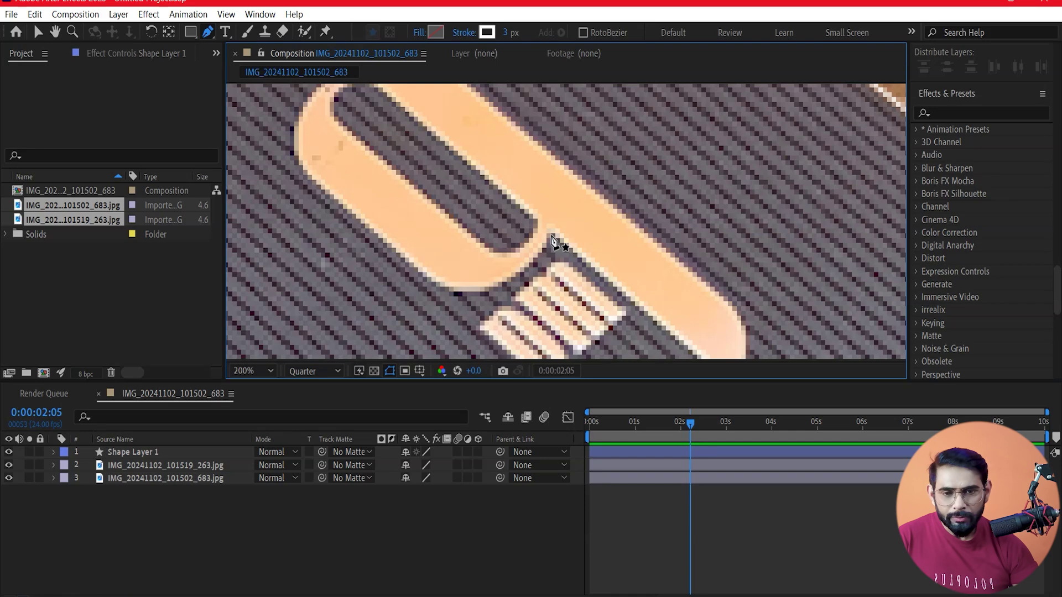
Start a new path at the 9's inner corner and trace along its outer and top edges.
left_click(551, 236)
left_click_drag(501, 285, 486, 287)
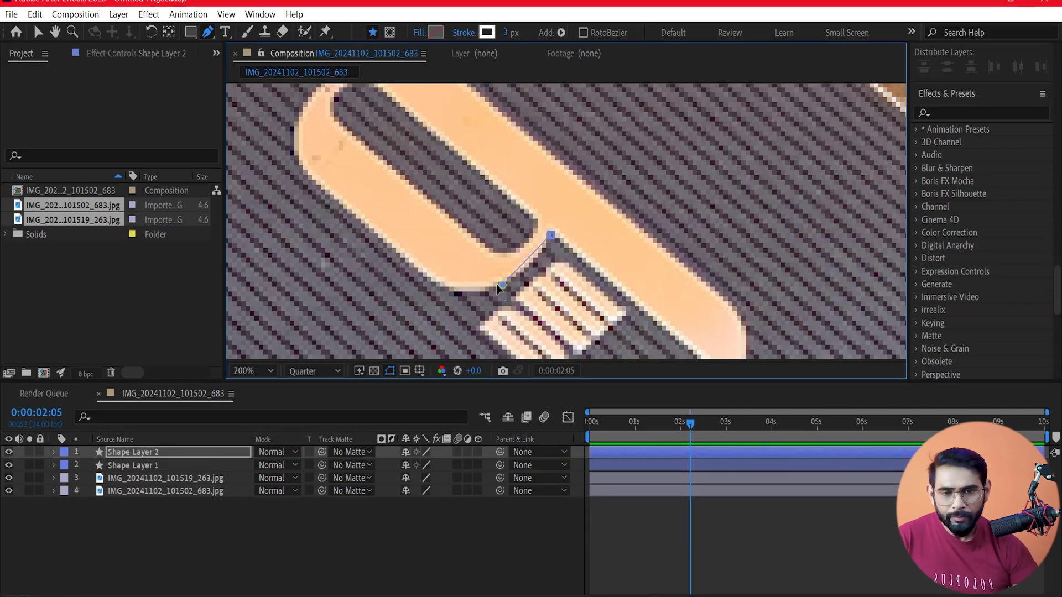
left_click(432, 278)
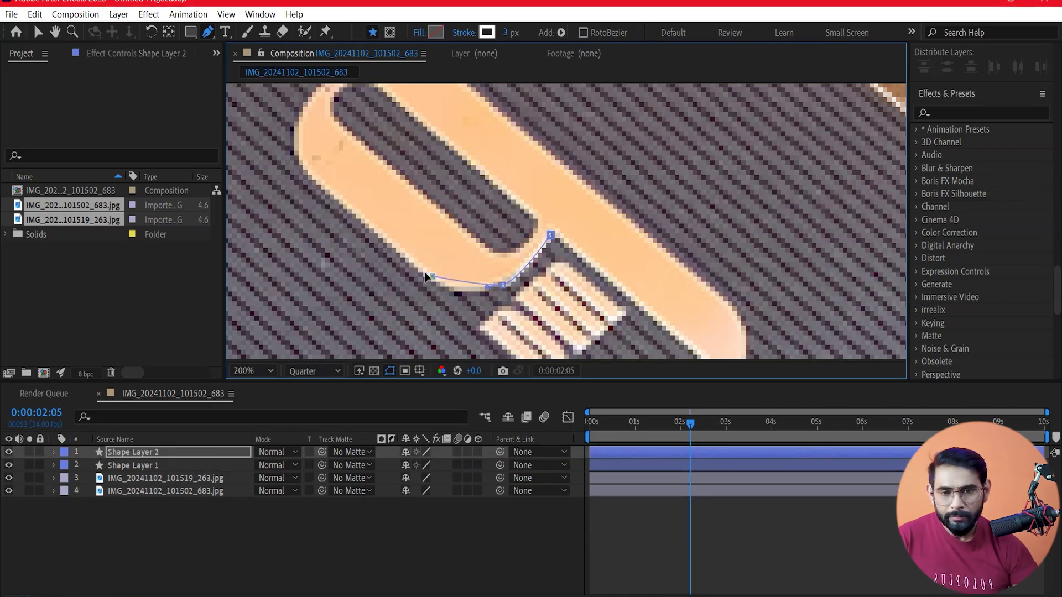
left_click_drag(414, 263, 433, 321)
left_click(316, 219)
left_click(325, 156)
left_click_drag(449, 115, 479, 125)
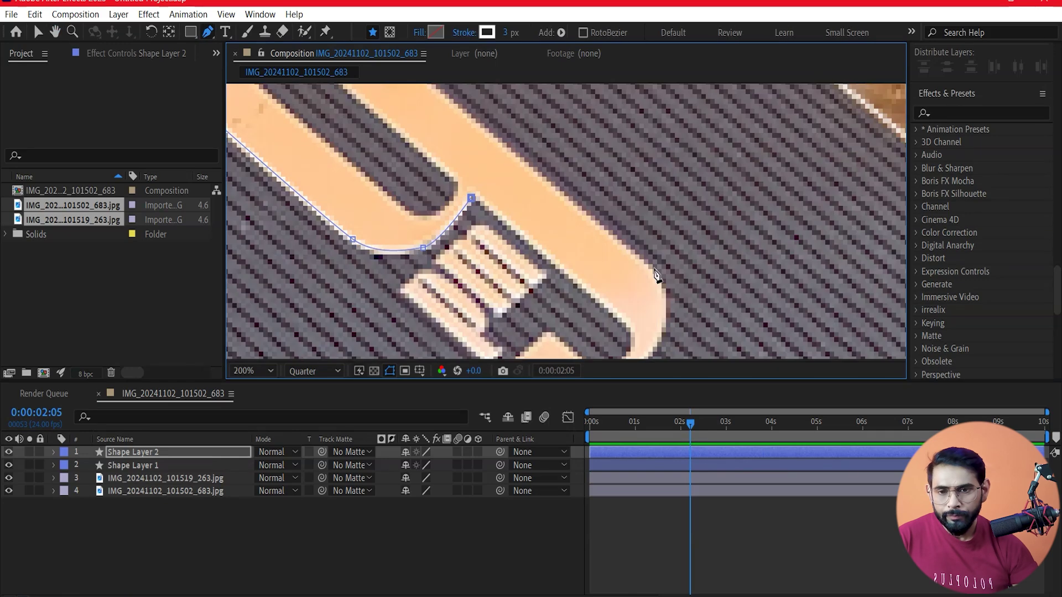
scroll(653, 244, "down", 2)
scroll(647, 233, "up", 2)
Trace around the 9's rounded tail and close the path at its first point.
left_click(544, 219)
left_click_drag(479, 275, 400, 271)
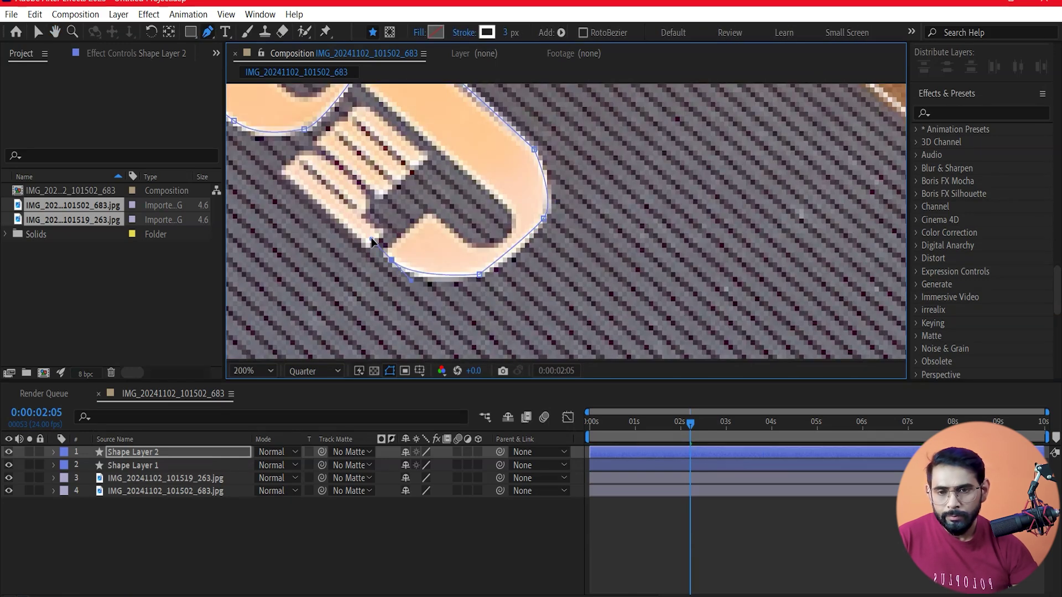
scroll(407, 238, "up", 2)
left_click(537, 245)
left_click(611, 160)
left_click(703, 216)
left_click_drag(780, 157, 777, 110)
scroll(575, 354, "down", 2)
left_click(514, 138)
Move the logo path's bottom and left points to fit the 9's tail.
key("v")
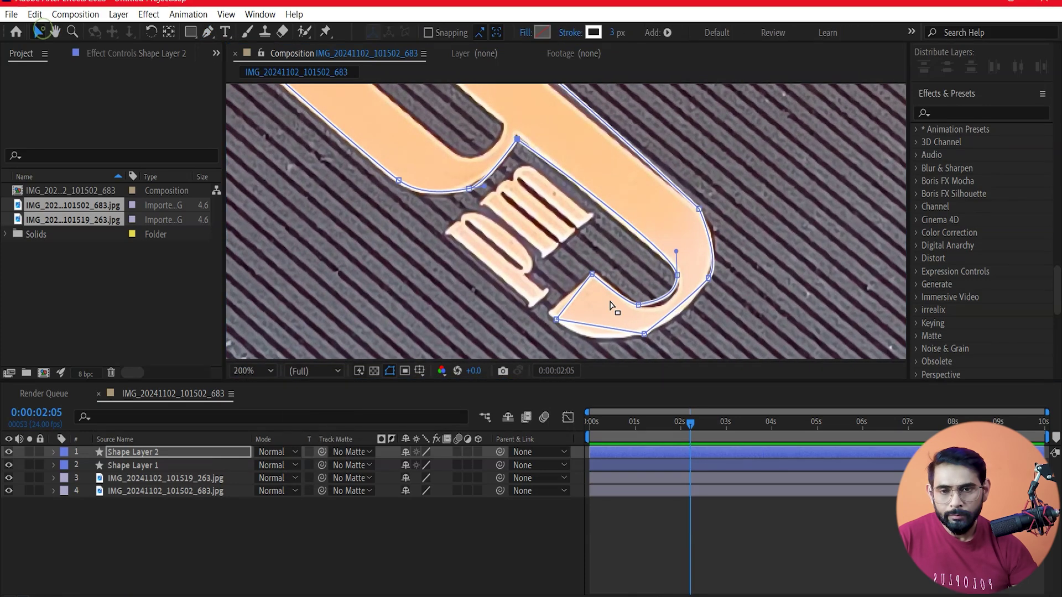
scroll(654, 338, "up", 2)
left_click_drag(643, 274, 657, 284)
scroll(656, 283, "down", 2)
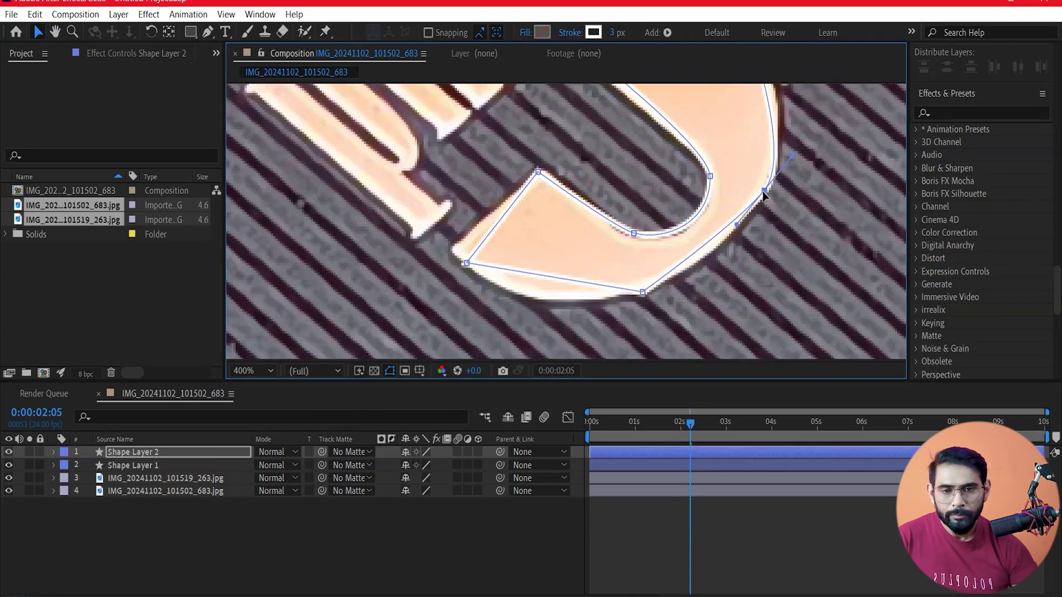
scroll(771, 202, "left", 1)
left_click_drag(497, 223, 487, 211)
left_click_drag(670, 253, 652, 257)
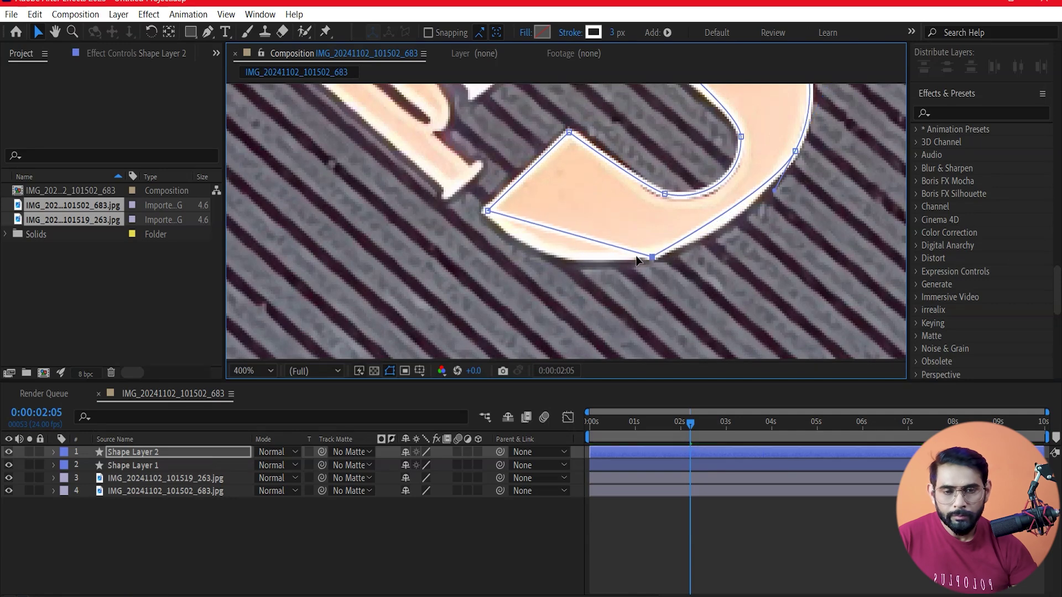
Bend the path's top curve so it hugs the 9's edge.
left_click_drag(208, 32, 260, 75)
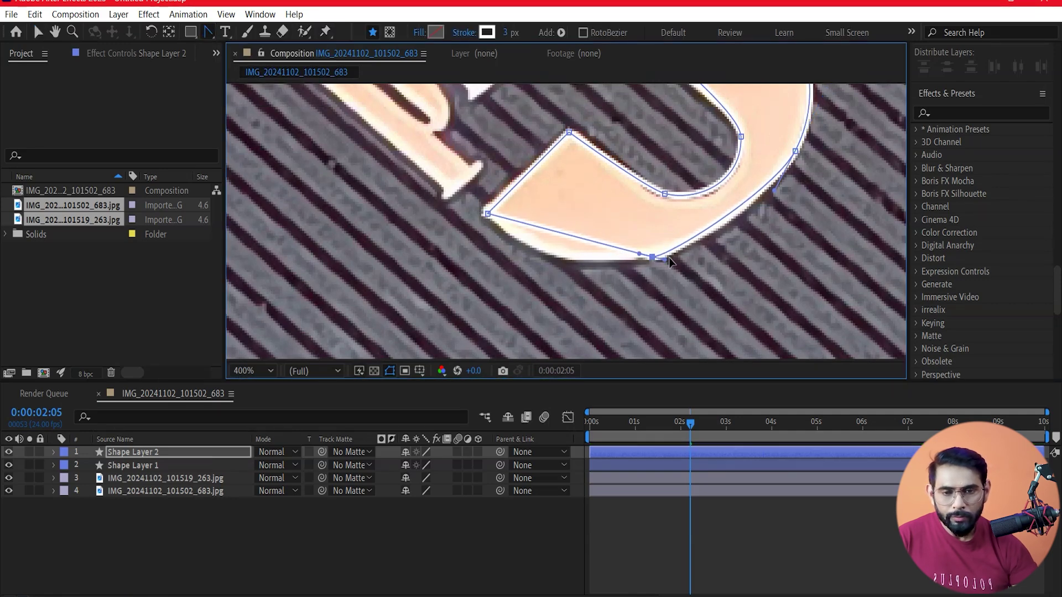
scroll(729, 224, "down", 3)
key("v")
scroll(515, 196, "down", 2)
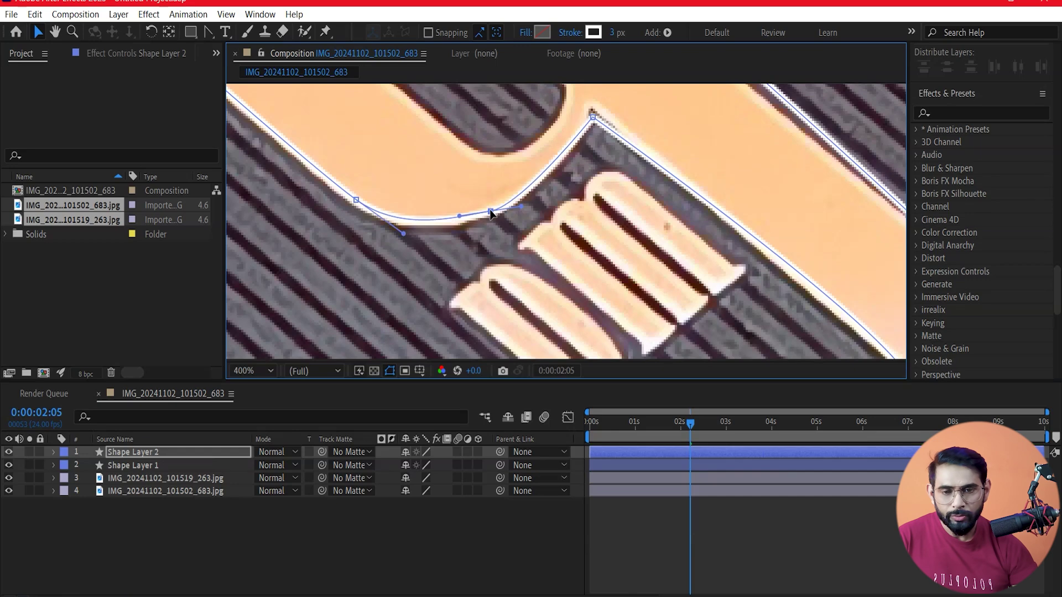
scroll(487, 106, "up", 1)
scroll(487, 106, "up", 2)
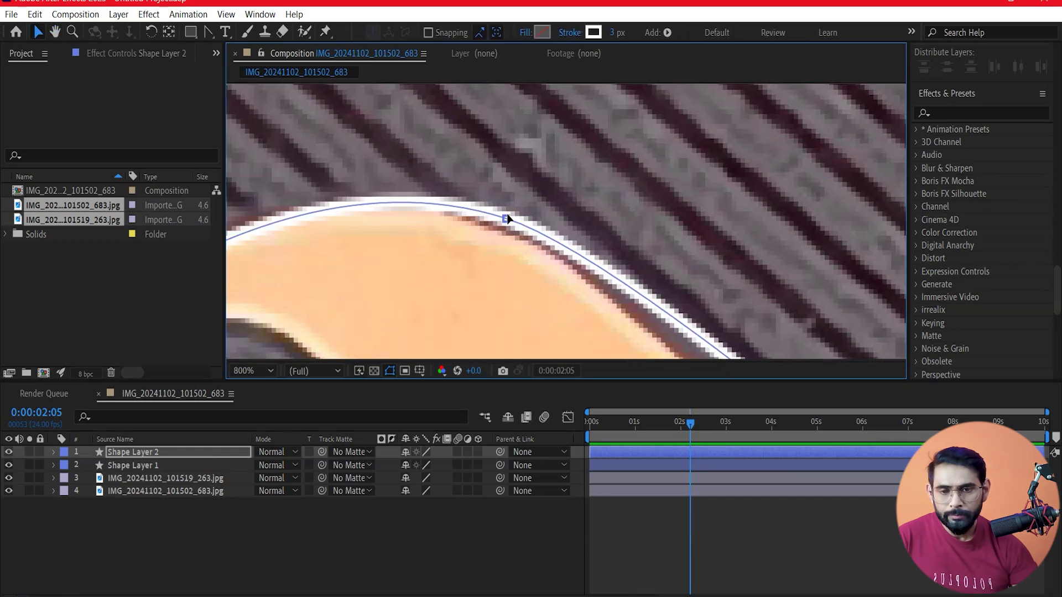
left_click(335, 266)
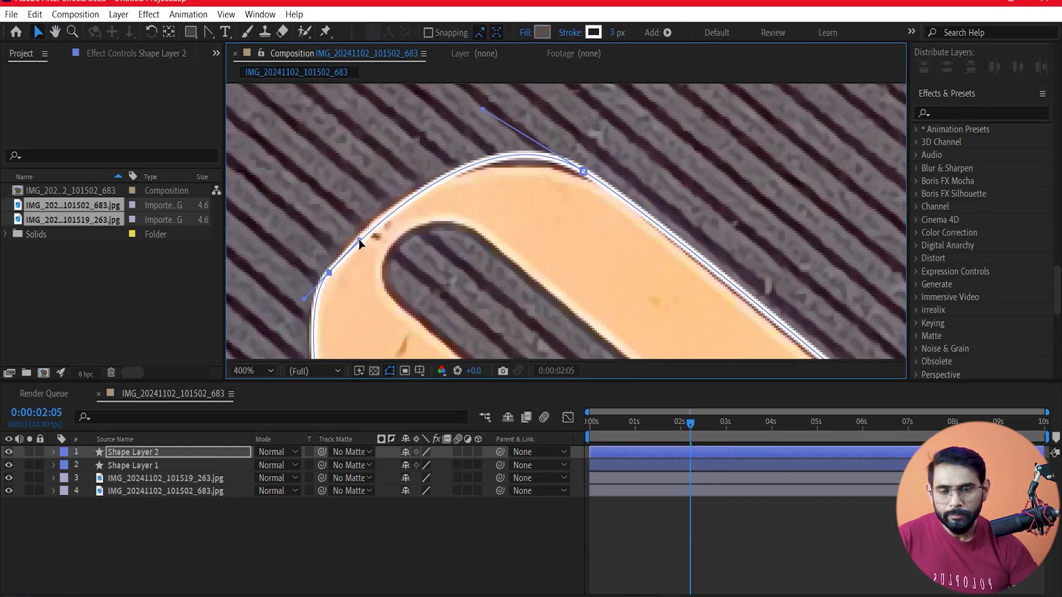
left_click_drag(483, 109, 492, 138)
scroll(754, 195, "down", 2)
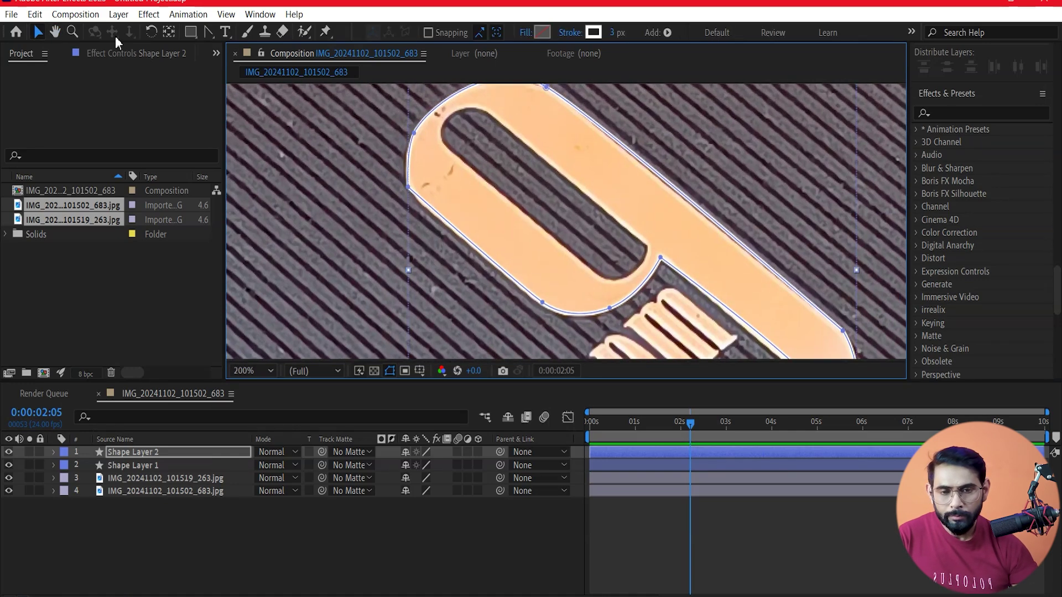
Draw a closed path around the opening inside the 9.
left_click(190, 32)
left_click(207, 31)
left_click(486, 110)
left_click(645, 244)
left_click_drag(605, 276, 571, 271)
left_click(445, 142)
left_click_drag(452, 110, 469, 103)
left_click(487, 111)
Reshape the opening path's curve at its inner corner.
key("v")
scroll(601, 277, "up", 3)
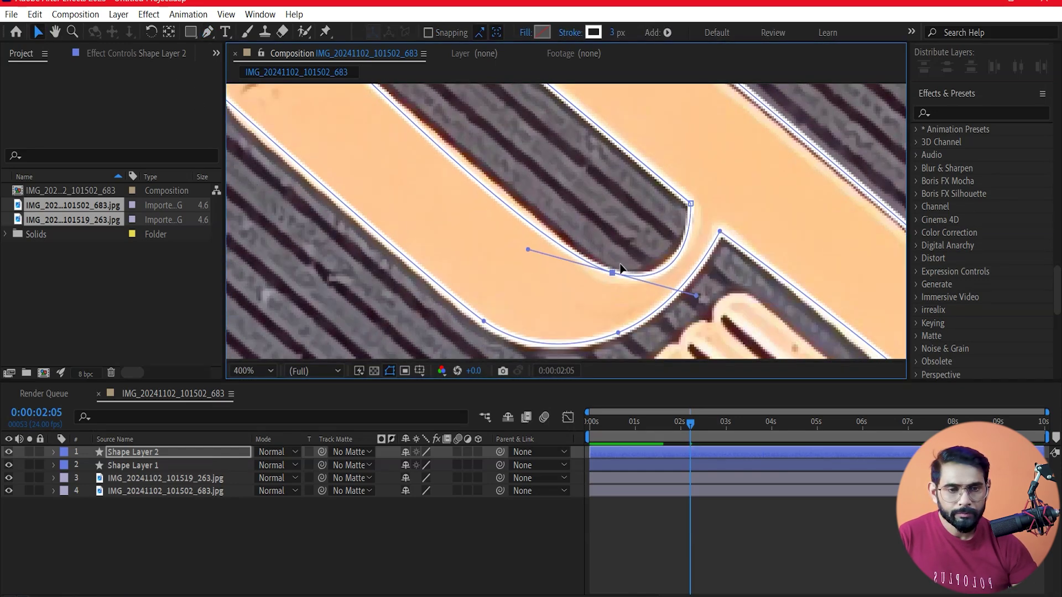
left_click_drag(696, 296, 699, 280)
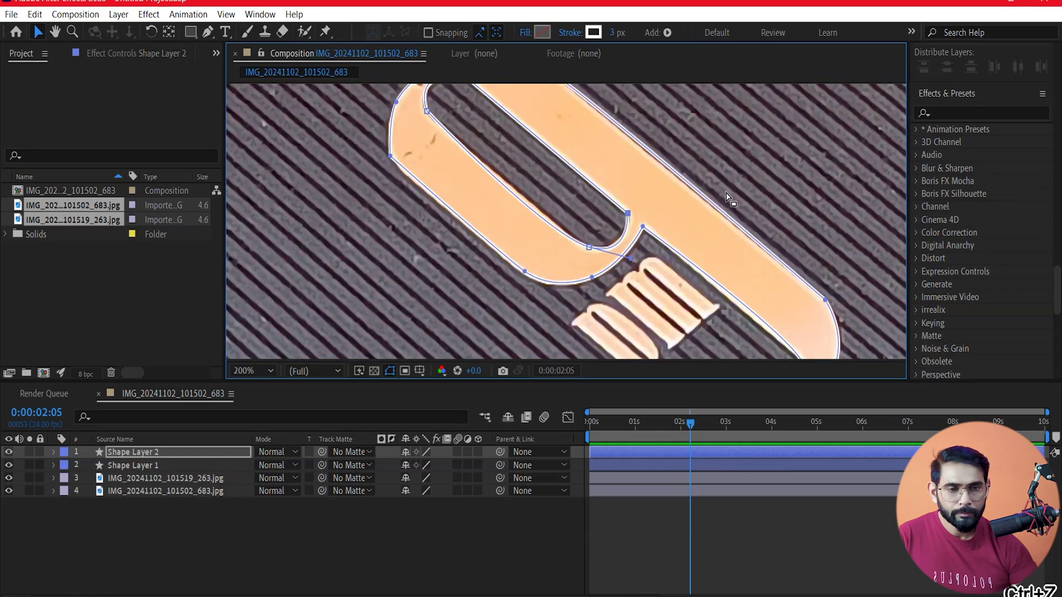
scroll(585, 234, "down", 2)
Bring the pm lettering below the logo into view, ready to trace it.
left_click_drag(584, 234, 521, 225)
scroll(568, 230, "up", 2)
key("g")
scroll(568, 231, "up", 1)
Trace a pen outline around the first letter of 'pm', curving its rounded top.
left_click(461, 188)
left_click(613, 320)
left_click(614, 334)
left_click(654, 299)
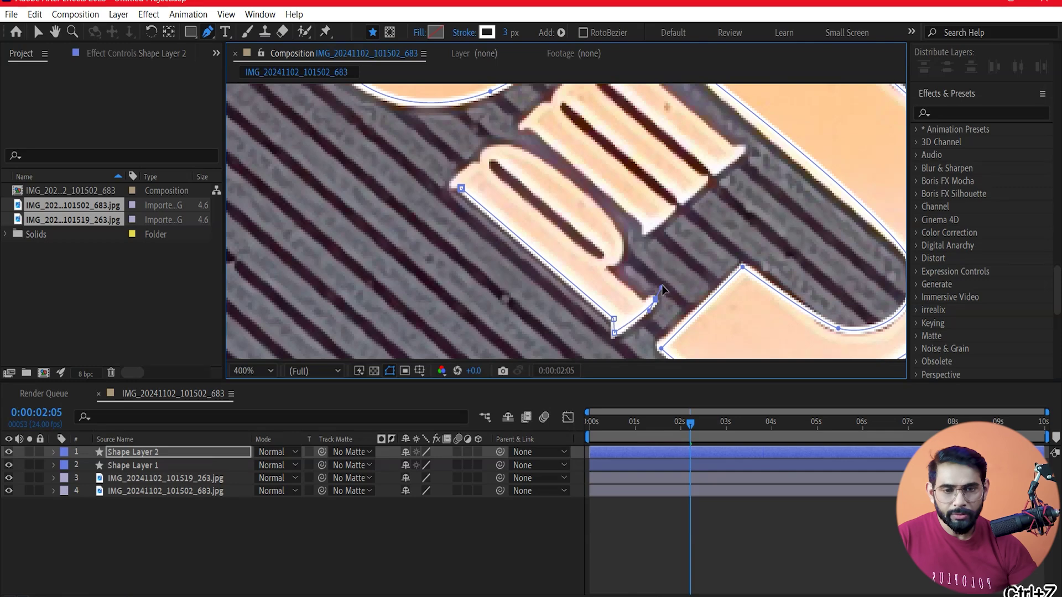
left_click(642, 296)
left_click(610, 268)
left_click(623, 237)
left_click_drag(515, 144, 428, 155)
left_click(480, 160)
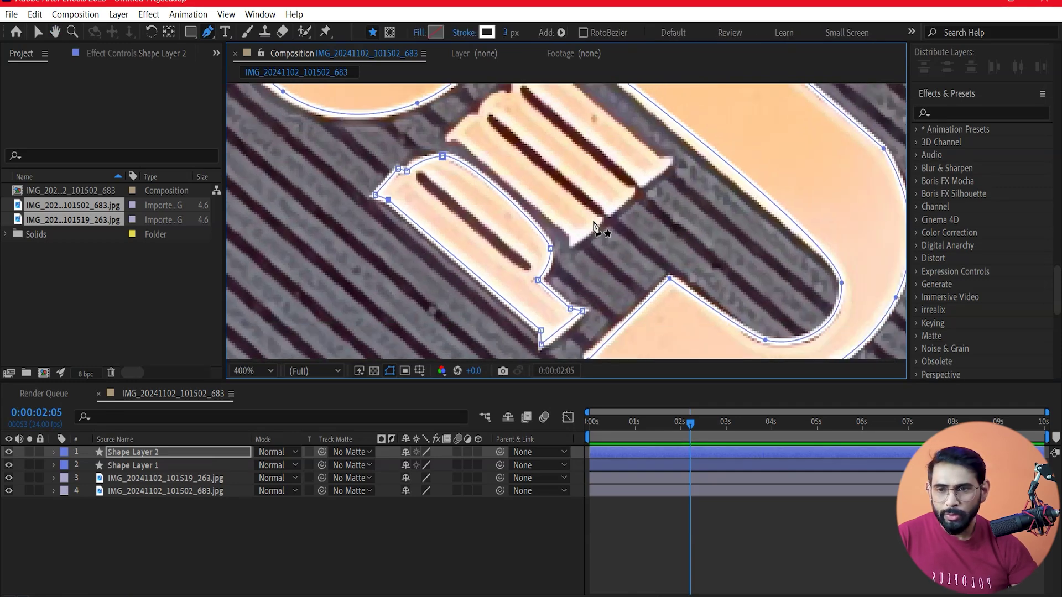
Trace a pen outline around the second letter of 'pm', curving around its ends.
left_click(568, 234)
left_click(457, 139)
left_click(442, 132)
mouse_move(469, 114)
left_mouse_down()
mouse_move(478, 115)
mouse_move(491, 175)
left_mouse_up()
left_click(479, 104)
left_click(518, 152)
left_click(520, 141)
left_click(553, 128)
left_click_drag(671, 222, 685, 221)
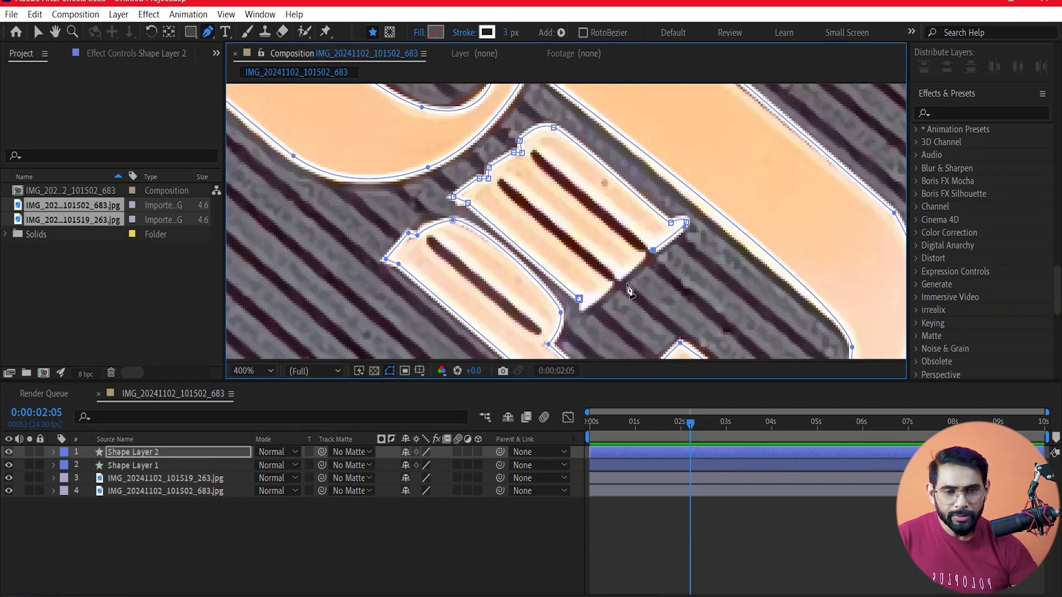
Outline the AFNAN label with a closed four-corner pen path.
scroll(600, 273, "down", 4)
scroll(774, 251, "down", 2)
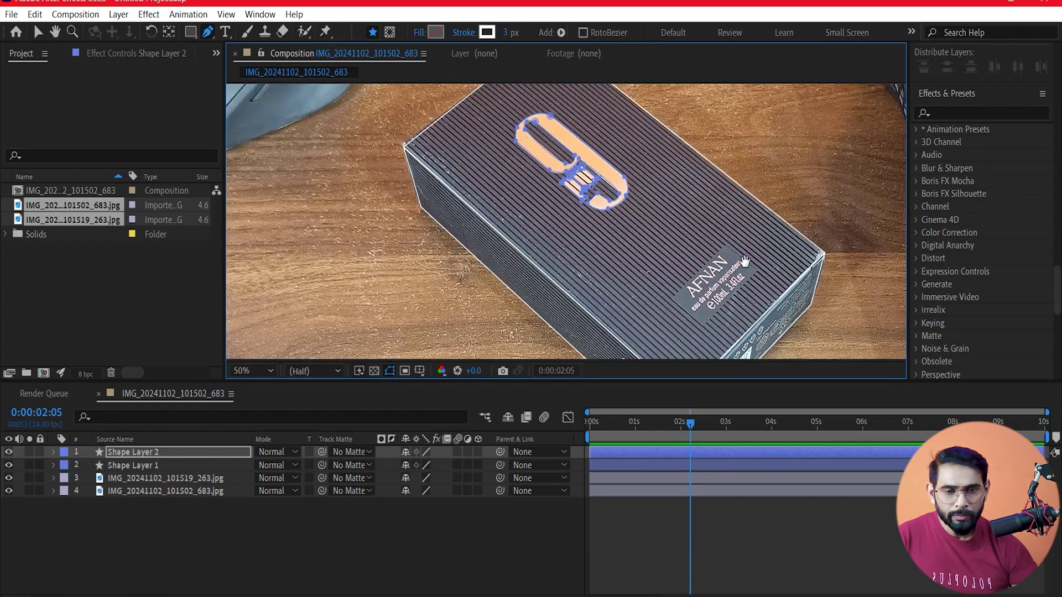
scroll(549, 237, "up", 2)
left_click(624, 161)
left_click(685, 209)
left_click(586, 315)
left_click(516, 262)
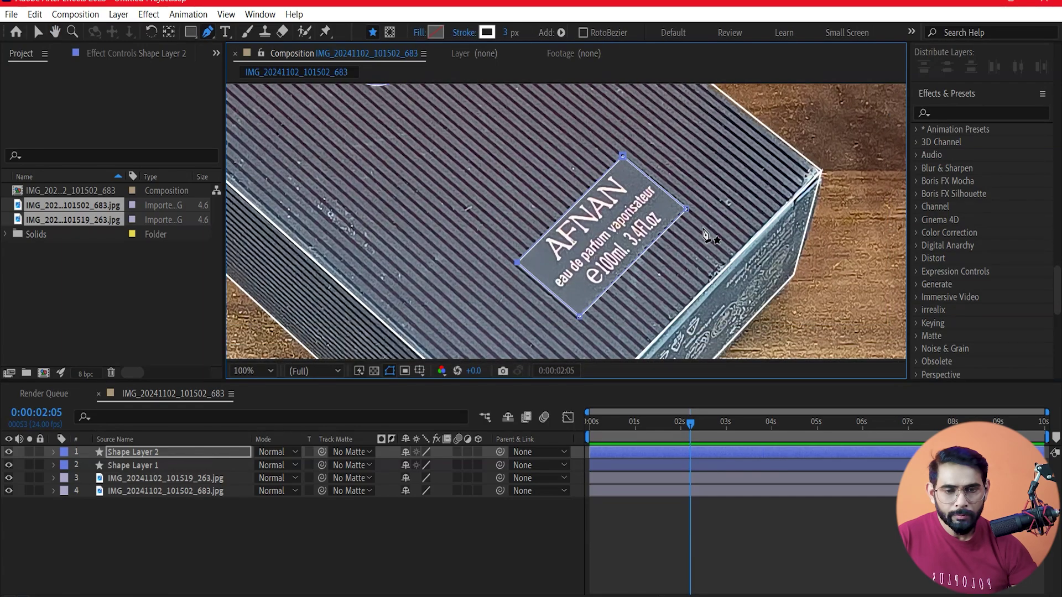
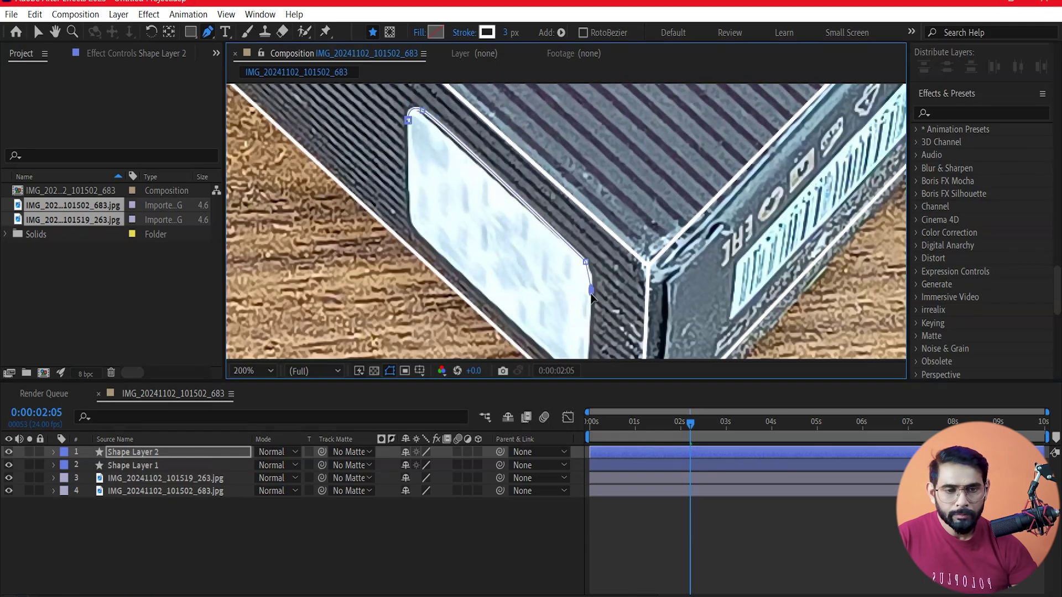
Zoom the Composition viewer out to 25% and switch from the Pen to the Selection tool.
scroll(589, 277, "down", 2)
scroll(626, 195, "up", 2)
scroll(626, 194, "down", 2)
scroll(547, 136, "up", 2)
scroll(547, 139, "down", 2)
scroll(549, 160, "up", 2)
scroll(550, 162, "down", 2)
scroll(332, 137, "down", 2)
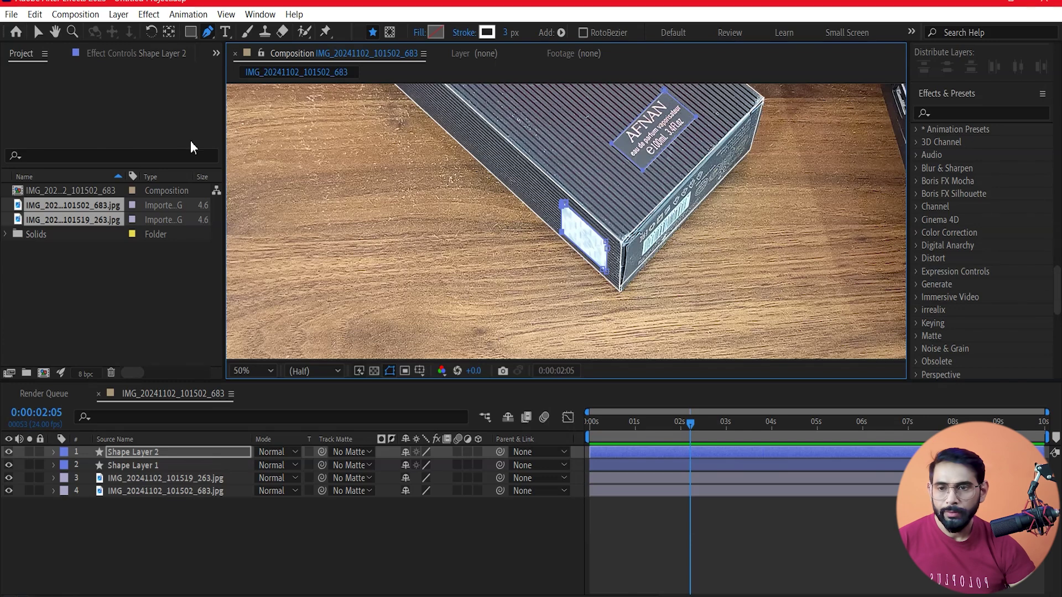
left_click(38, 32)
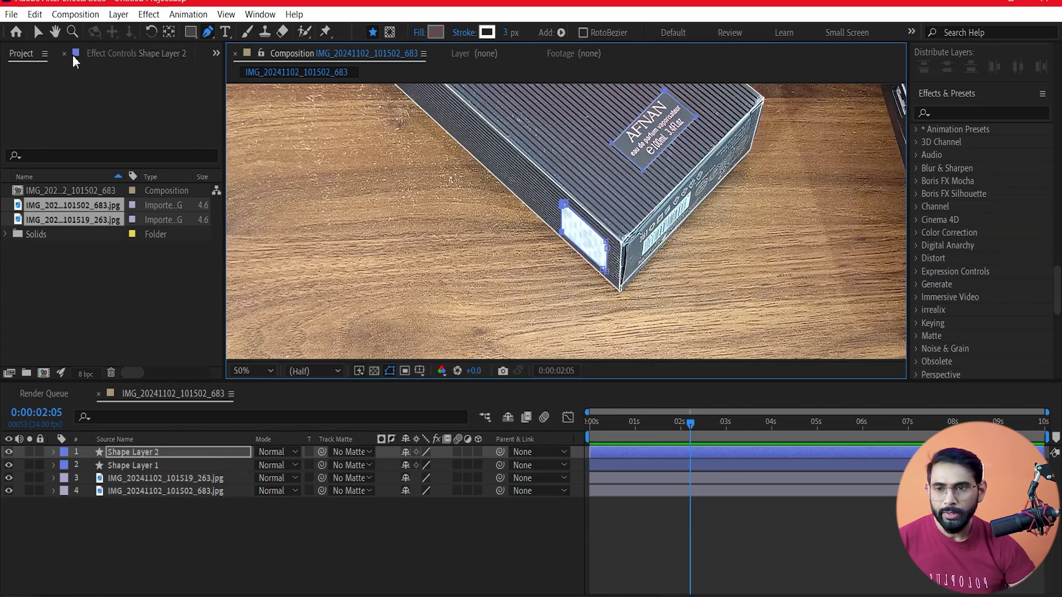
scroll(707, 198, "down", 1)
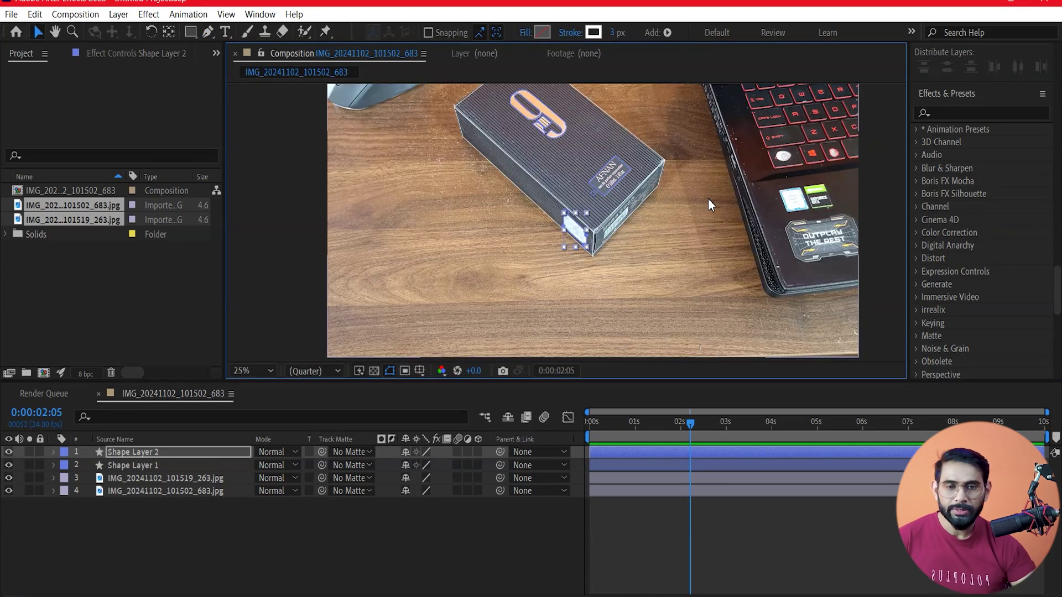
scroll(707, 198, "down", 1)
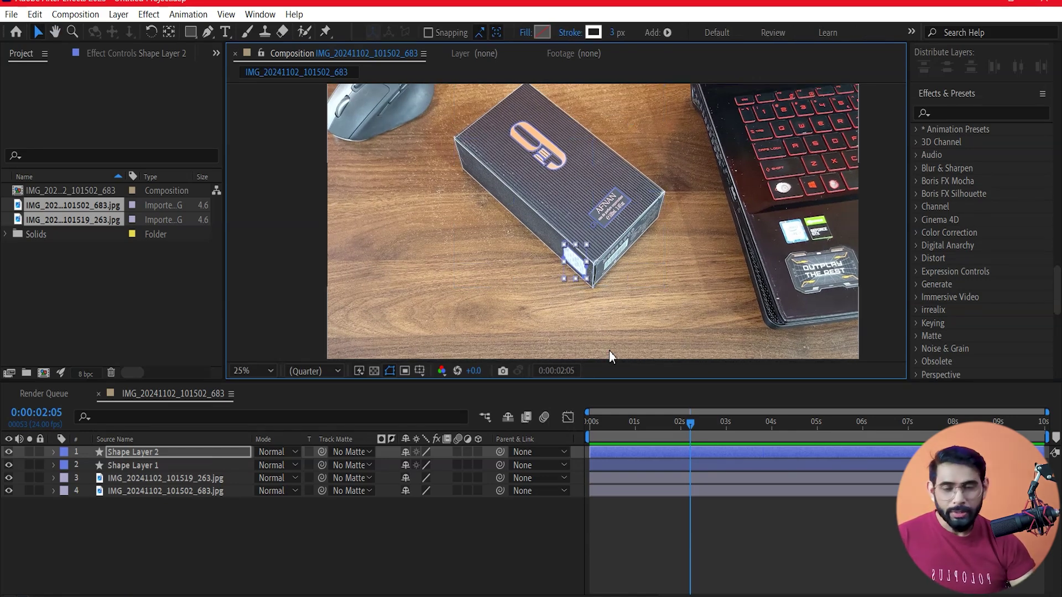
Select and expand Shape Layer 1, then add a Trim Paths modifier from the Contents Add menu.
left_click(470, 532)
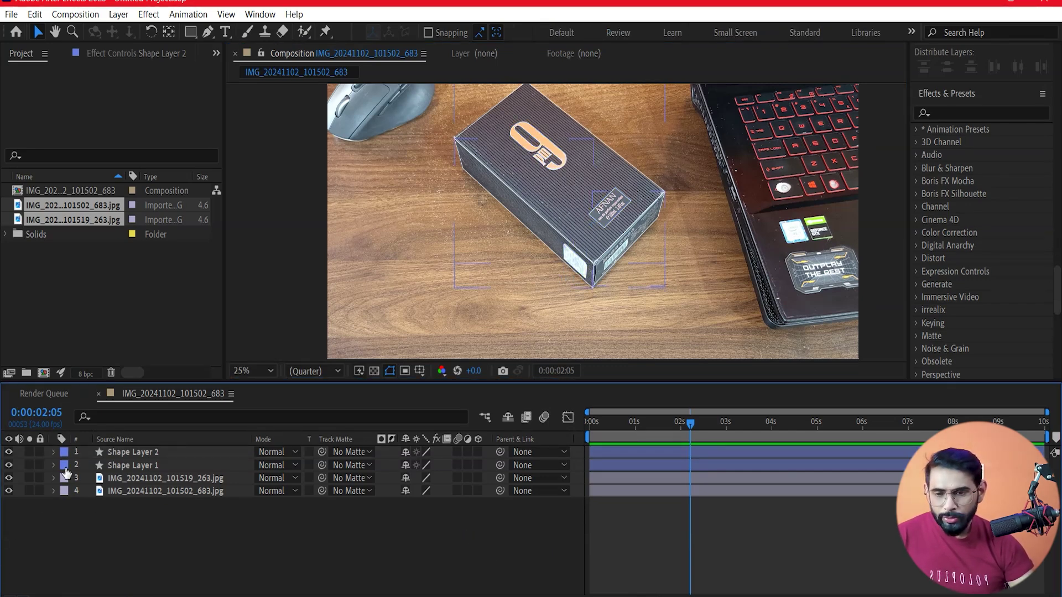
left_click(54, 453)
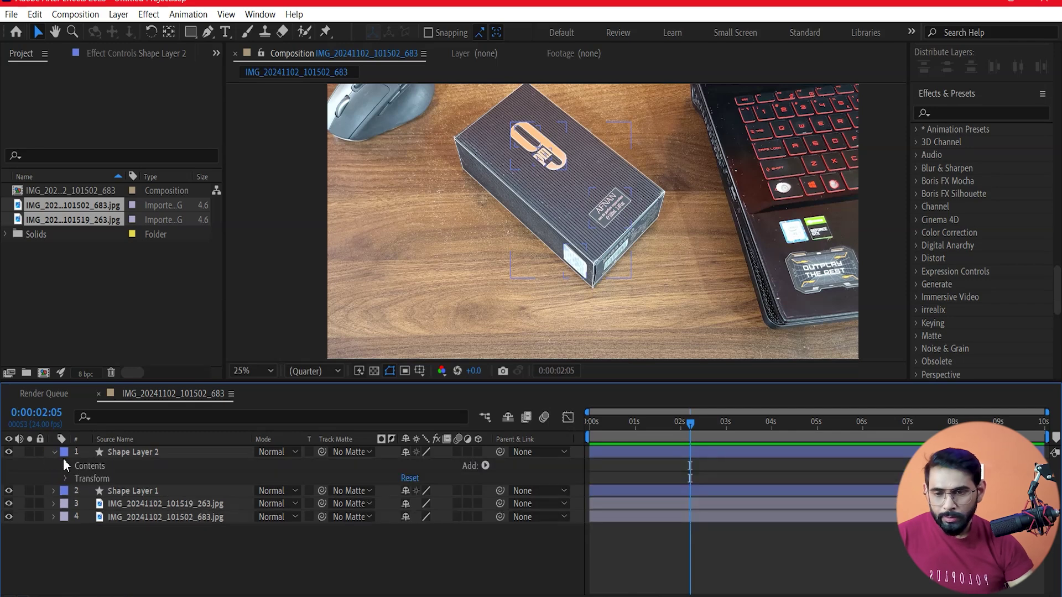
left_click(57, 453)
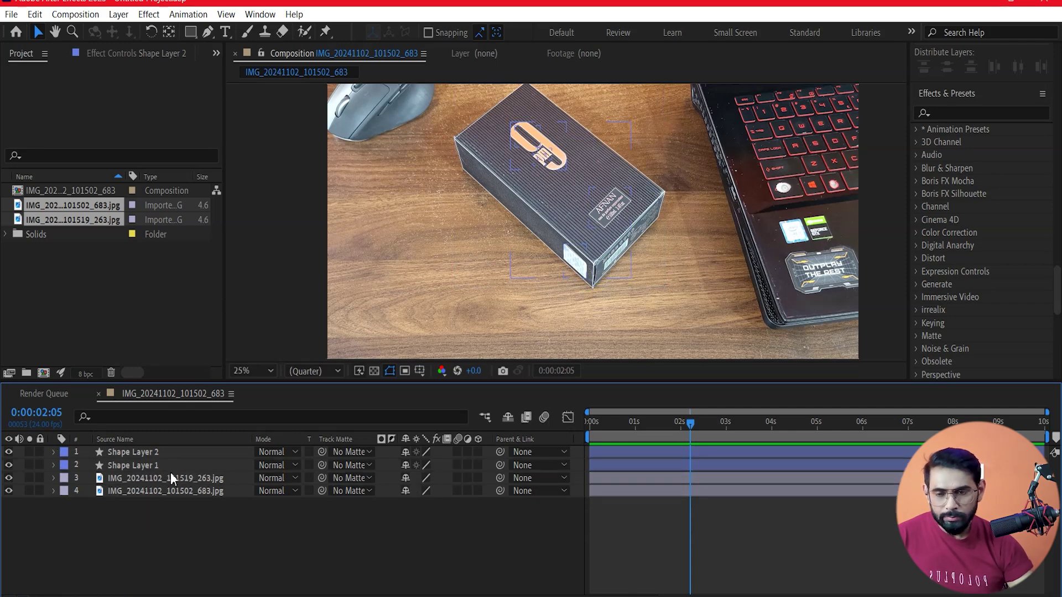
left_click(143, 466)
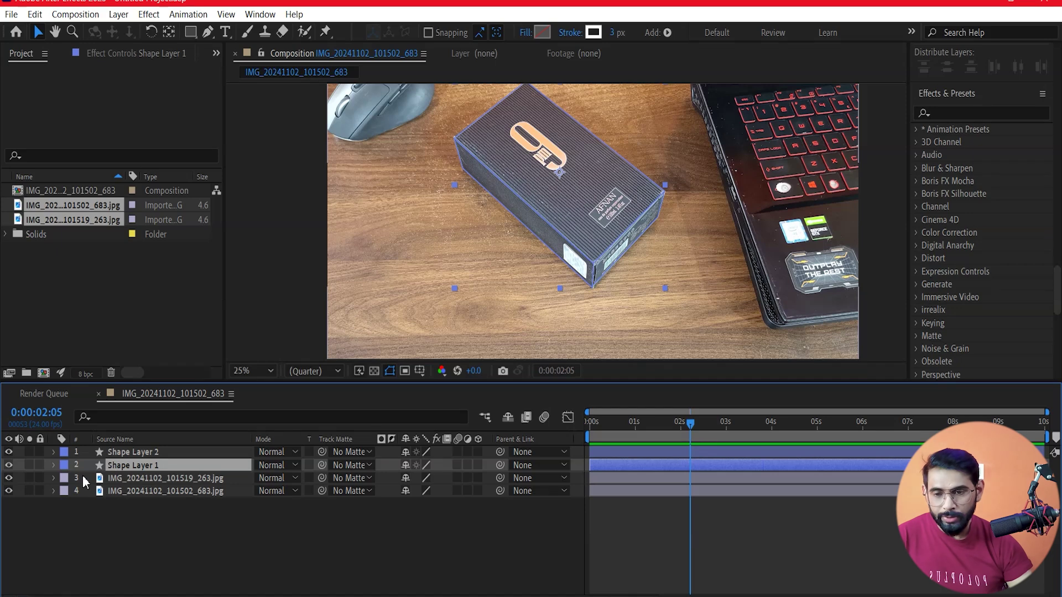
left_click(54, 465)
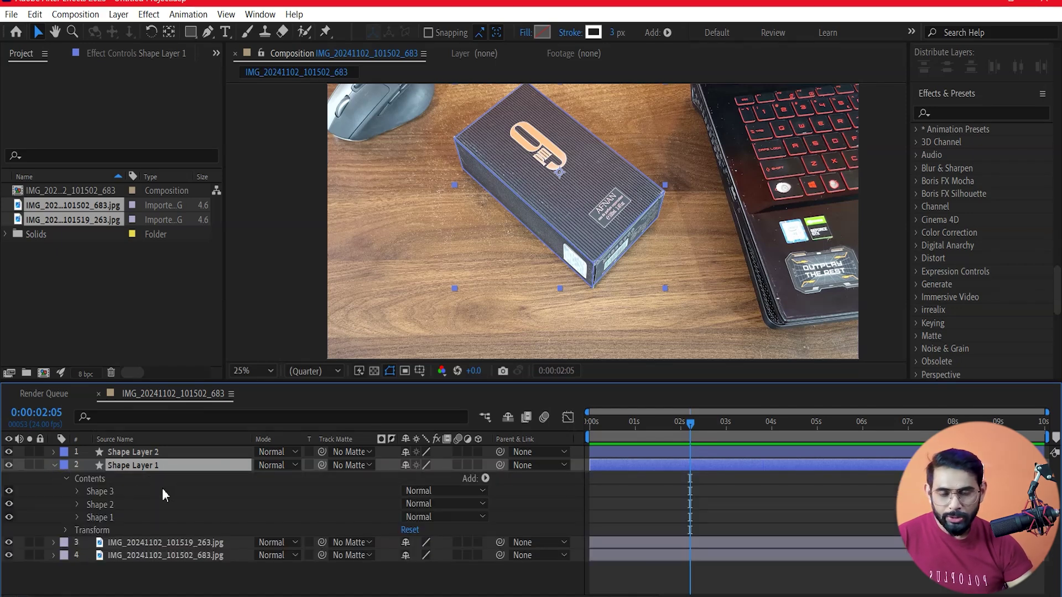
left_click(485, 479)
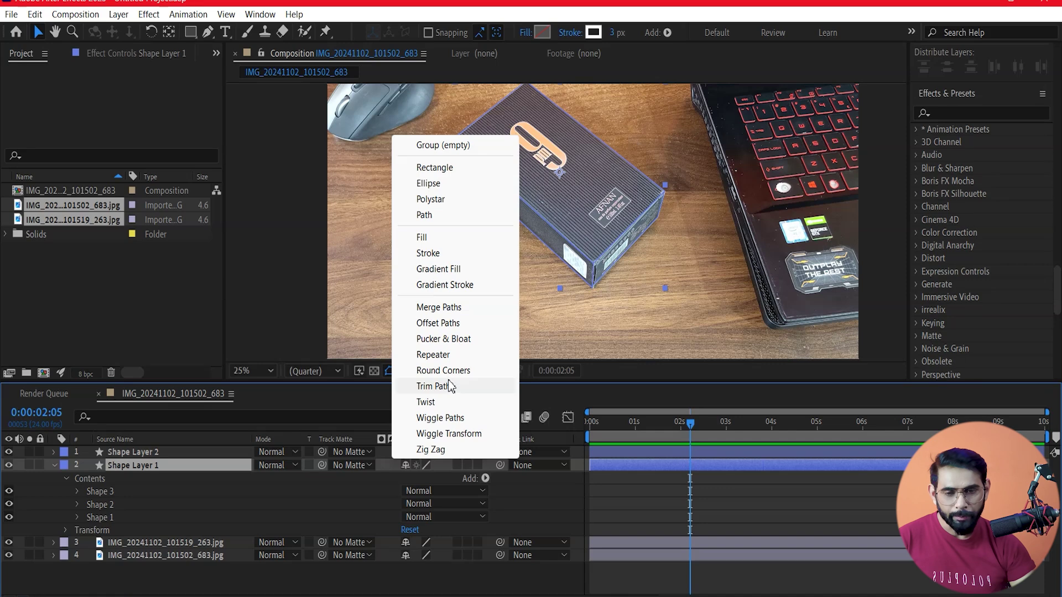
left_click(432, 386)
At 0s, expand Trim Paths 1 and set starting keyframes on Offset and End.
left_click_drag(689, 423, 600, 427)
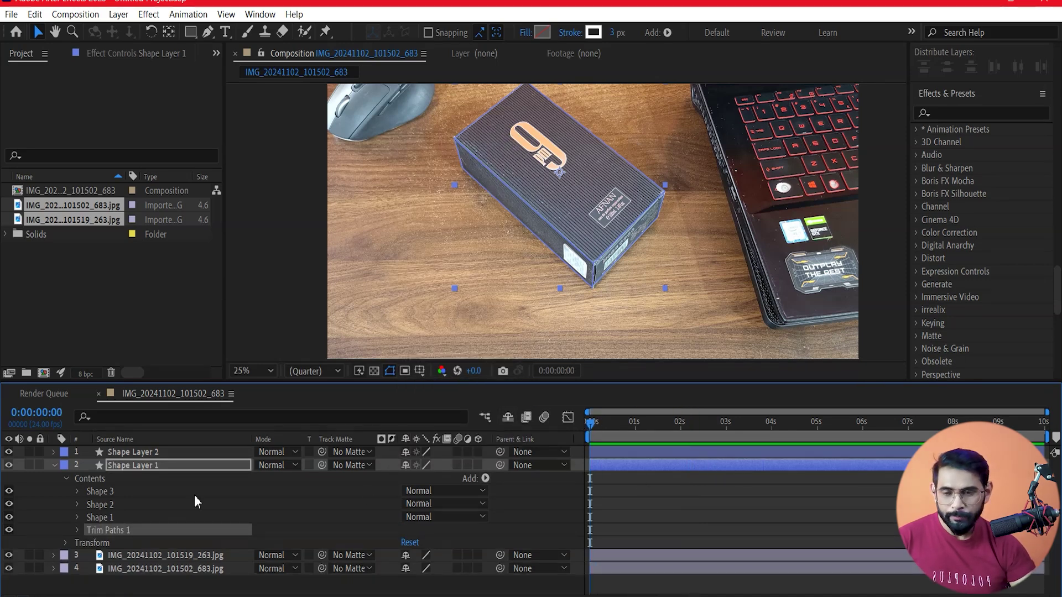
left_click(77, 531)
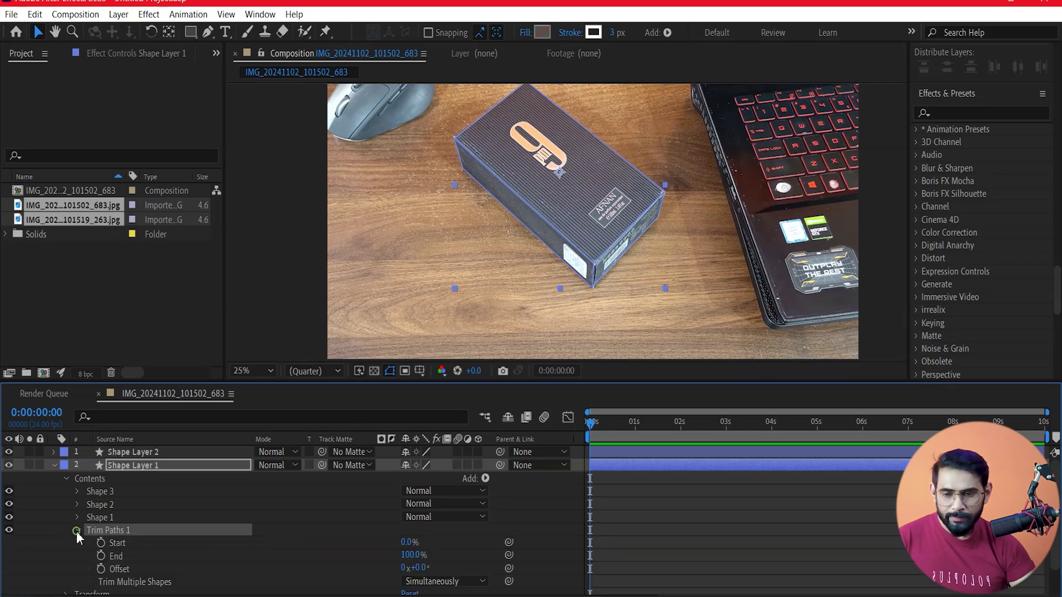
scroll(221, 528, "down", 2)
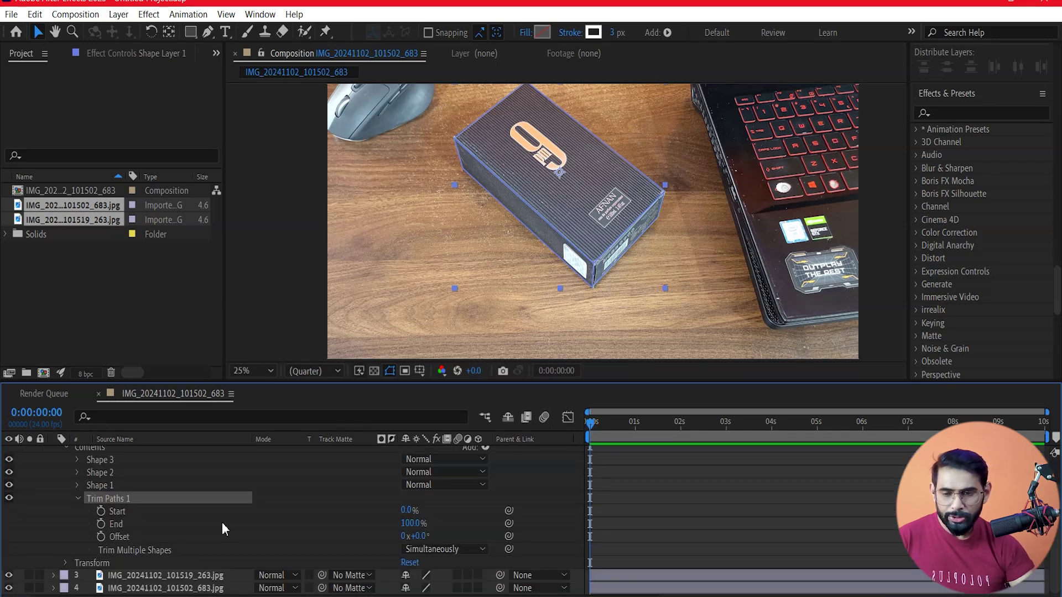
left_click(101, 536)
left_click(101, 524)
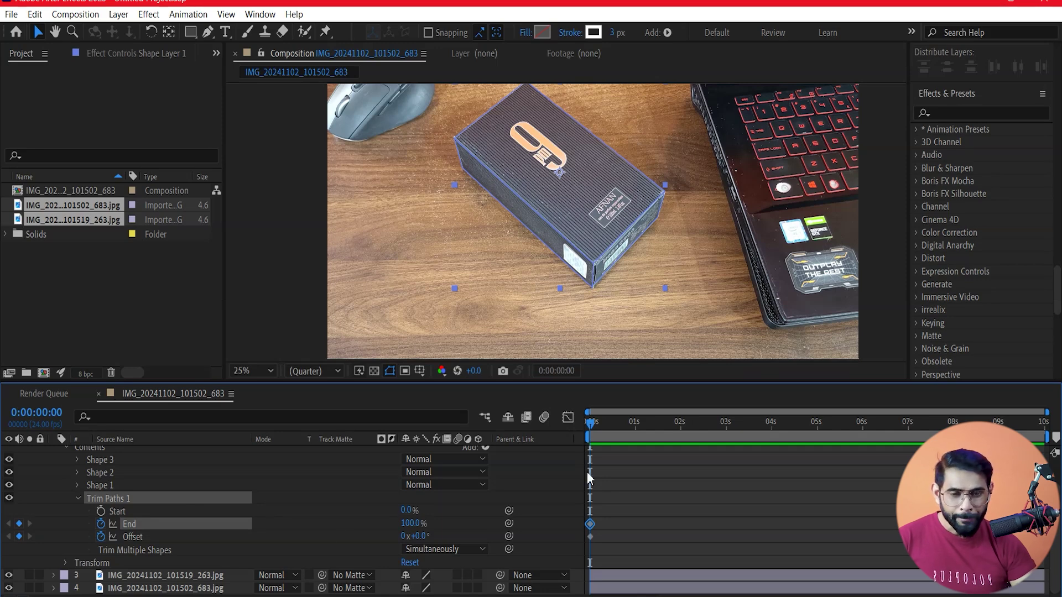
Keyframe End to 30% at 1 second and 100% at 2 seconds.
left_click_drag(704, 438, 681, 436)
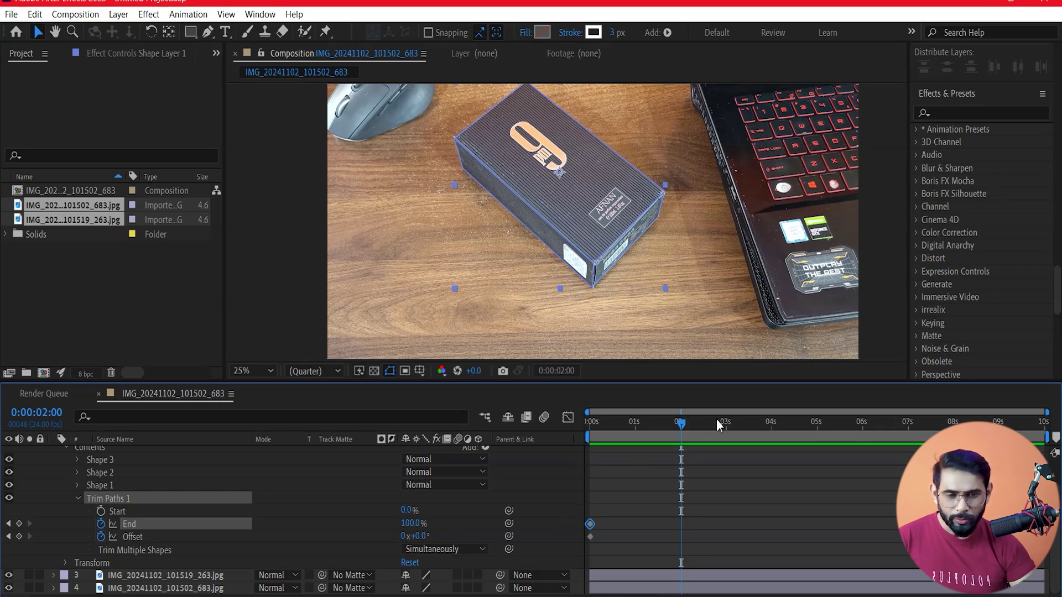
left_click_drag(666, 422, 639, 435)
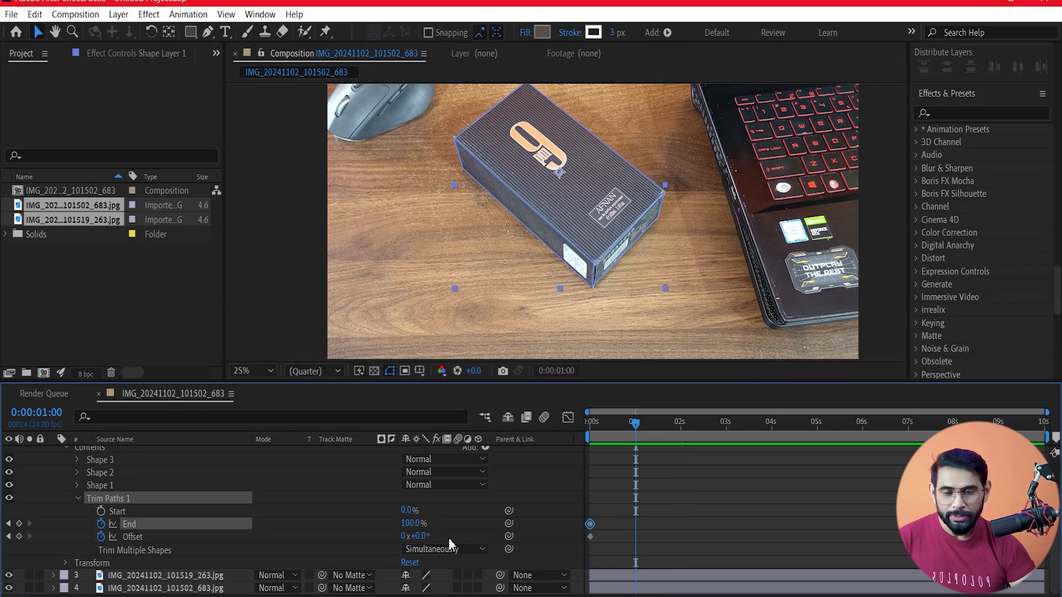
left_click(411, 524)
type("30")
key("Return")
left_click_drag(632, 432, 682, 437)
left_click(412, 524)
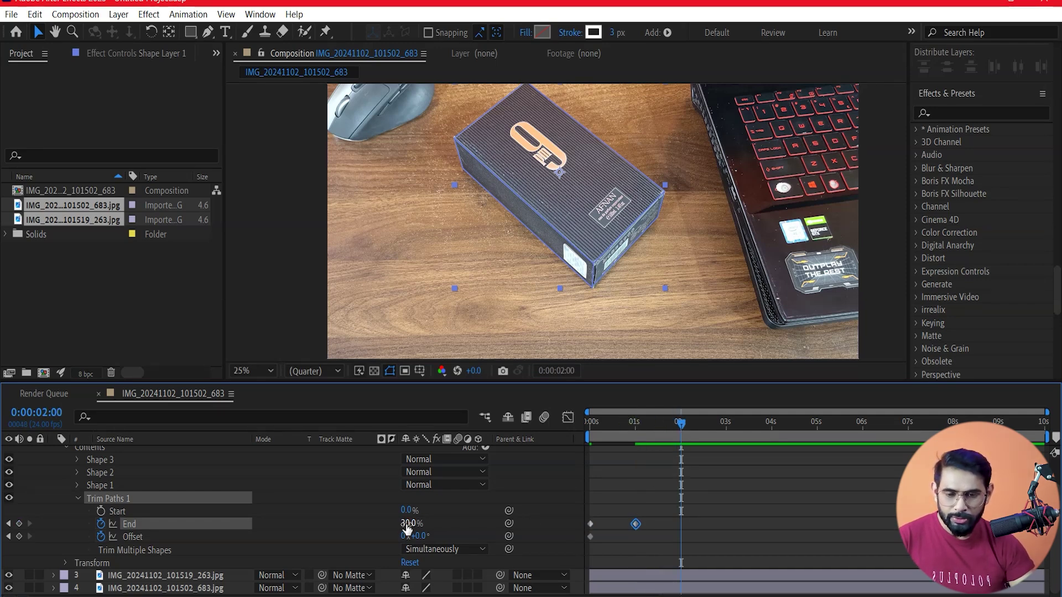
type("00")
key("Return")
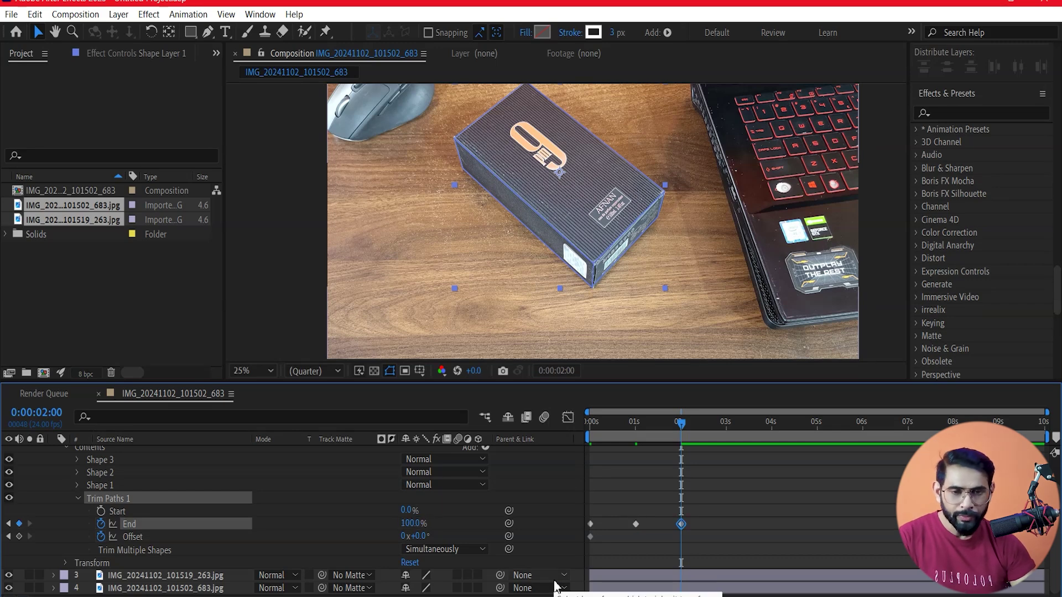
left_click(588, 436)
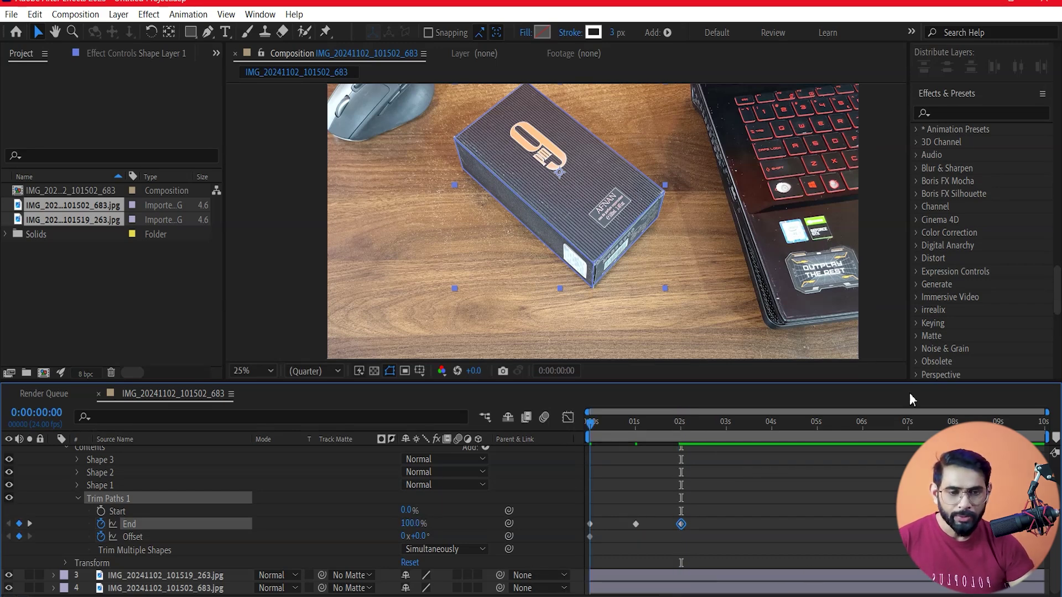
Preview the draw-on, then change the 1-second End keyframe from 30% to 50%.
left_click(885, 257)
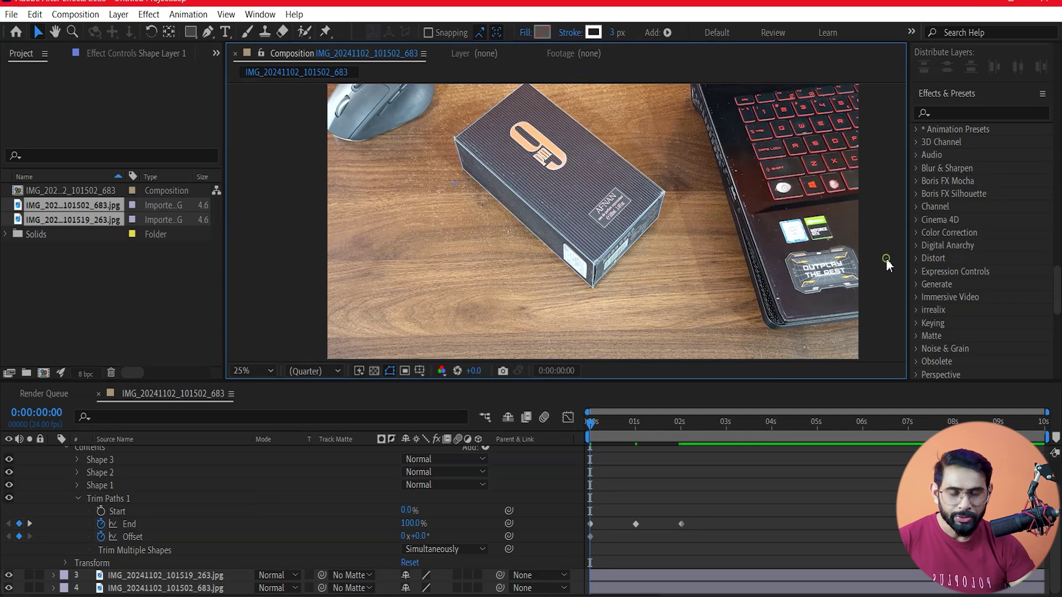
left_click_drag(597, 430, 662, 443)
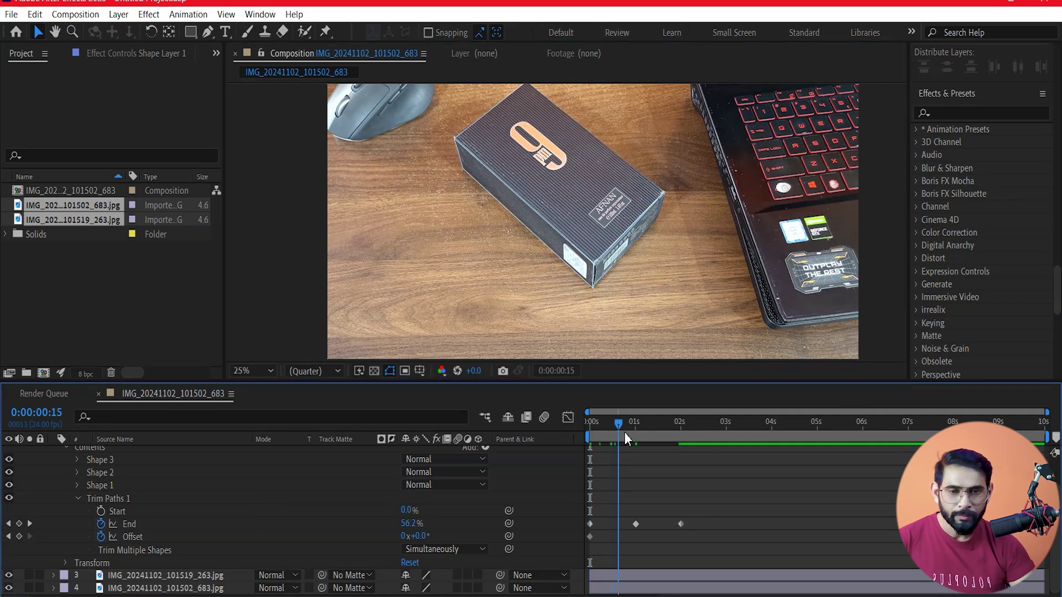
mouse_move(689, 455)
left_mouse_down()
mouse_move(629, 462)
mouse_move(637, 483)
left_mouse_up()
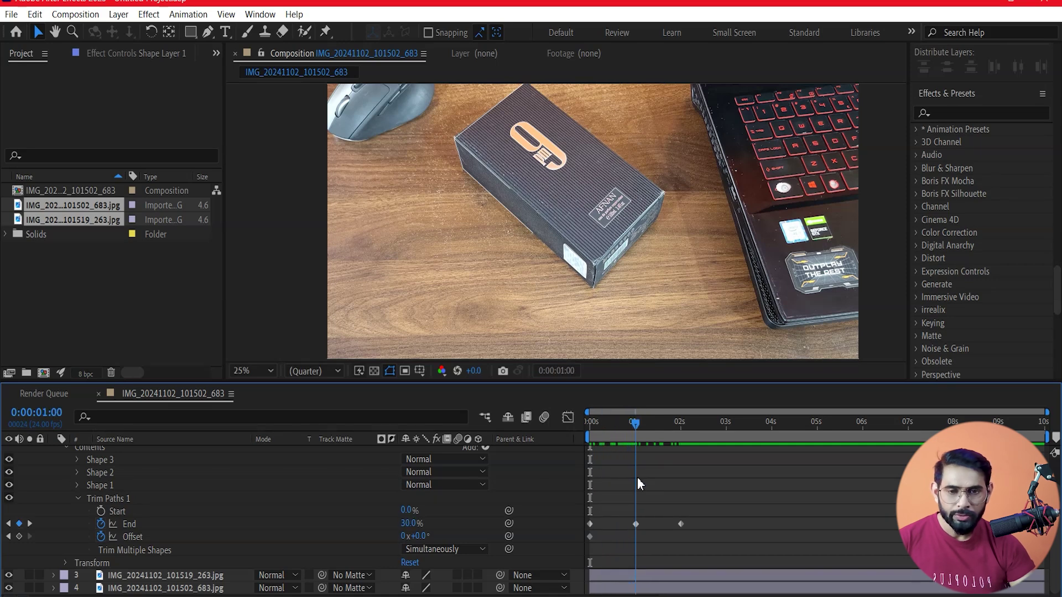
key("alt+bracketleft")
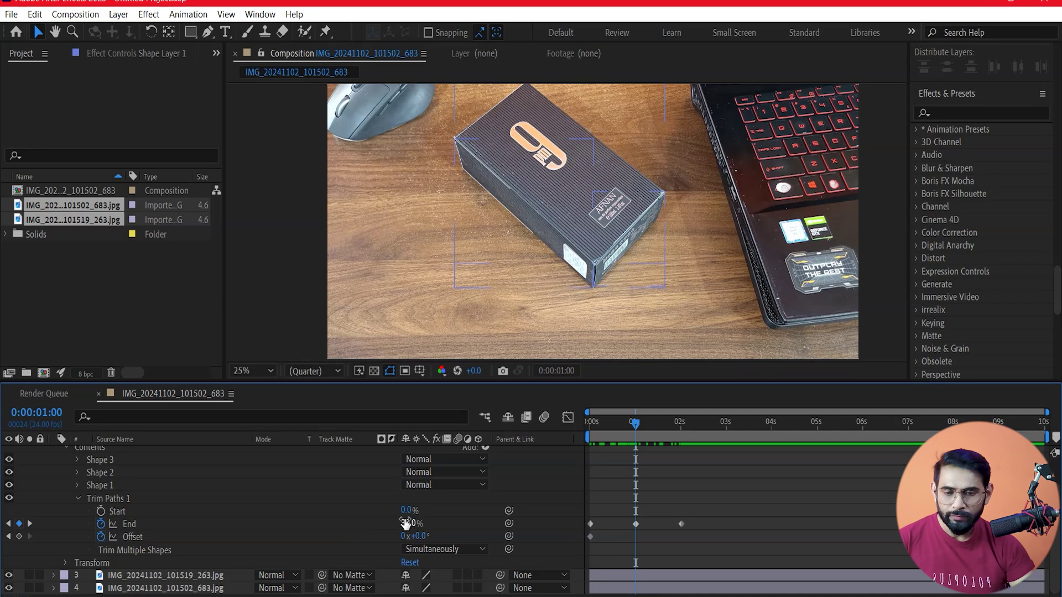
type("70")
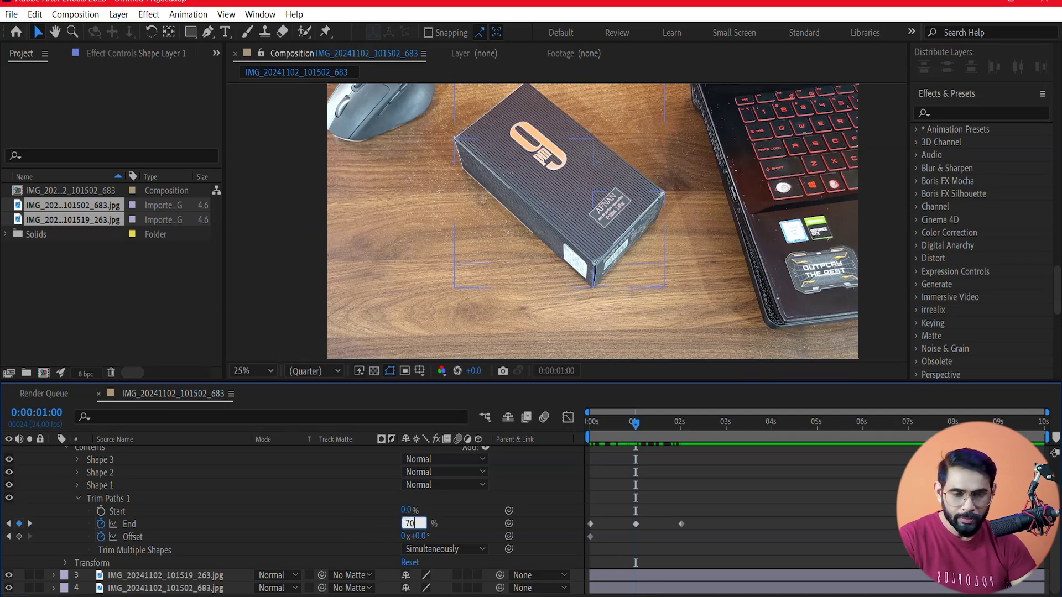
key("Return")
left_click(406, 524)
type("50")
key("Return")
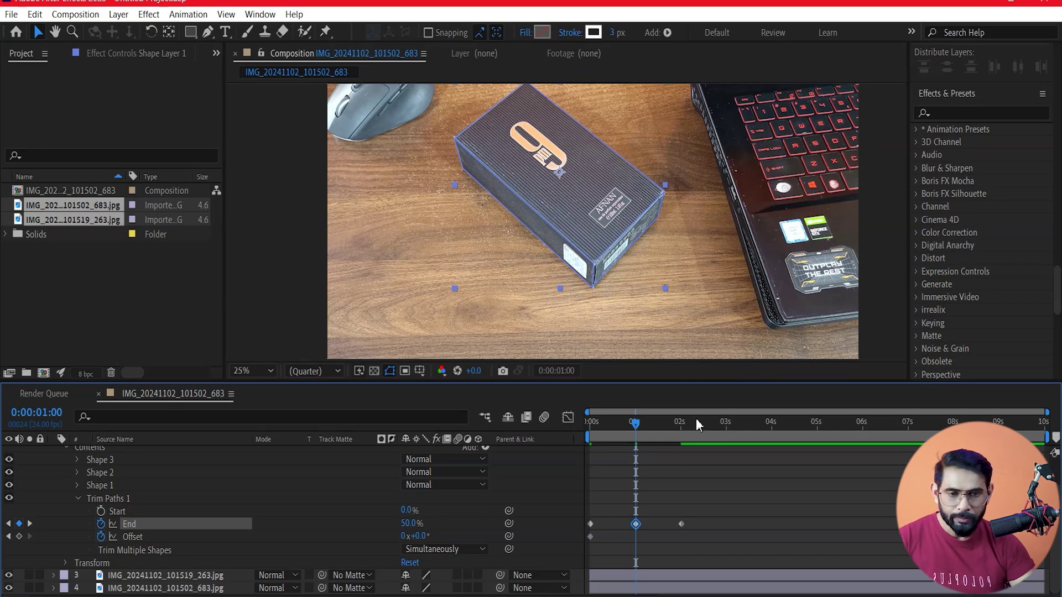
Scrub the timeline to preview the outline drawing on through 2 seconds.
left_click(745, 325)
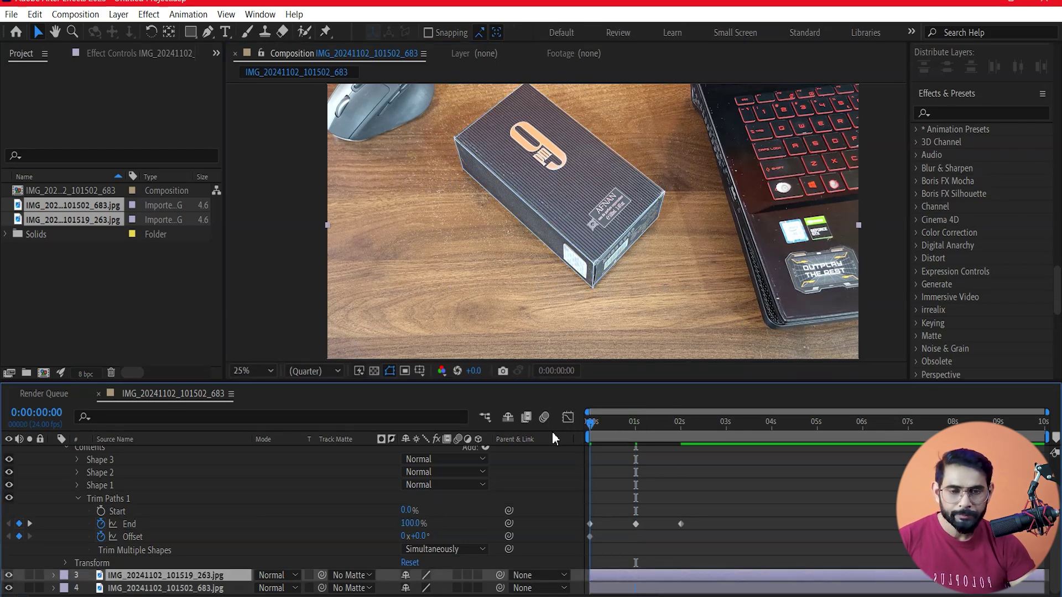
left_click_drag(612, 451, 656, 462)
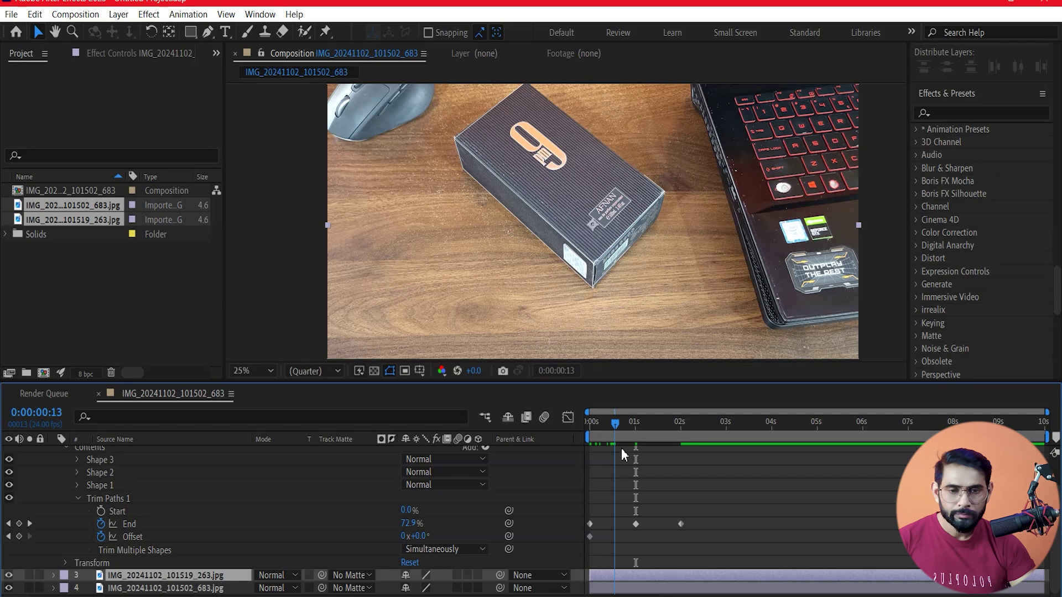
mouse_move(670, 467)
left_mouse_down()
mouse_move(695, 474)
mouse_move(662, 489)
left_mouse_up()
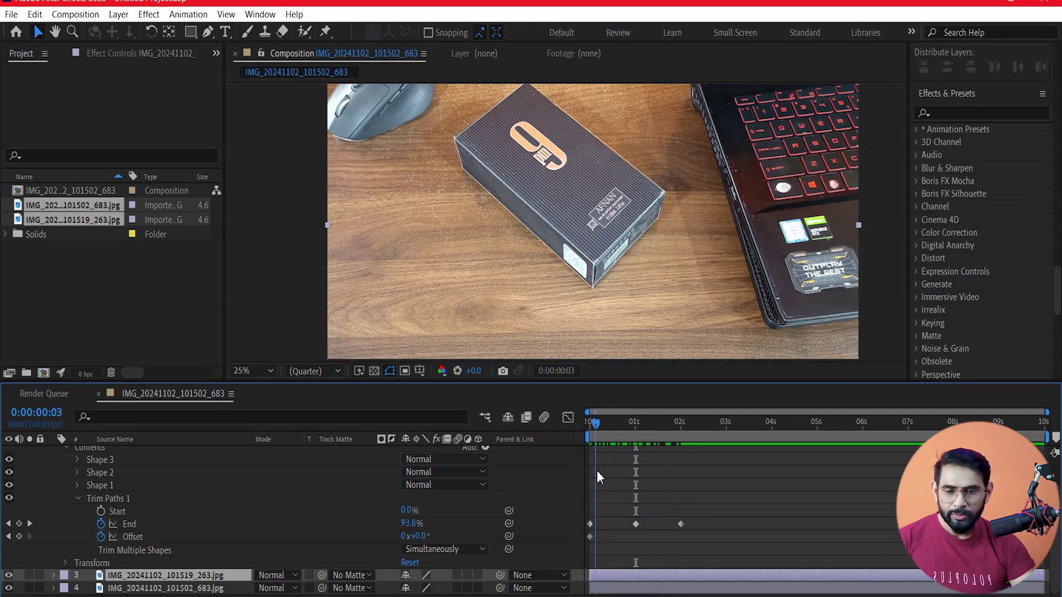
mouse_move(688, 497)
left_mouse_down()
mouse_move(596, 496)
mouse_move(680, 510)
left_mouse_up()
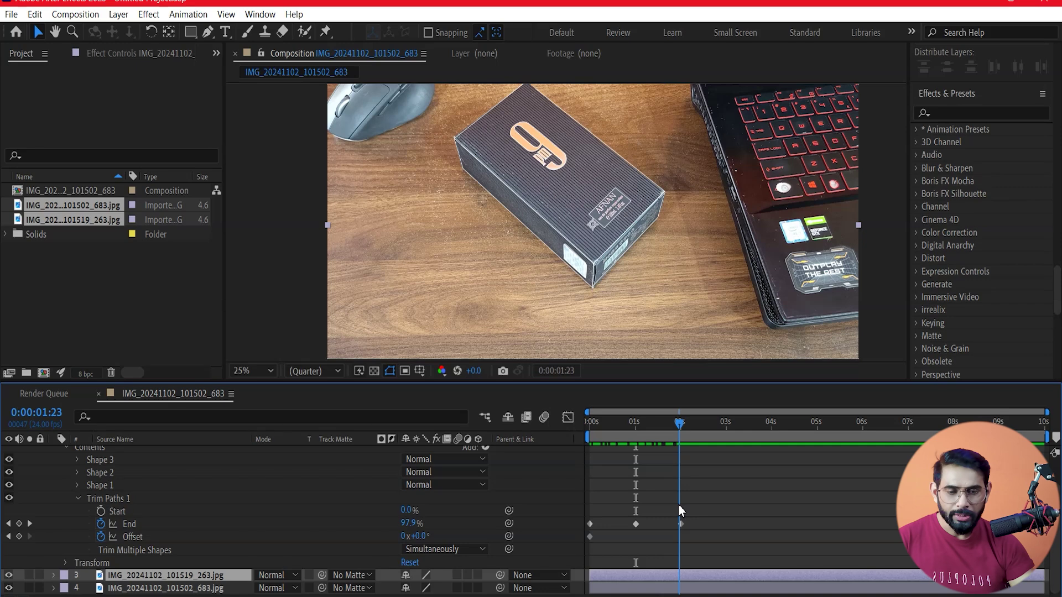
Keyframe Offset to 250° at the 2-second End keyframe.
key("Page_Down")
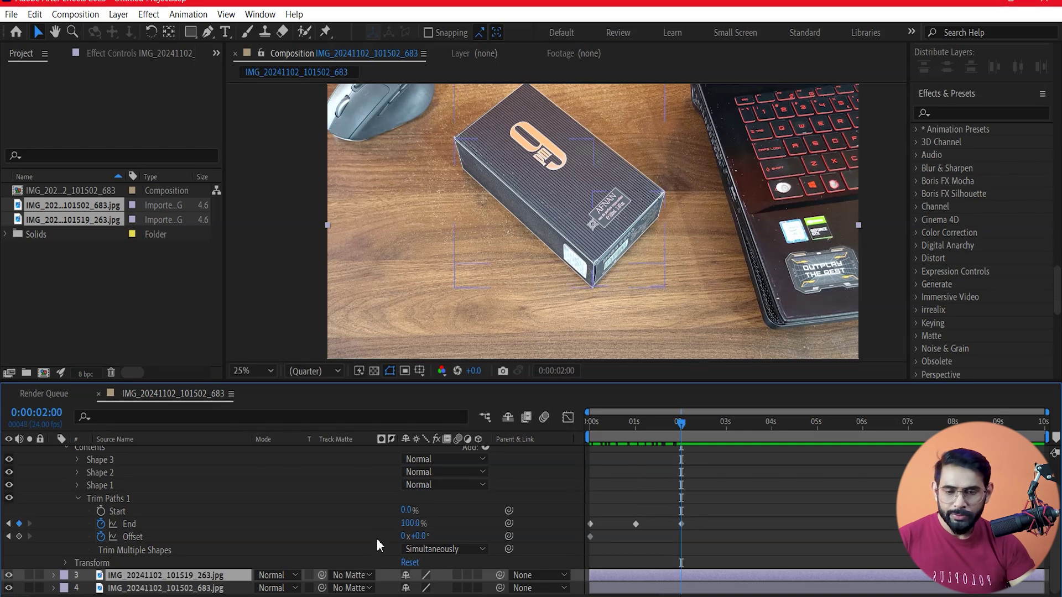
left_click(420, 534)
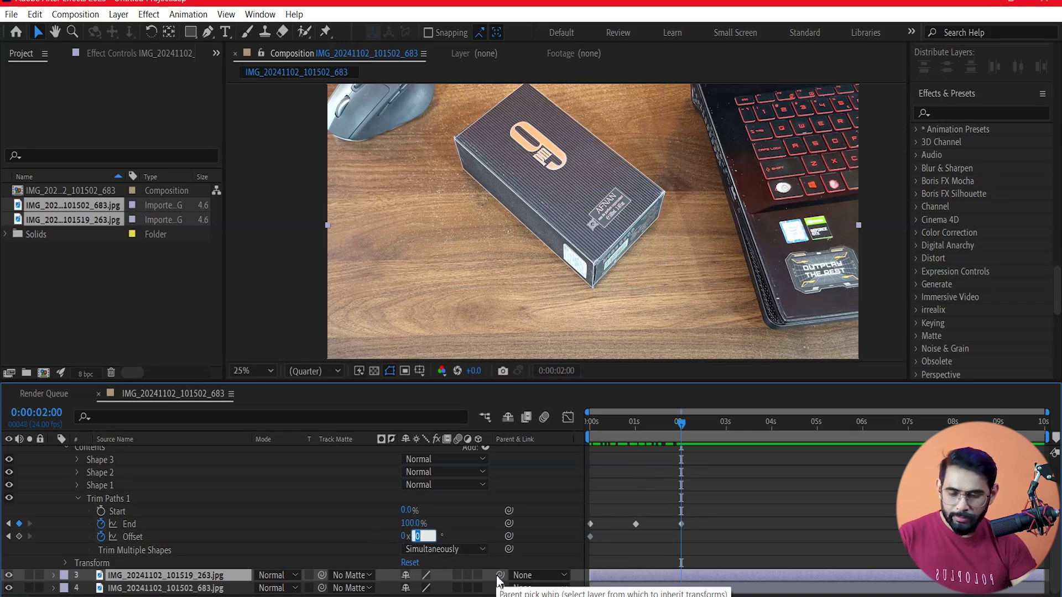
type("250")
type("+250")
key("Return")
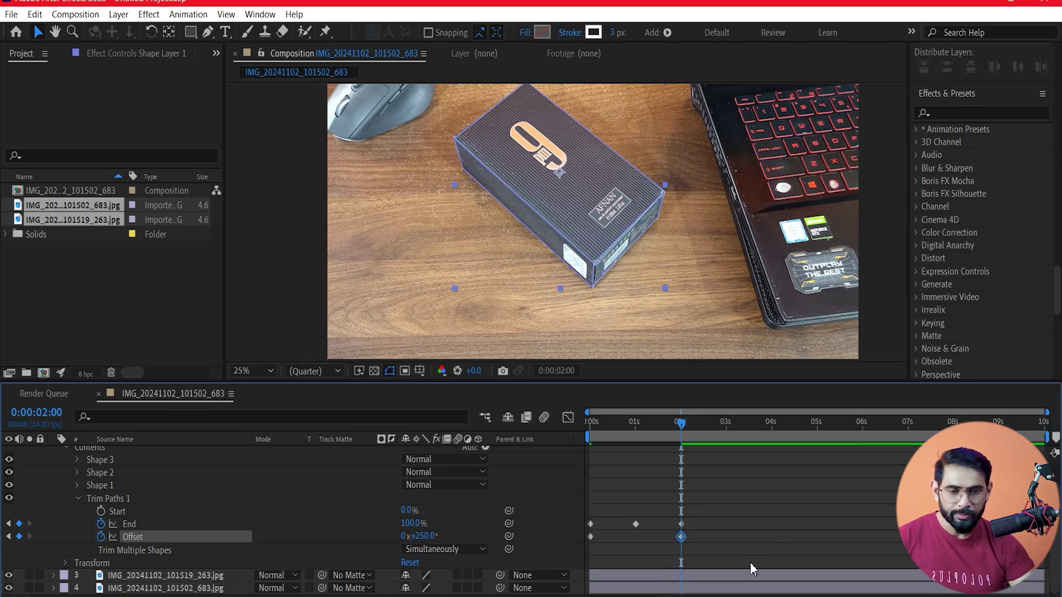
Back at 0s, set Trim Paths Start to 100% and scrub the opening.
key("Home")
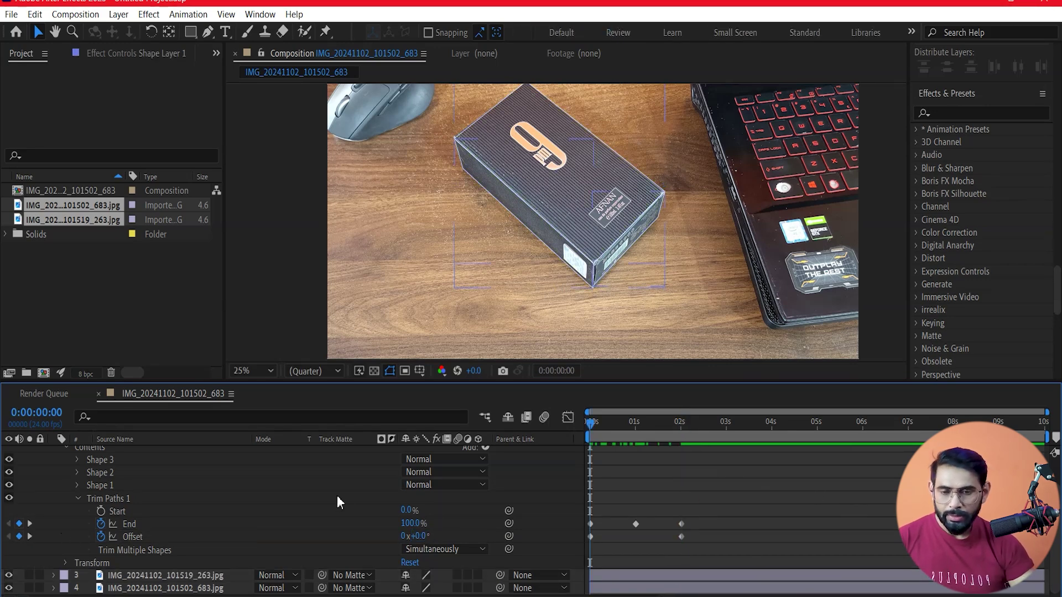
left_click(409, 510)
type("1")
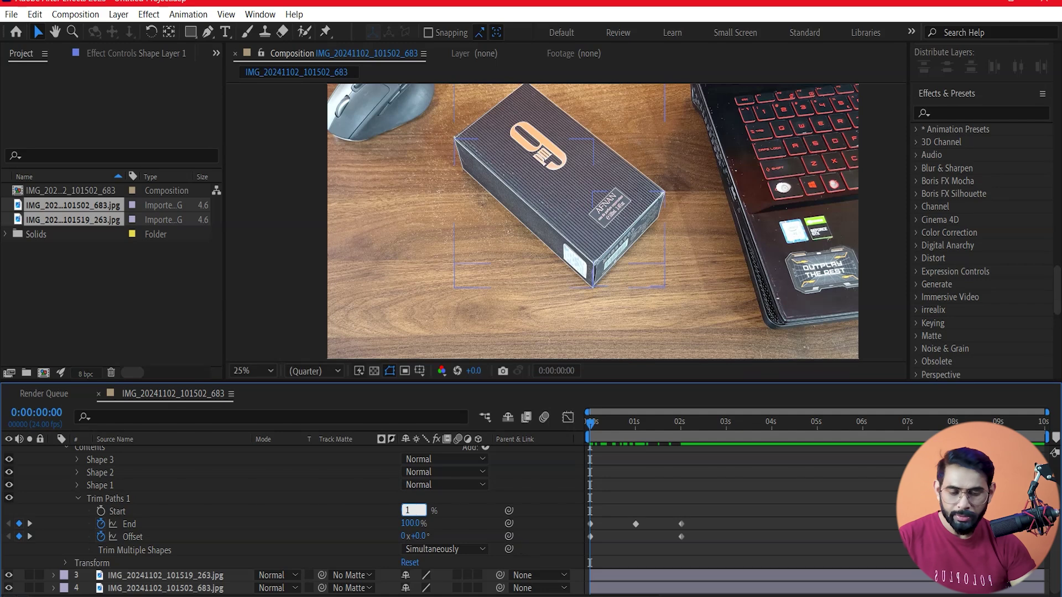
type("00")
key("Return")
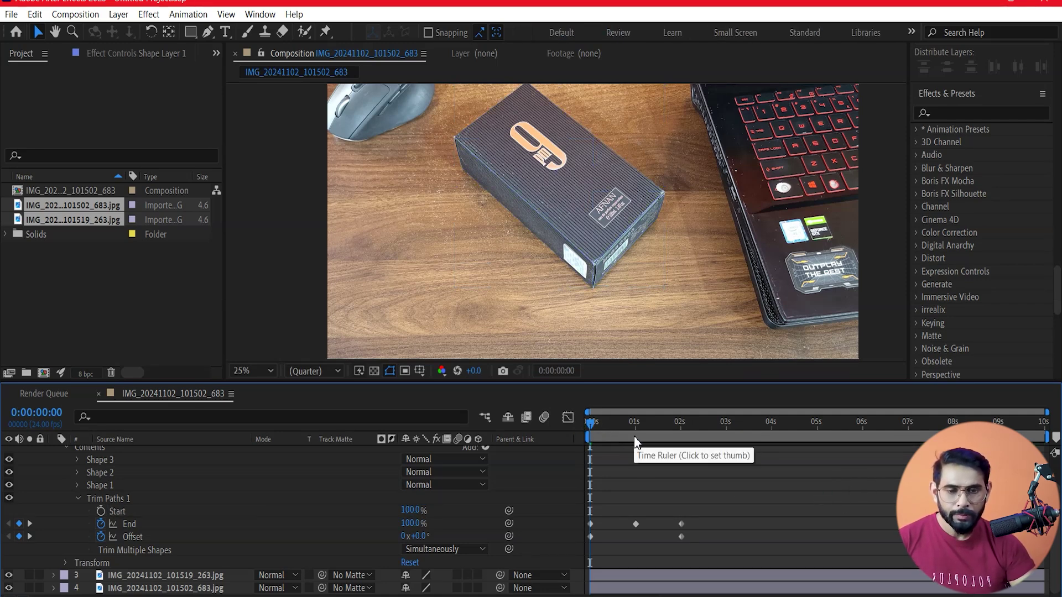
left_click_drag(602, 422, 668, 452)
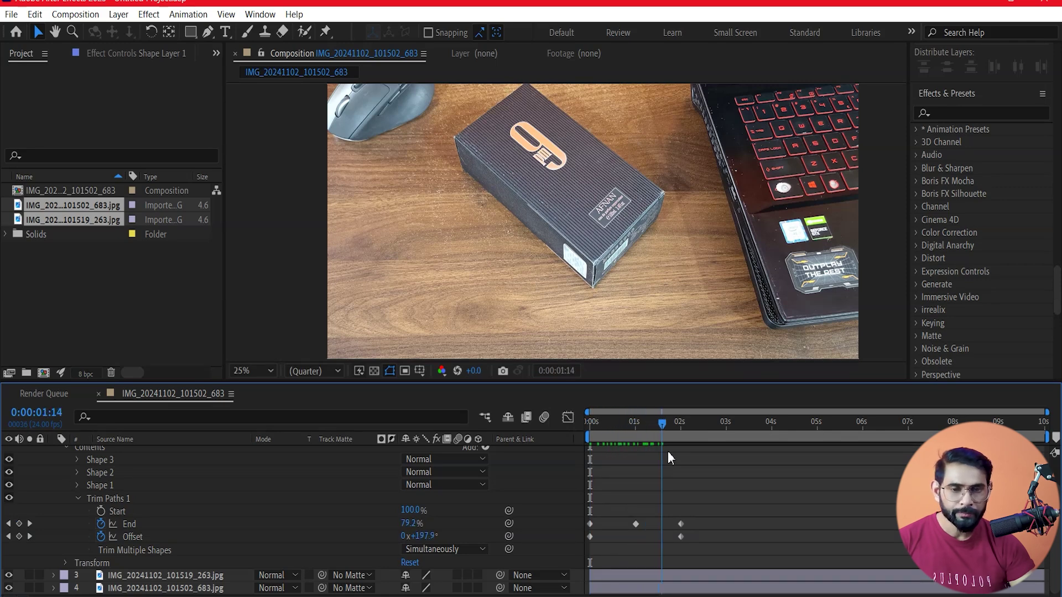
Drag the End and Offset keyframes so the final ones sit at 4s and End's 50% near 2s.
left_click_drag(681, 458, 771, 464)
left_click_drag(753, 507, 657, 560)
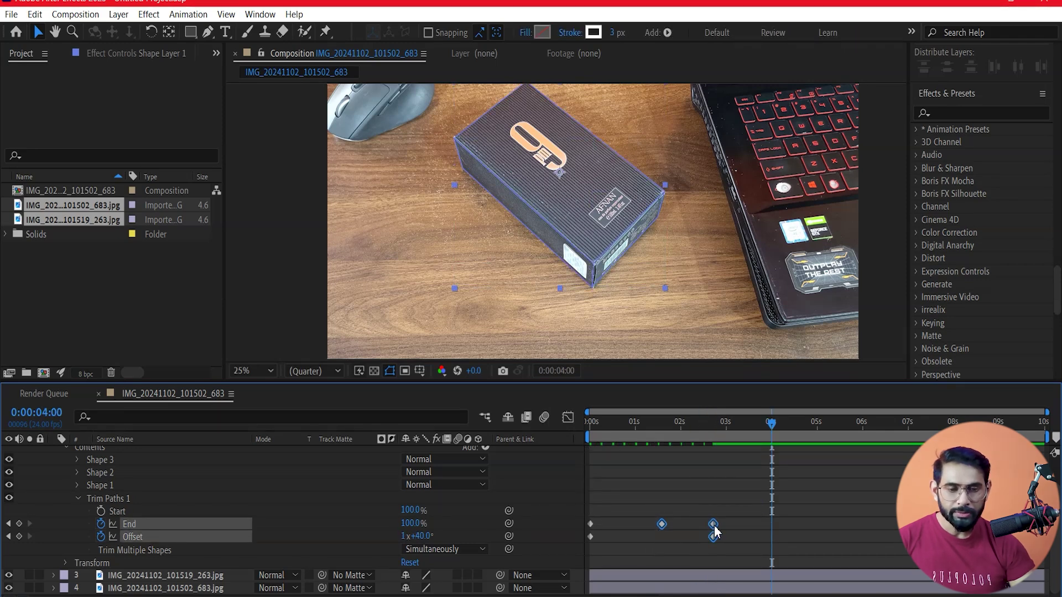
mouse_move(734, 531)
left_mouse_down()
mouse_move(791, 532)
mouse_move(726, 565)
left_mouse_up()
mouse_move(719, 512)
left_mouse_down()
mouse_move(738, 539)
mouse_move(690, 525)
left_mouse_up()
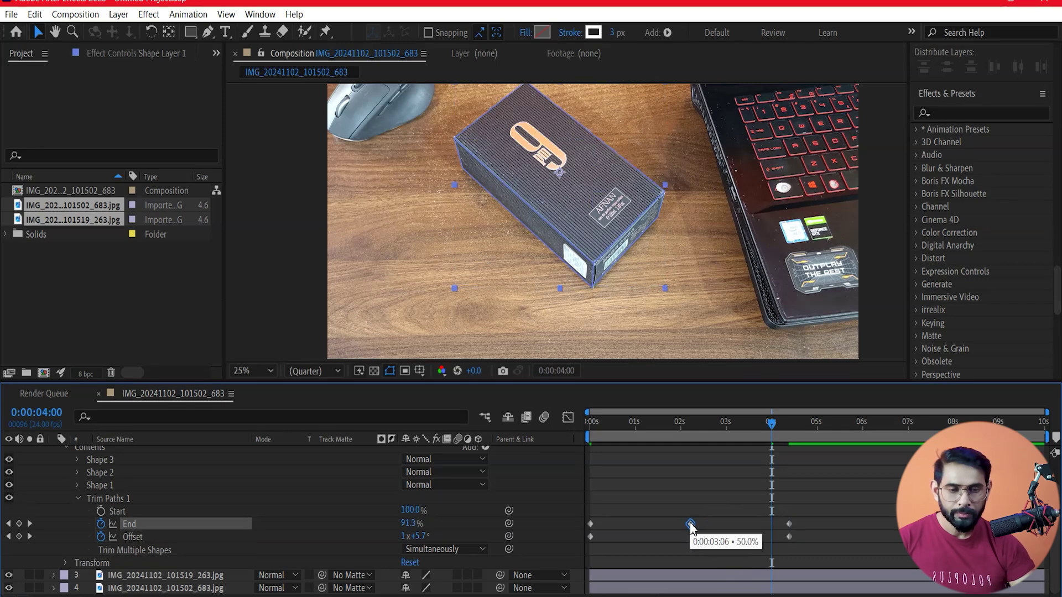
mouse_move(833, 490)
left_mouse_down()
mouse_move(781, 547)
mouse_move(773, 536)
left_mouse_up()
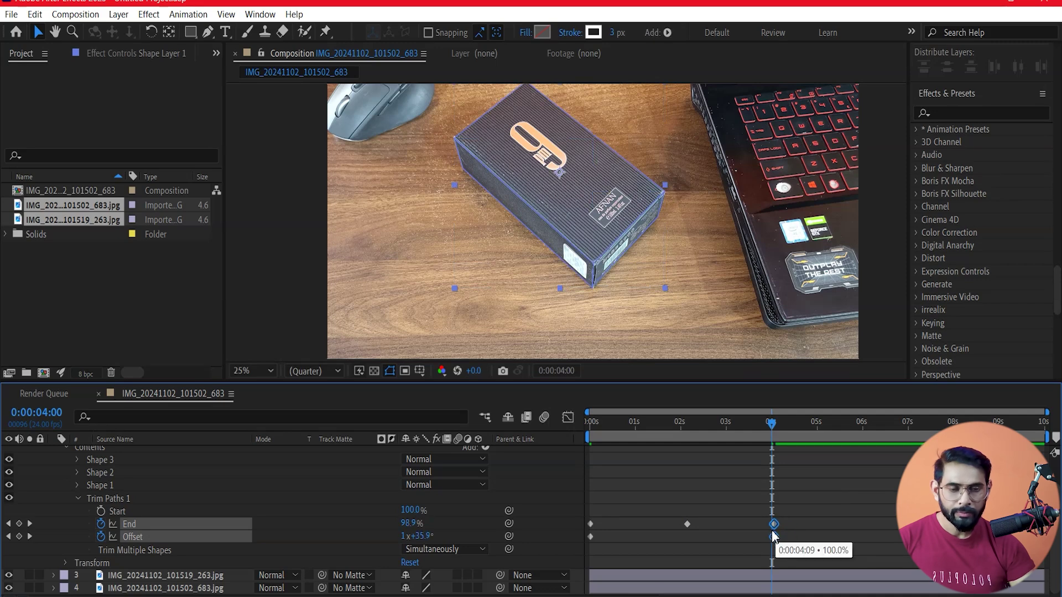
left_click_drag(769, 419, 704, 419)
key("Home")
left_click_drag(838, 479, 578, 552)
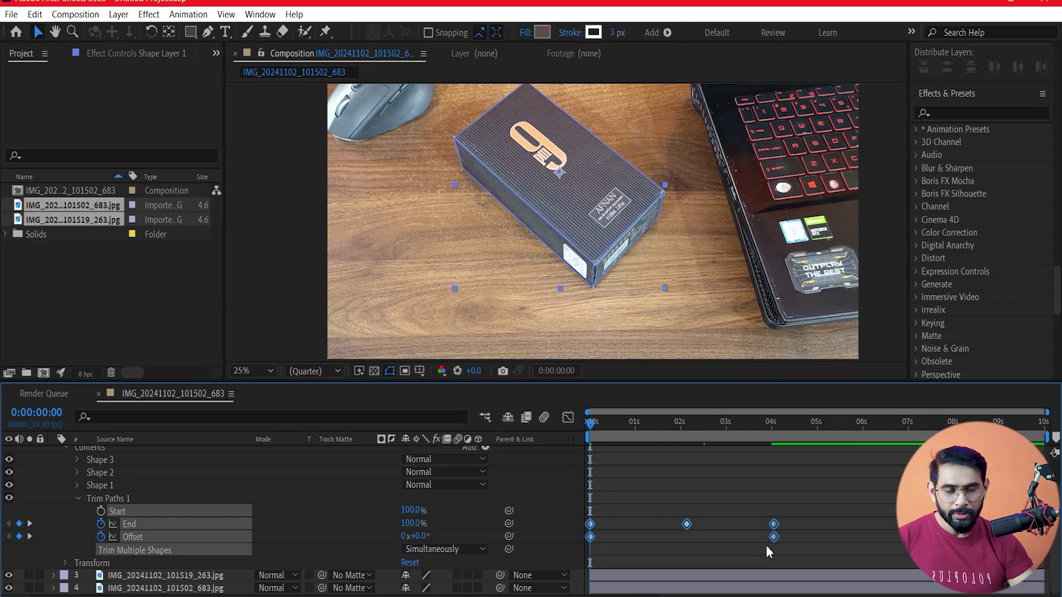
Apply Keyframe Assistant > Easy Ease to all End and Offset keyframes and play a preview.
left_click_drag(834, 501, 572, 565)
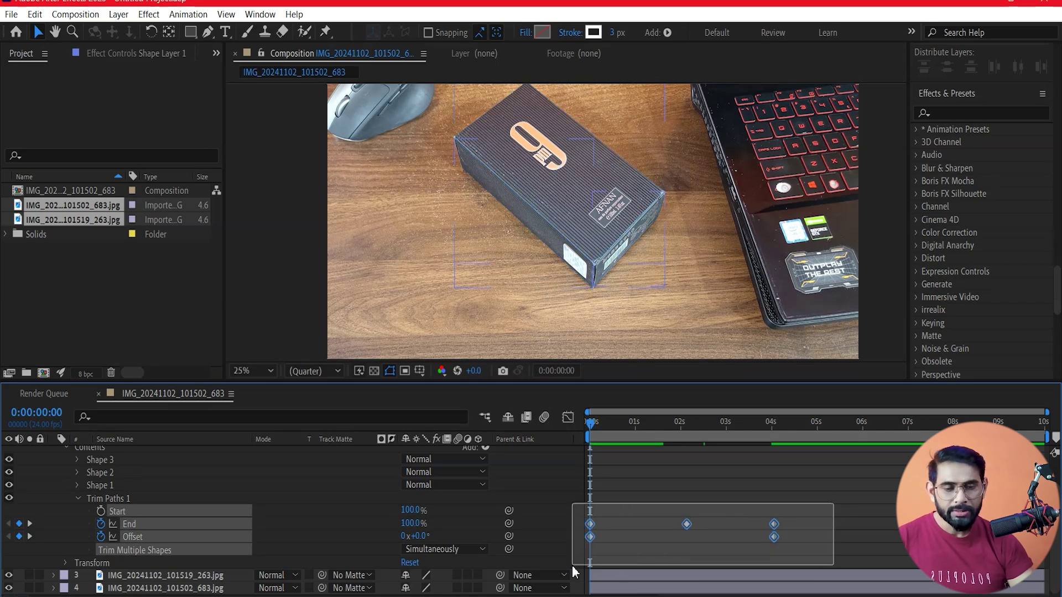
right_click(774, 531)
left_click(811, 518)
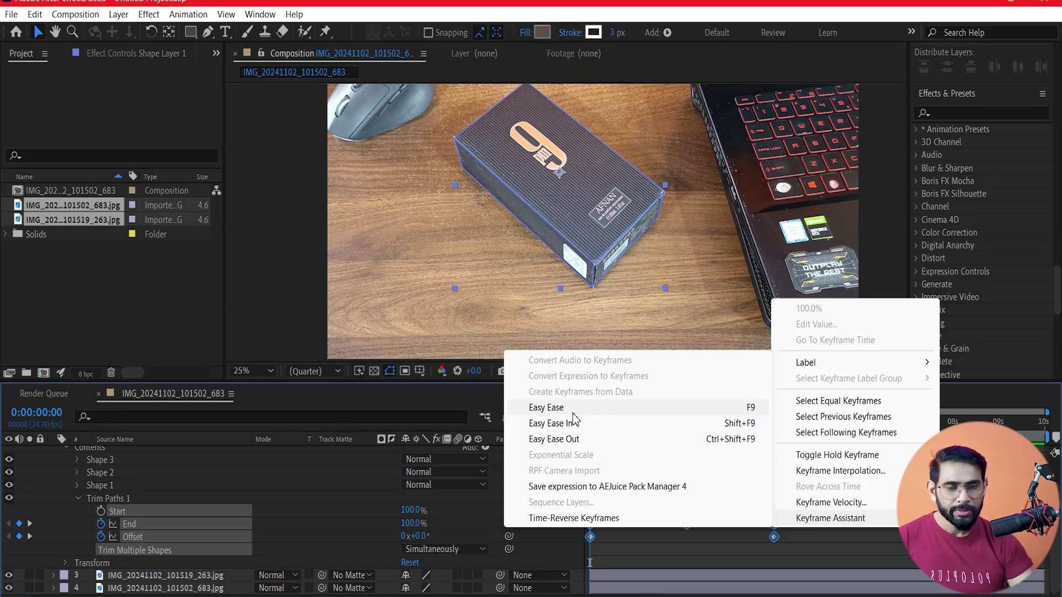
left_click(553, 410)
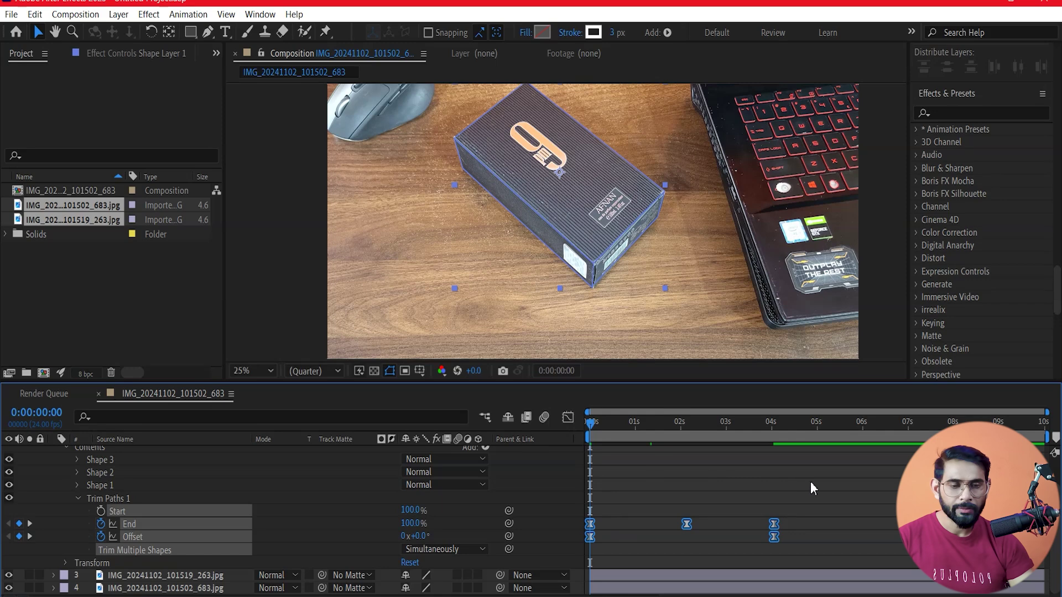
left_click(867, 486)
key("space")
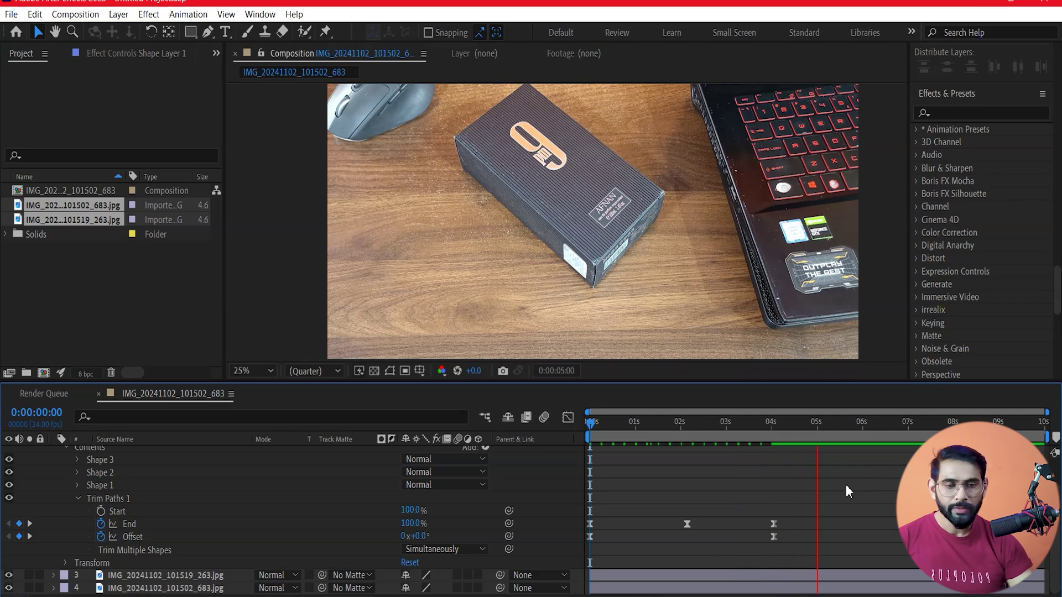
left_click_drag(824, 424, 618, 448)
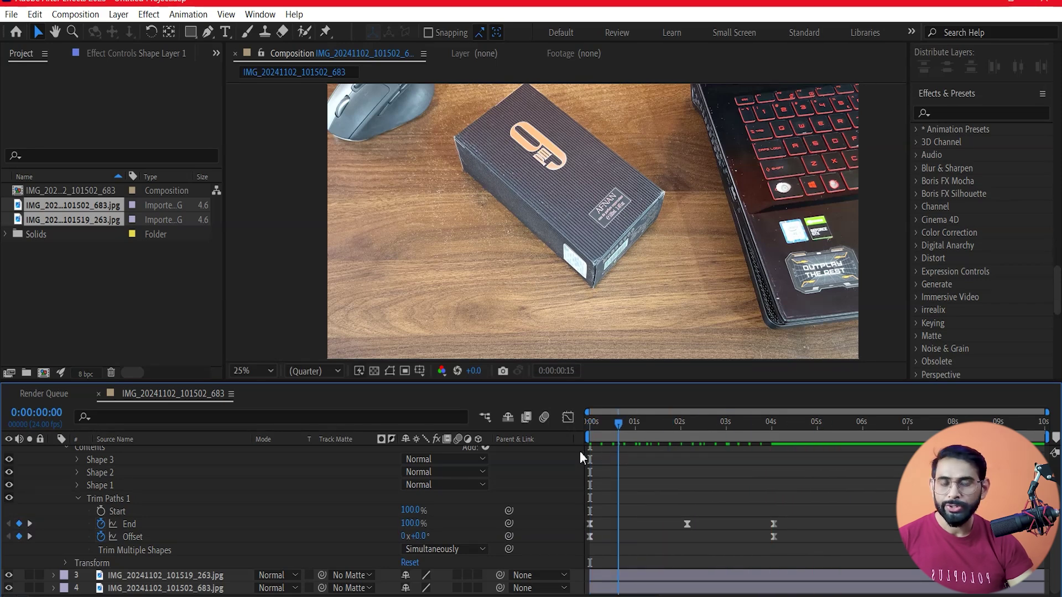
key("space")
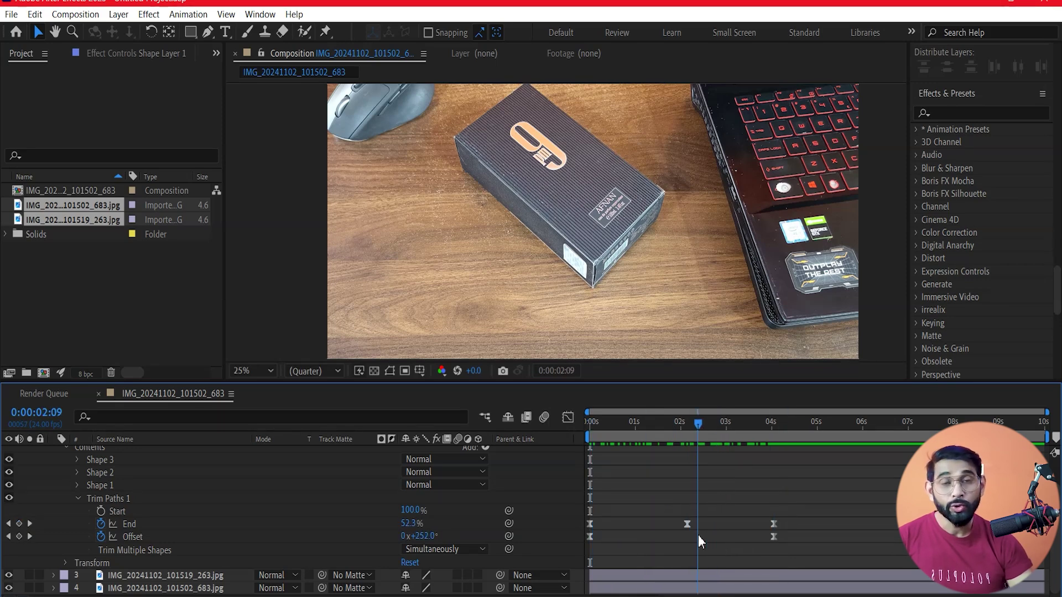
left_click(390, 370)
scroll(150, 533, "up", 2)
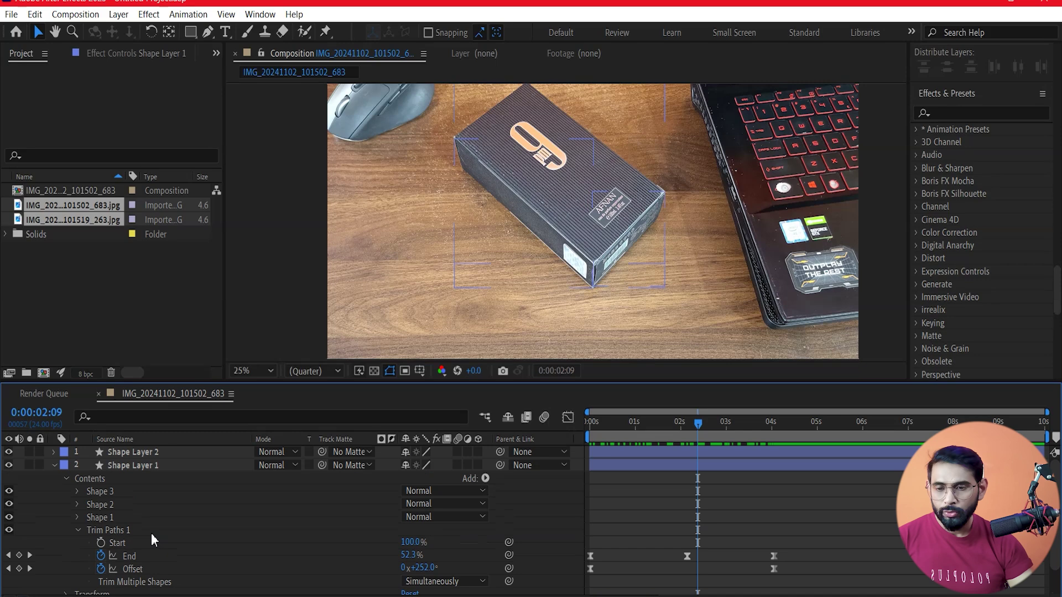
Select and copy all of Shape Layer 1's Trim Paths keyframes.
left_click(53, 466)
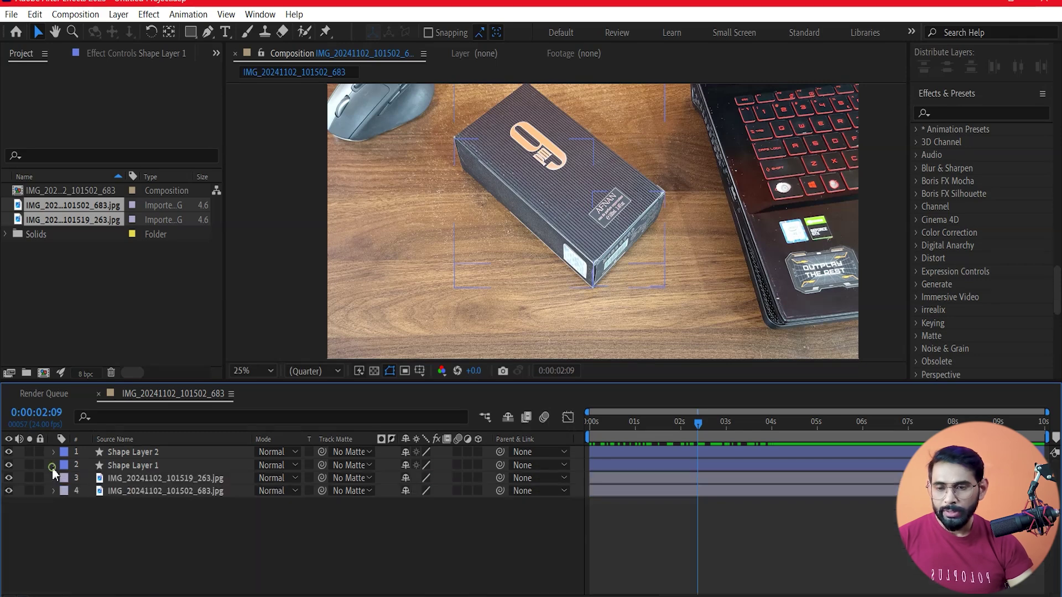
left_click(144, 463)
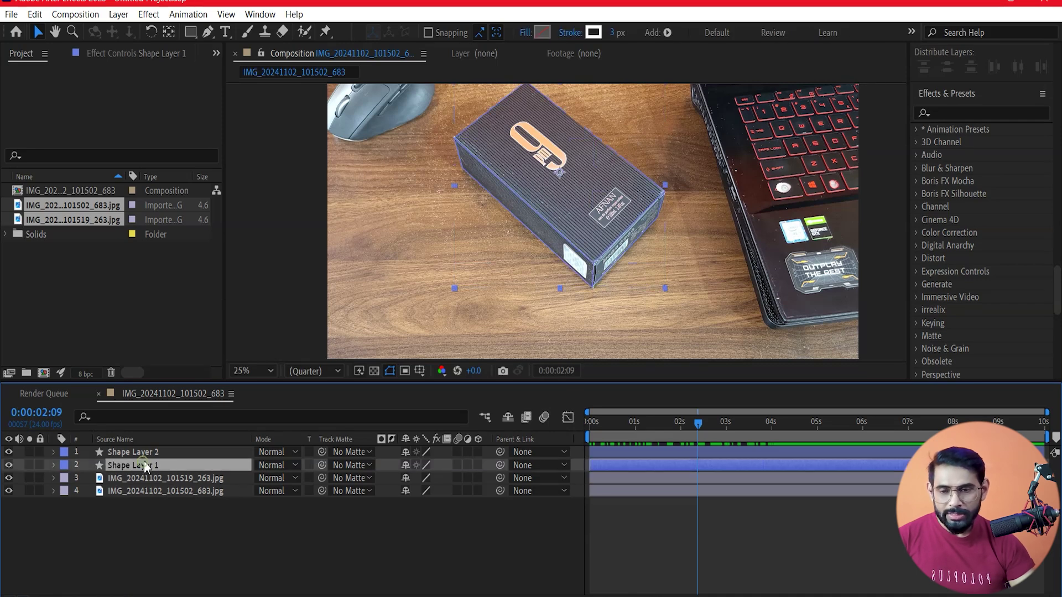
left_click(53, 466)
mouse_move(839, 524)
left_mouse_down()
mouse_move(716, 586)
mouse_move(586, 595)
left_mouse_up()
key("ctrl+c")
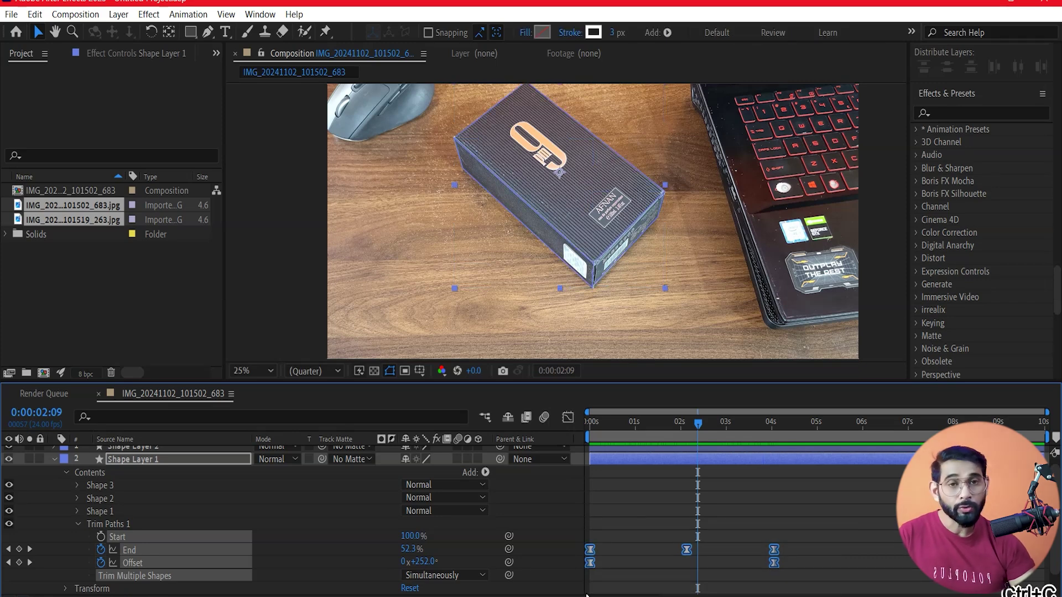
Paste the trim keyframes into Shape Layer 2 at time zero and scrub to preview.
scroll(115, 534, "up", 1)
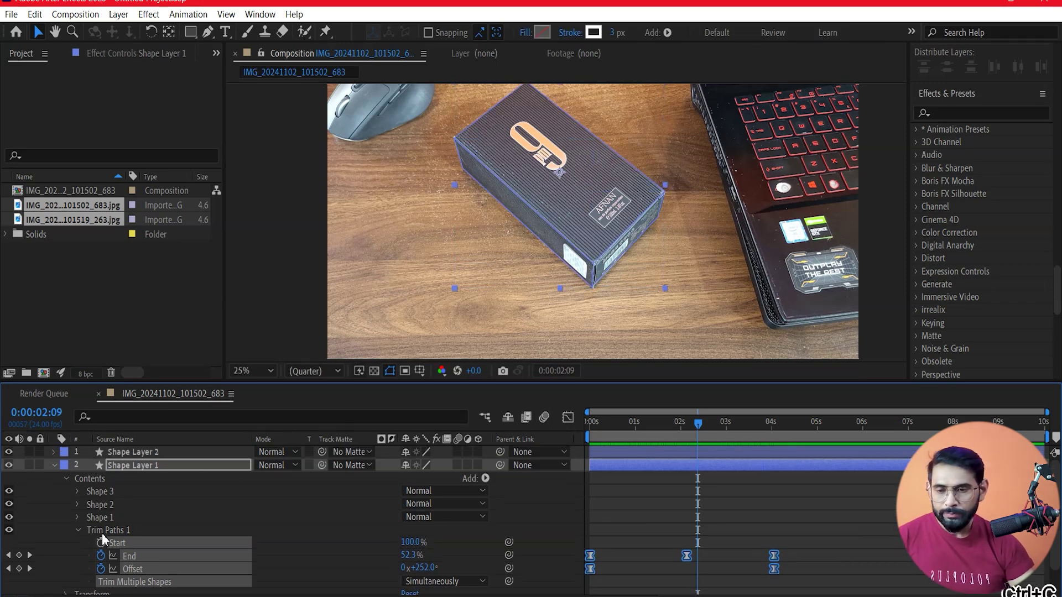
left_click(167, 451)
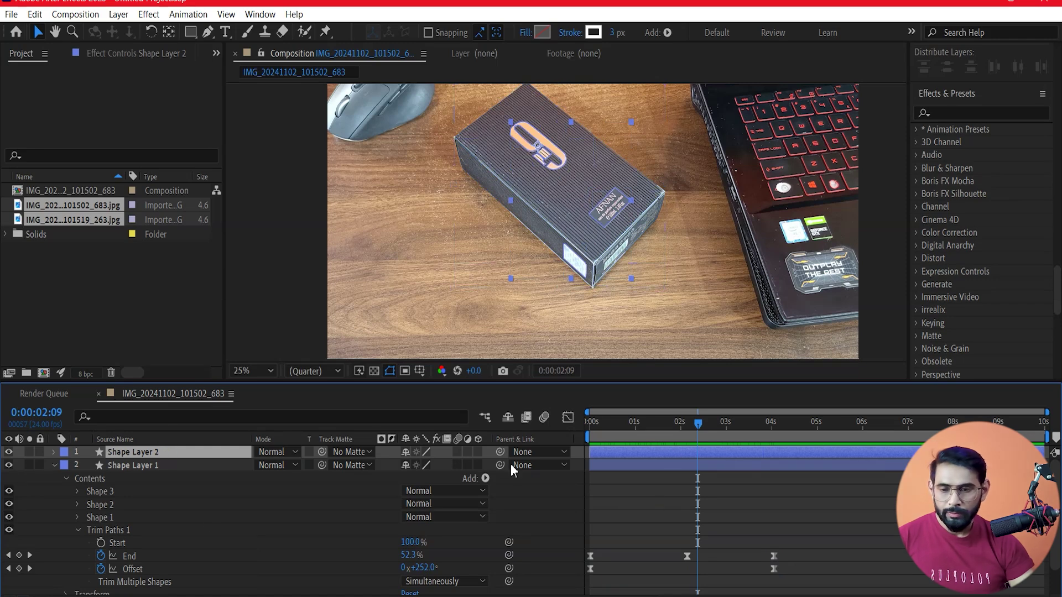
left_click(54, 466)
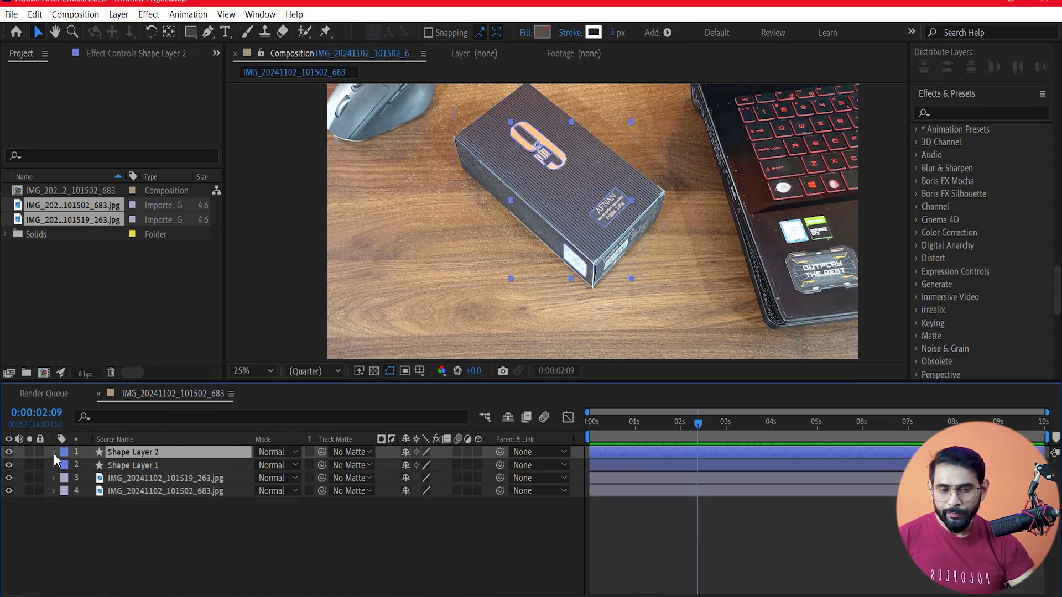
left_click(55, 452)
key("Home")
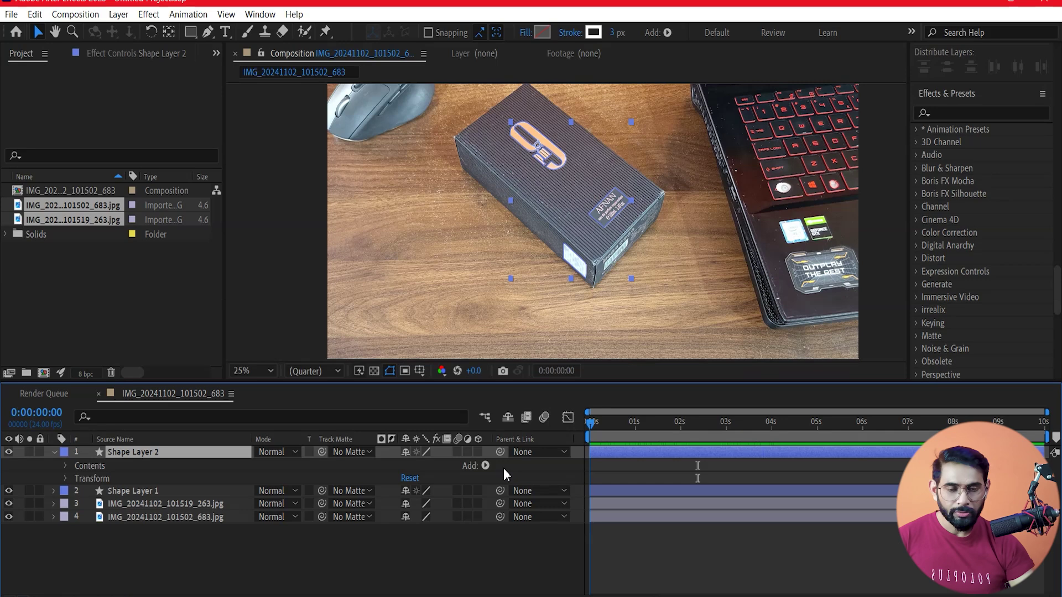
key("ctrl+v")
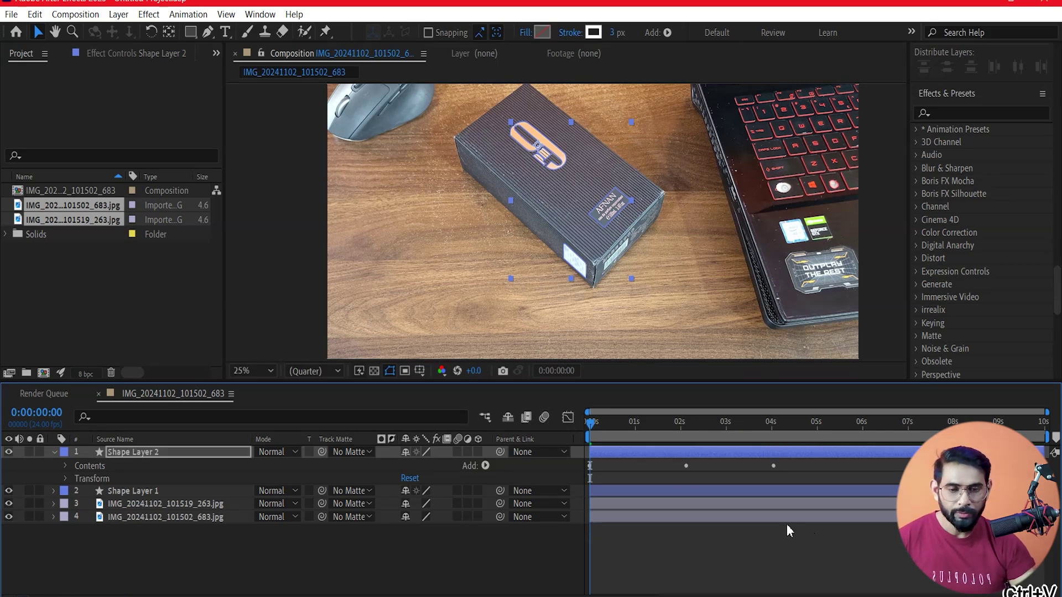
mouse_move(583, 443)
left_mouse_down()
mouse_move(713, 443)
mouse_move(694, 445)
left_mouse_up()
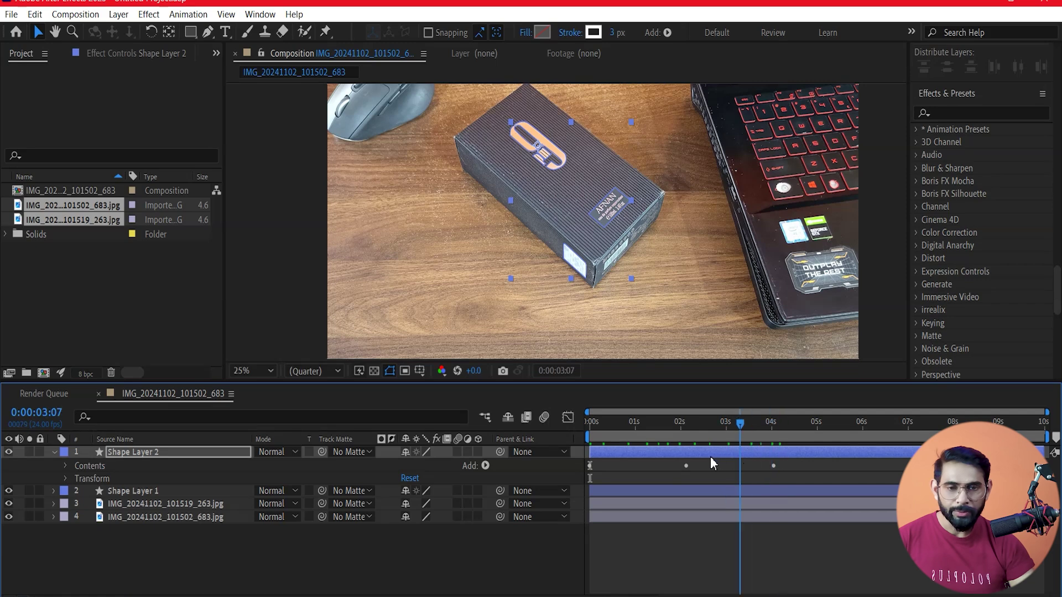
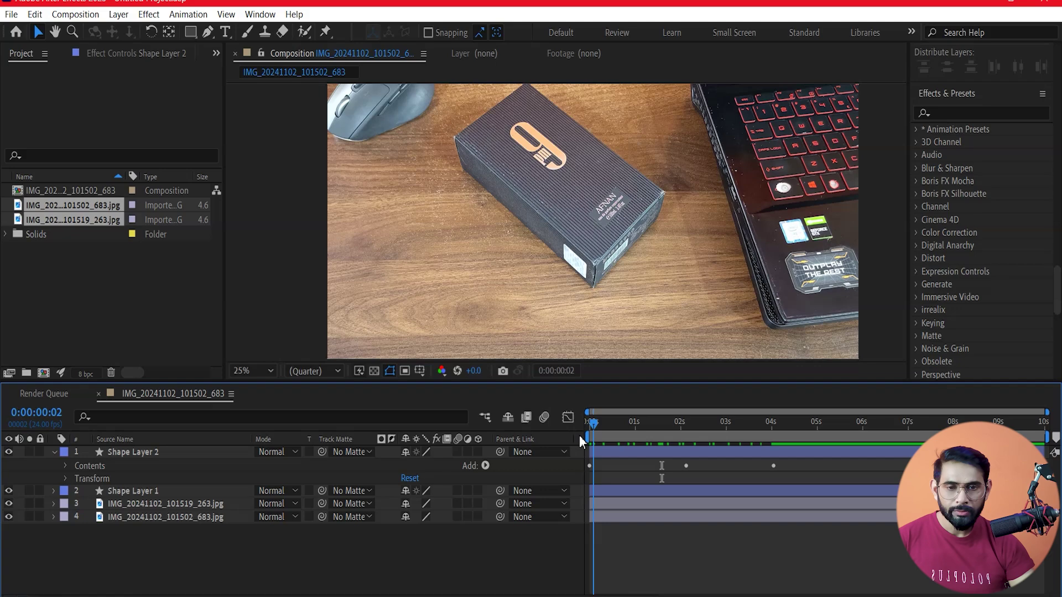
Zoom in on the box's 9 logo and preview the tracing animation from the start.
left_click_drag(657, 445, 683, 445)
scroll(609, 214, "up", 4)
mouse_move(475, 197)
left_mouse_down()
mouse_move(617, 329)
mouse_move(629, 356)
left_mouse_up()
left_click_drag(628, 273, 659, 309)
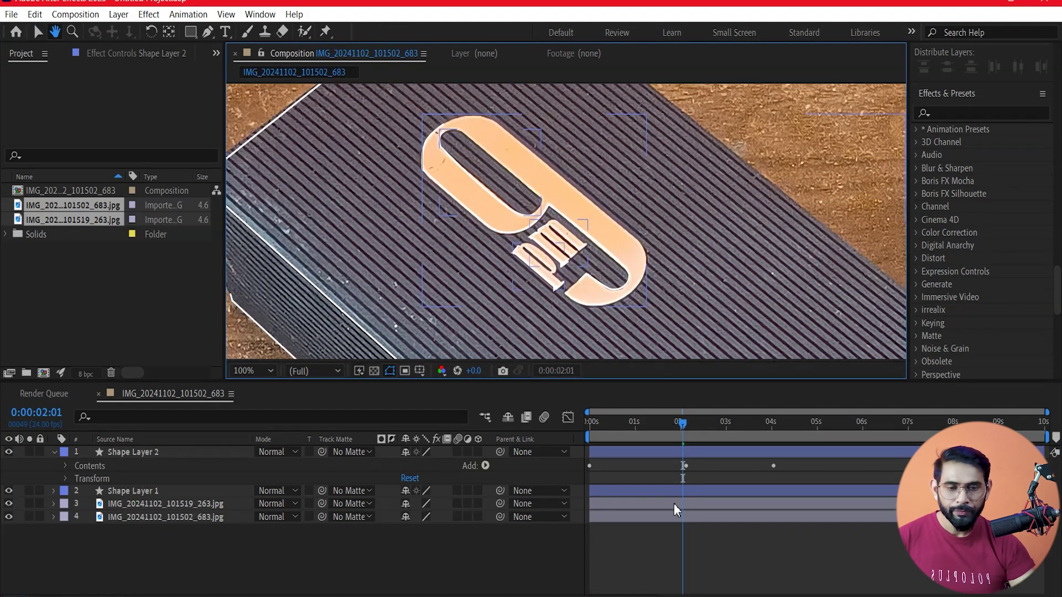
left_click_drag(690, 432, 596, 432)
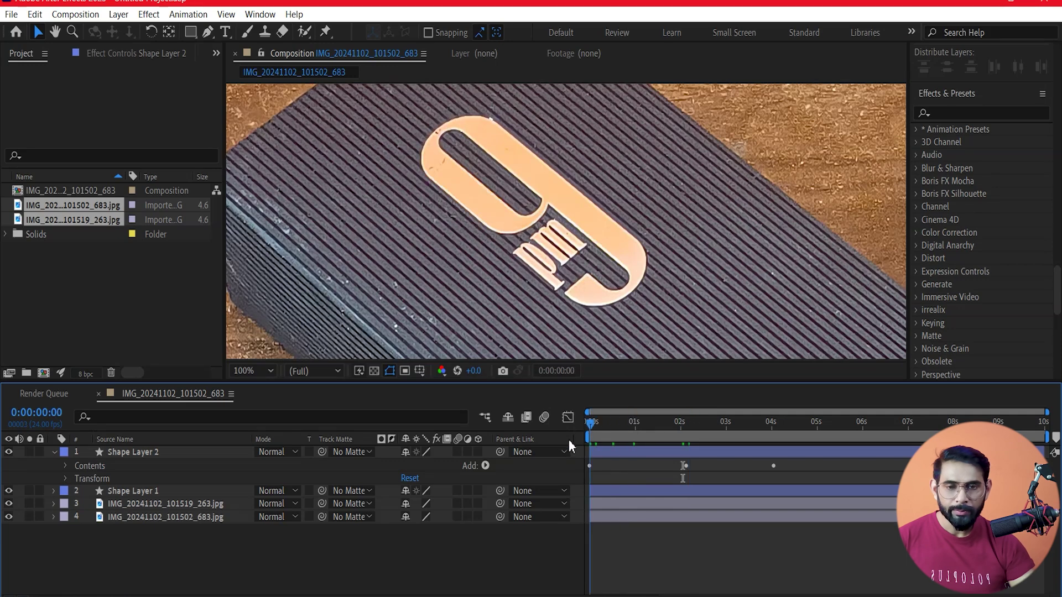
key("space")
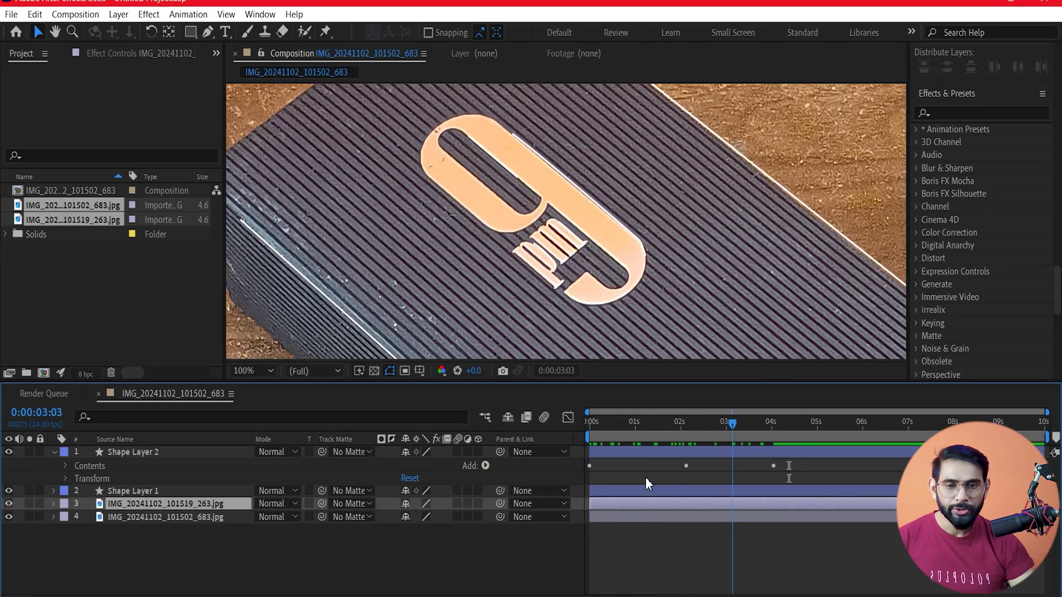
scroll(652, 312, "down", 2)
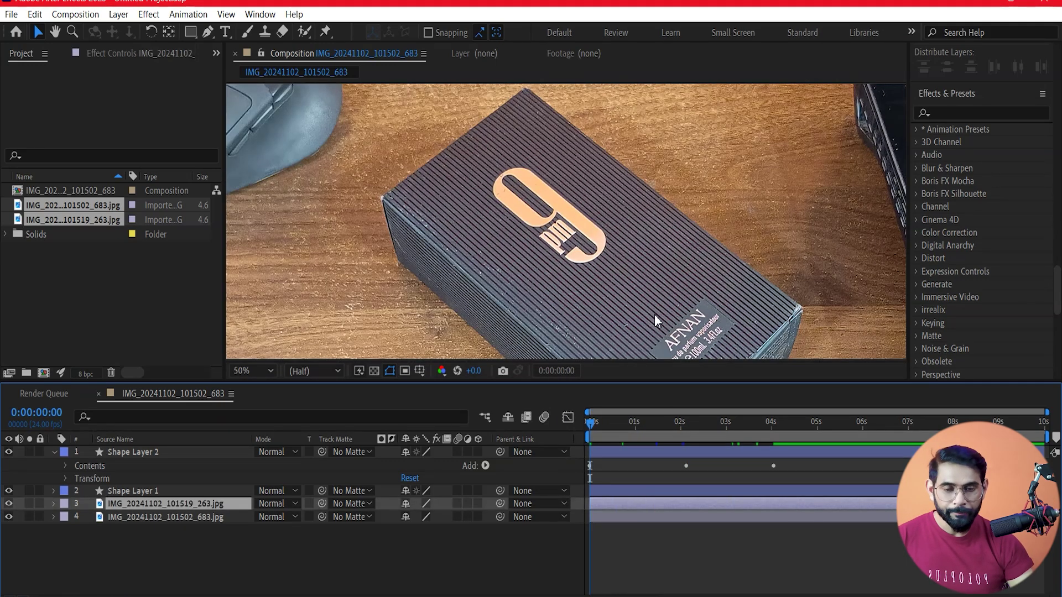
Search 'fill' and apply the Fill effect to Shape Layer 1 and Shape Layer 2.
left_click(54, 453)
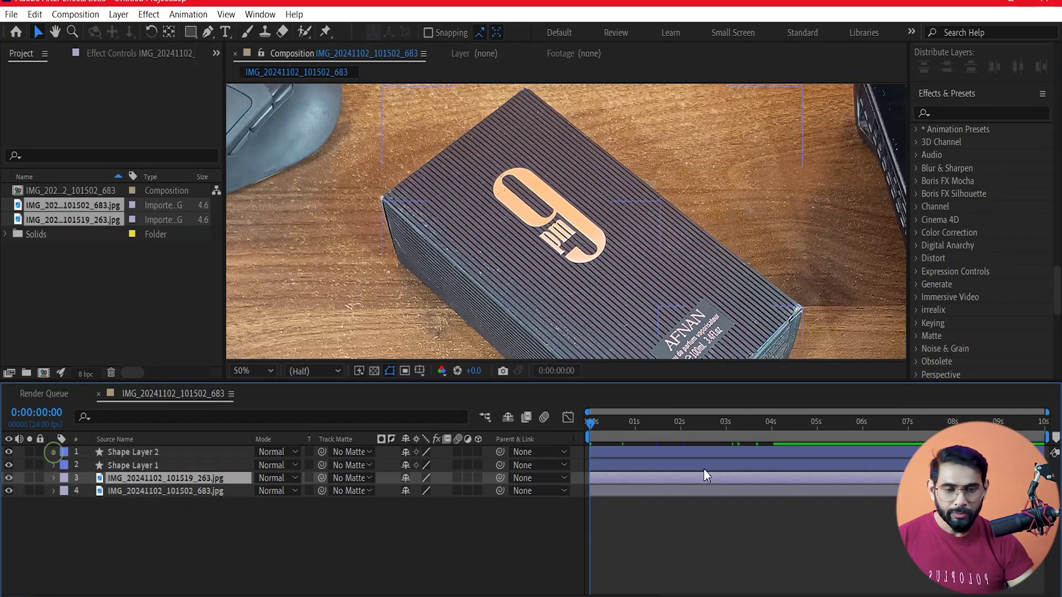
left_click(708, 466)
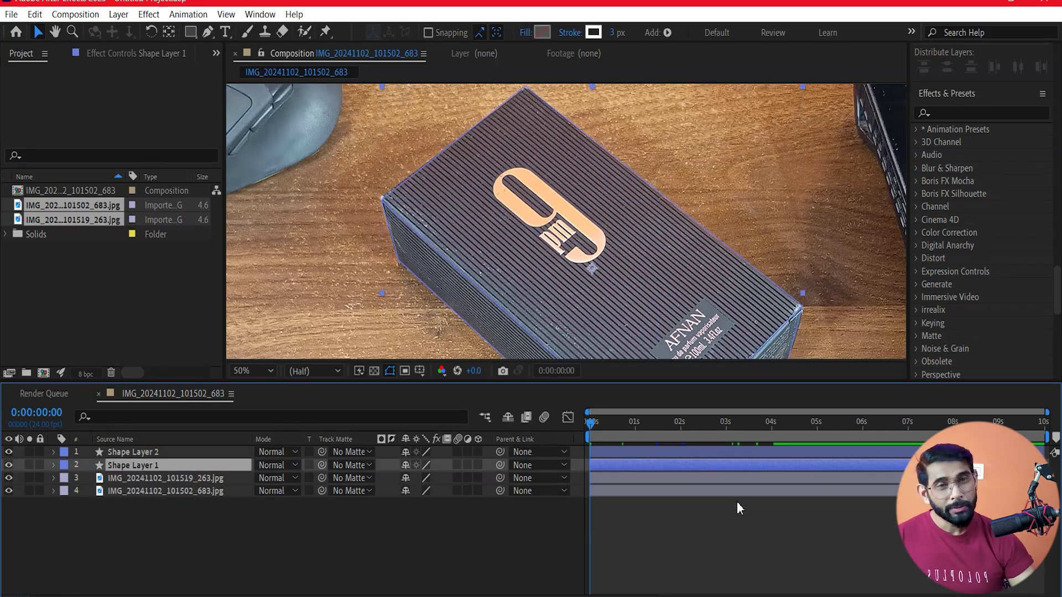
left_click(996, 111)
type("fill")
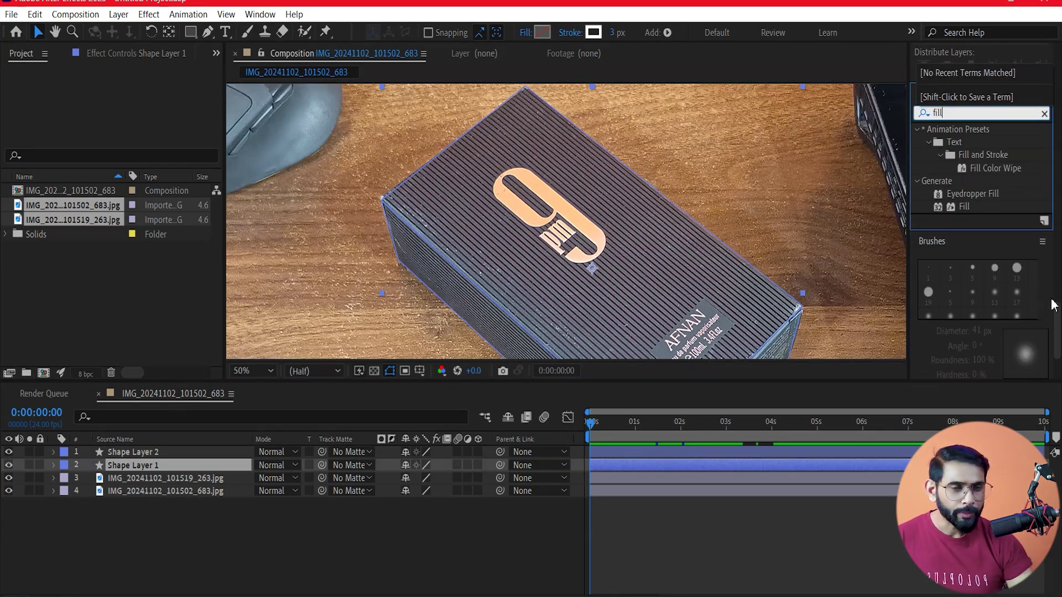
left_click_drag(950, 207, 145, 465)
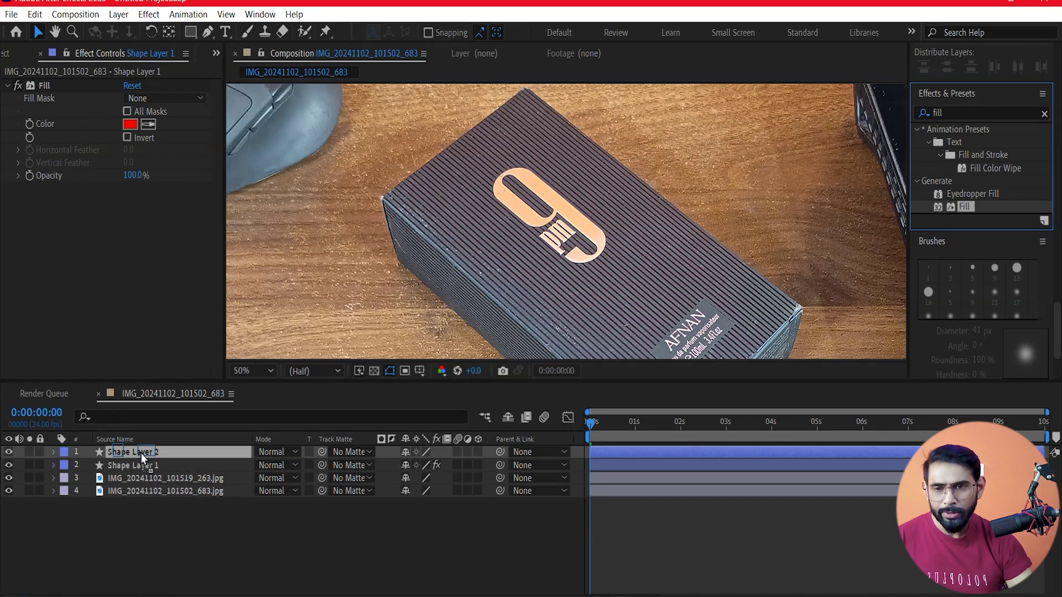
left_click_drag(960, 209, 140, 453)
Deselect the layers and scrub the timeline to check the red outlines.
left_click(725, 561)
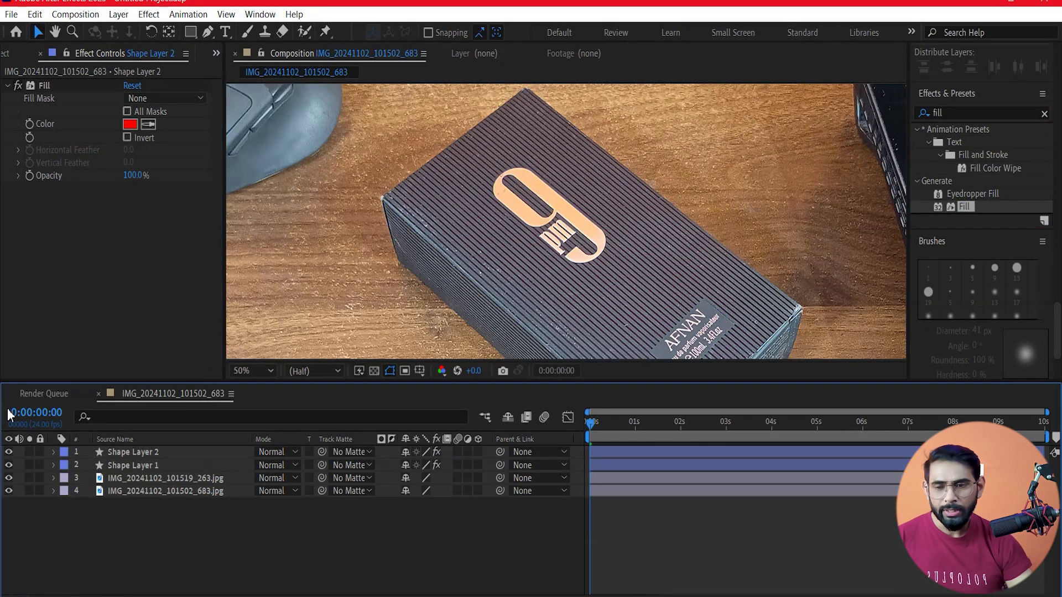
left_click(144, 465)
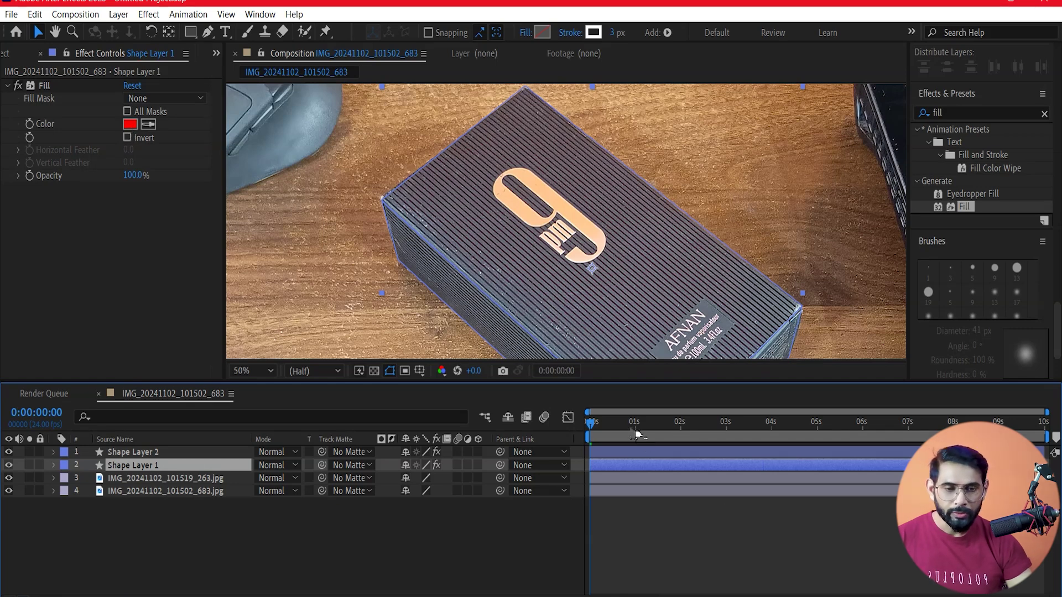
left_click(811, 540)
left_click_drag(665, 425, 652, 443)
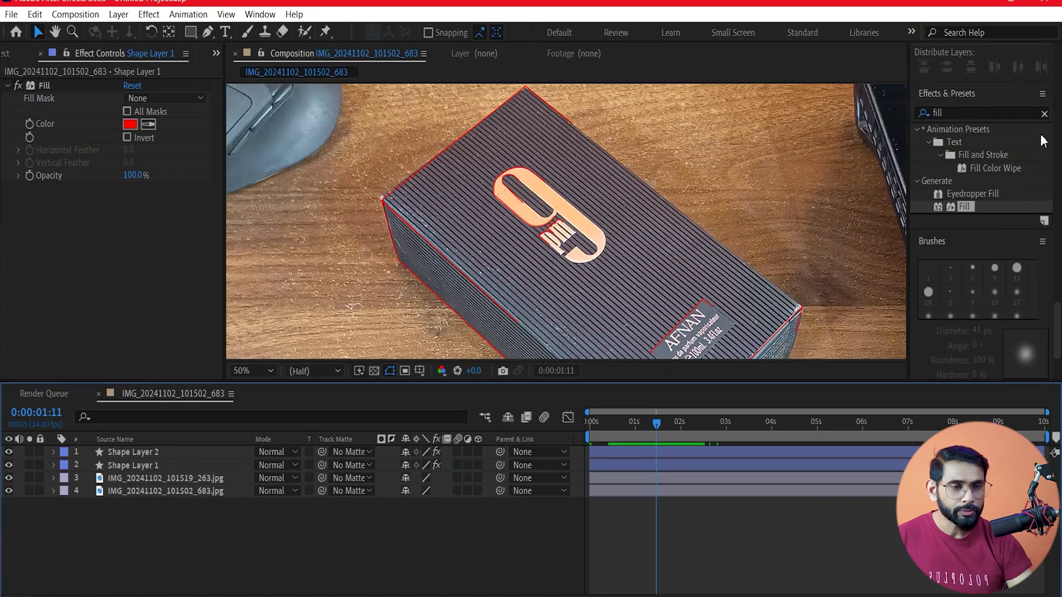
Search 'deep' and add Deep Glow to Shape Layers 1 and 2, then view the whole photo.
left_click(1044, 114)
left_click(987, 113)
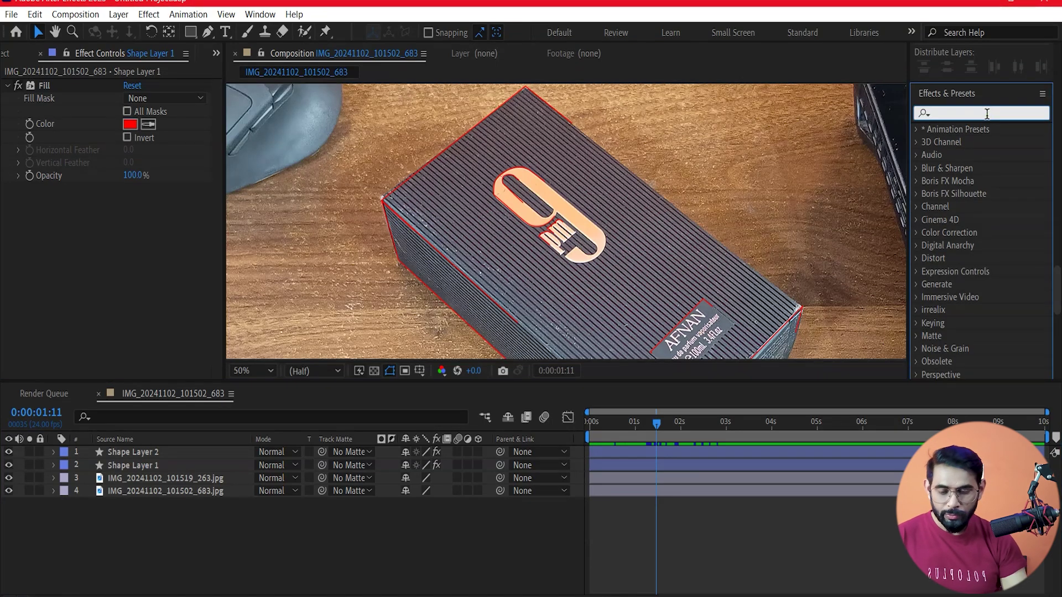
type("deep")
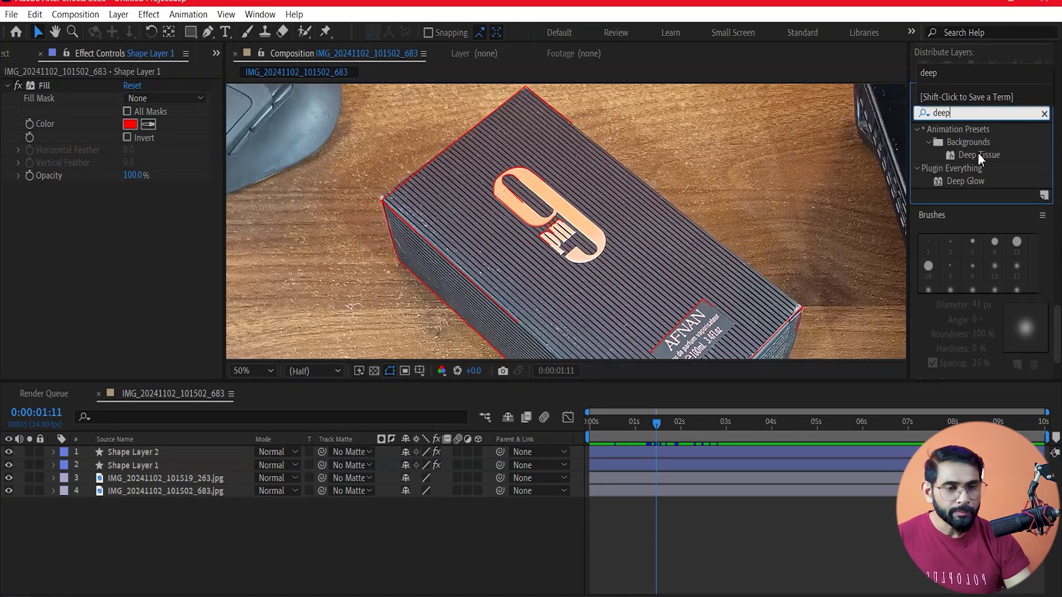
mouse_move(957, 182)
left_mouse_down()
mouse_move(124, 474)
mouse_move(128, 464)
left_mouse_up()
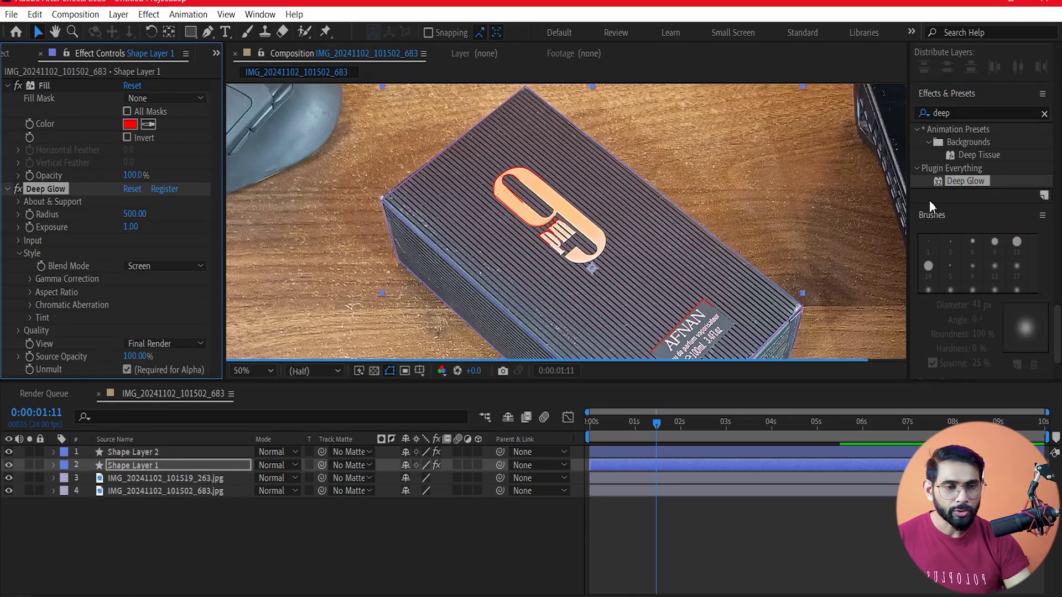
left_click(145, 452)
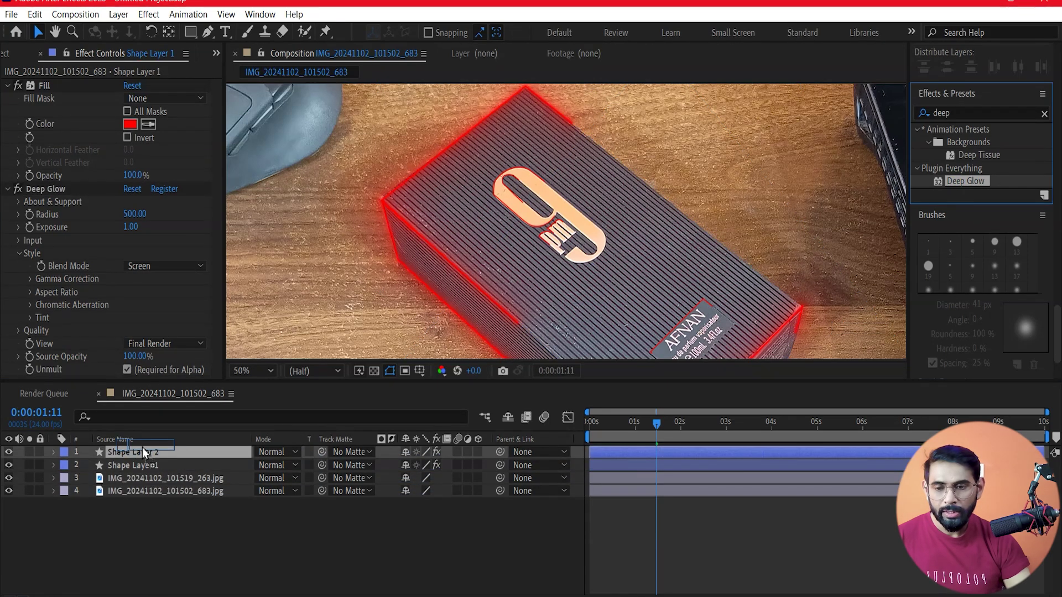
left_click_drag(148, 455, 148, 455)
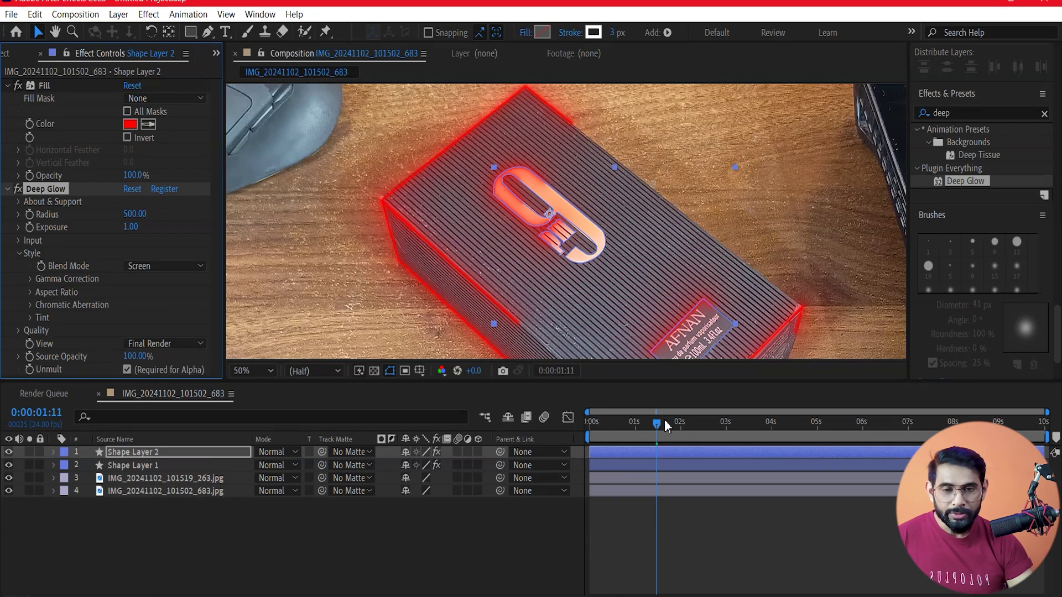
mouse_move(660, 422)
left_mouse_down()
mouse_move(584, 430)
mouse_move(666, 442)
left_mouse_up()
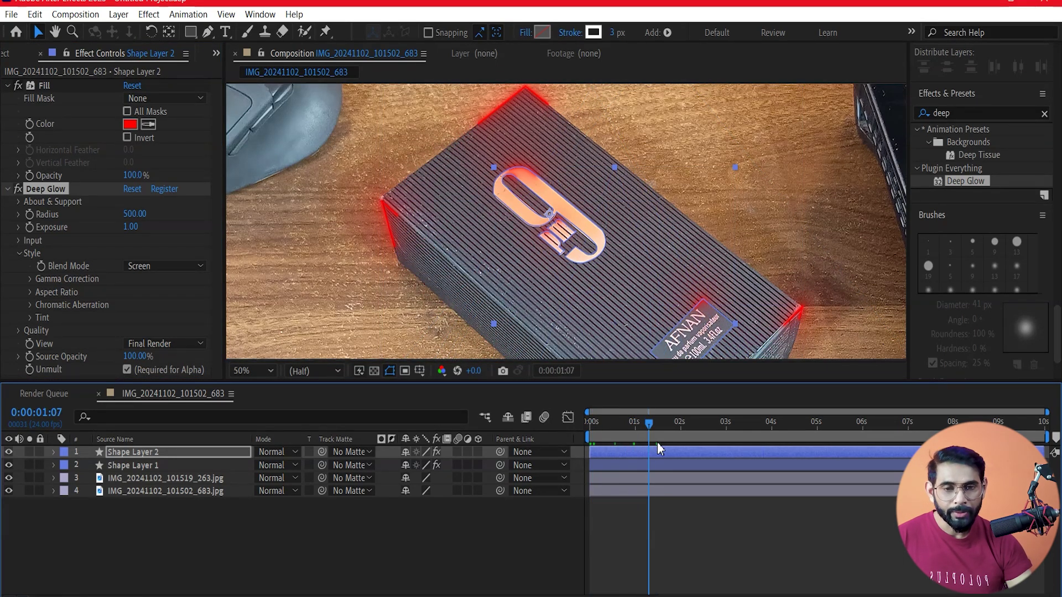
key("comma")
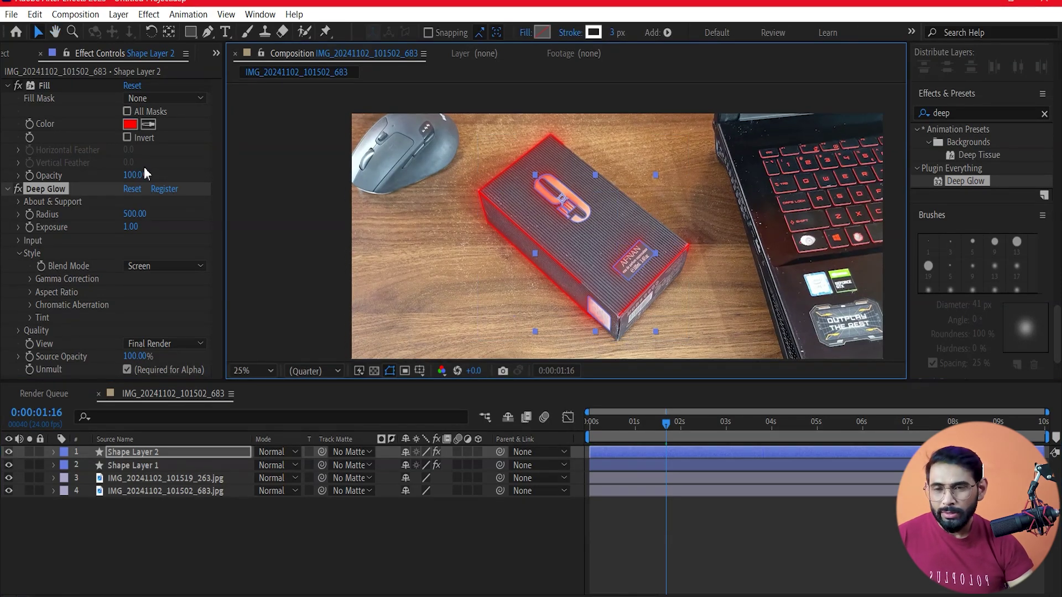
Change the Fill colour of Shape Layer 2 and Shape Layer 1 to white (FFFFFF).
left_click(130, 123)
left_click_drag(217, 174, 113, 119)
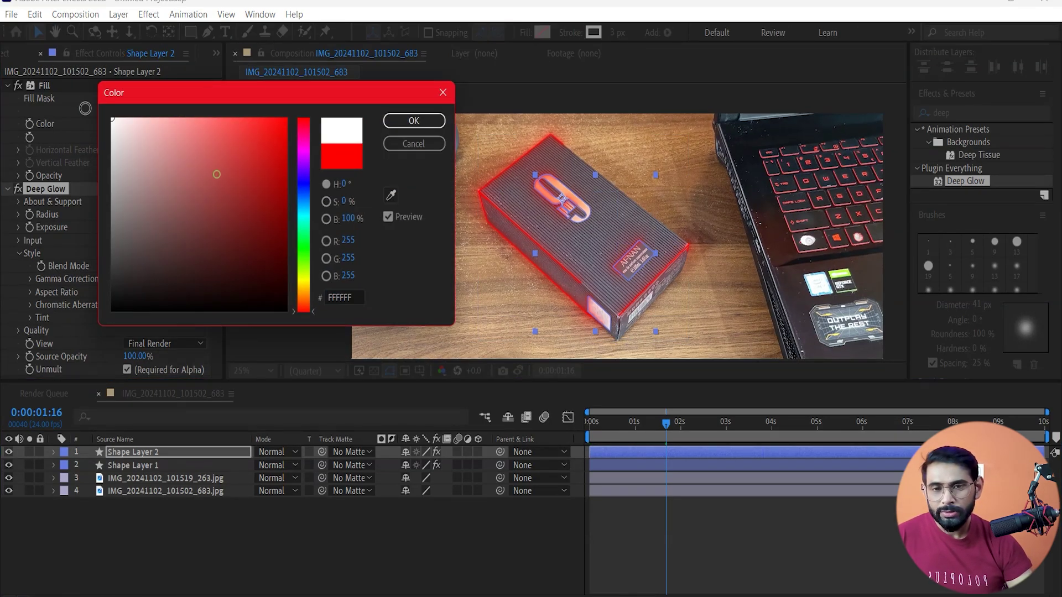
left_click(413, 123)
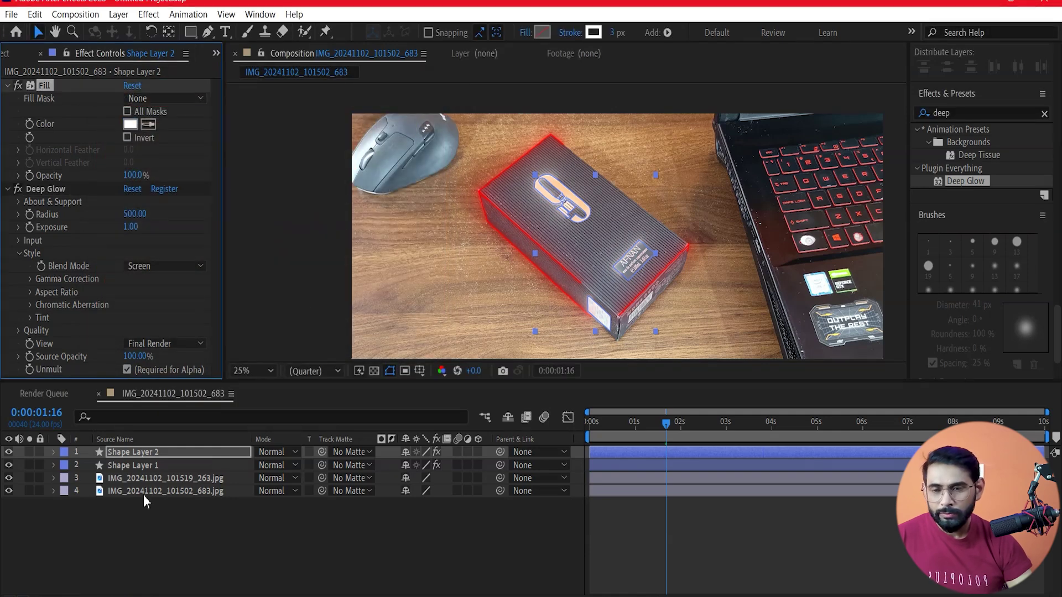
left_click(141, 465)
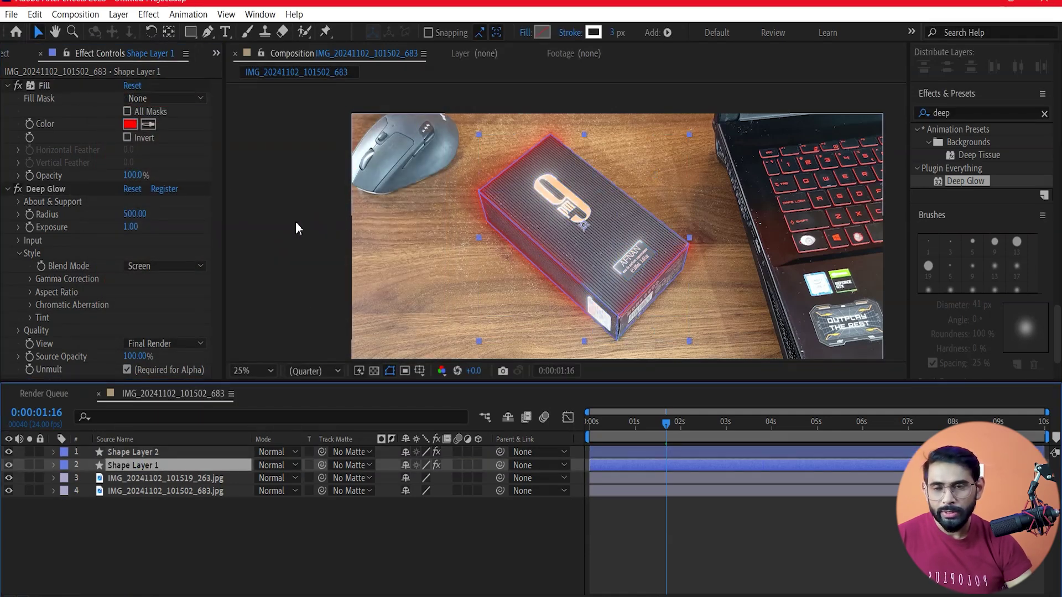
left_click(130, 124)
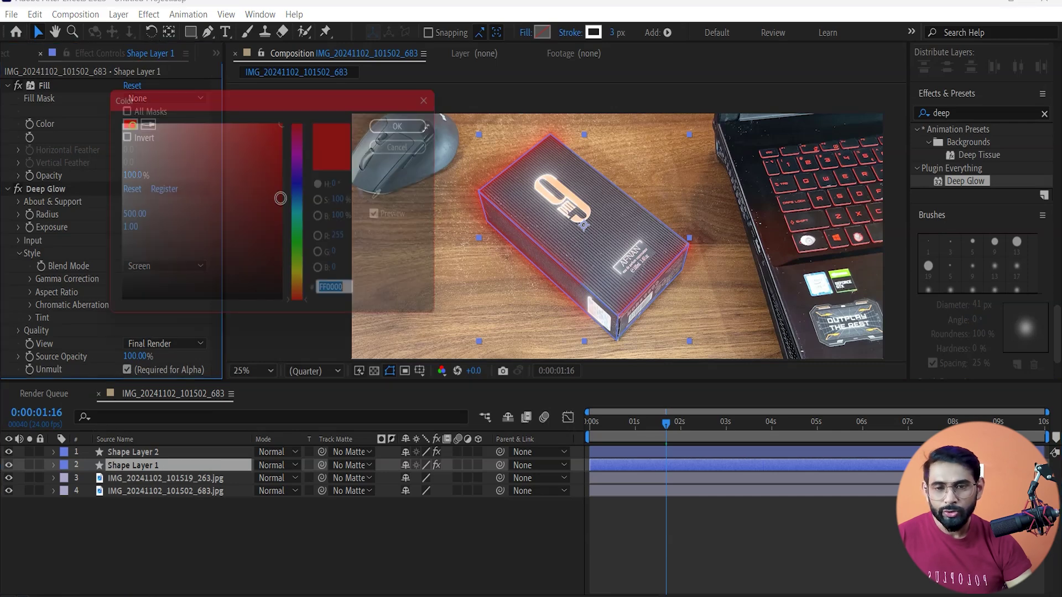
type("ffffff")
left_click(436, 127)
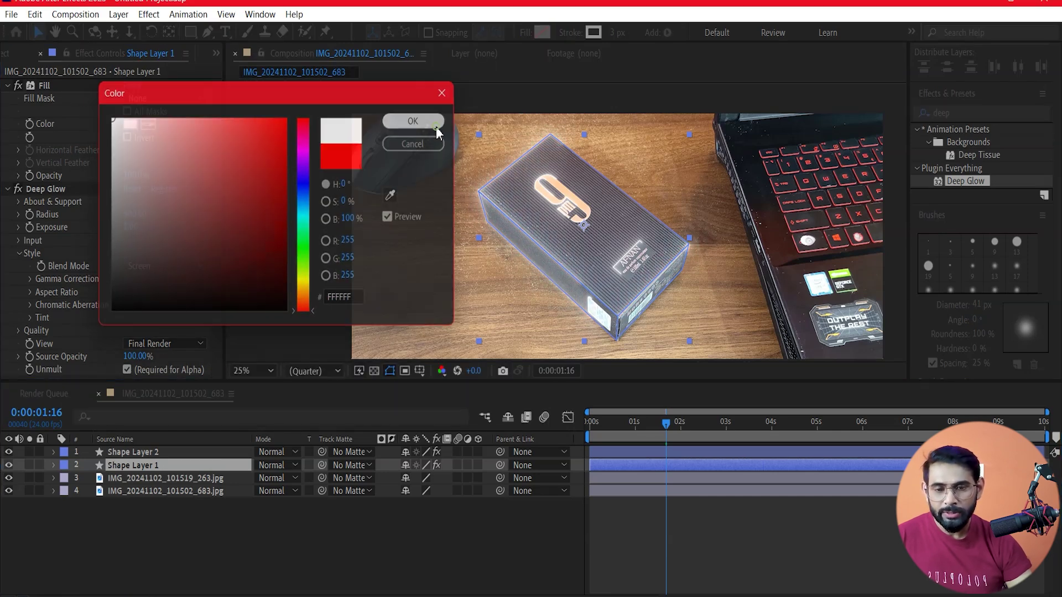
Preview the white glowing outline animation.
left_click(719, 533)
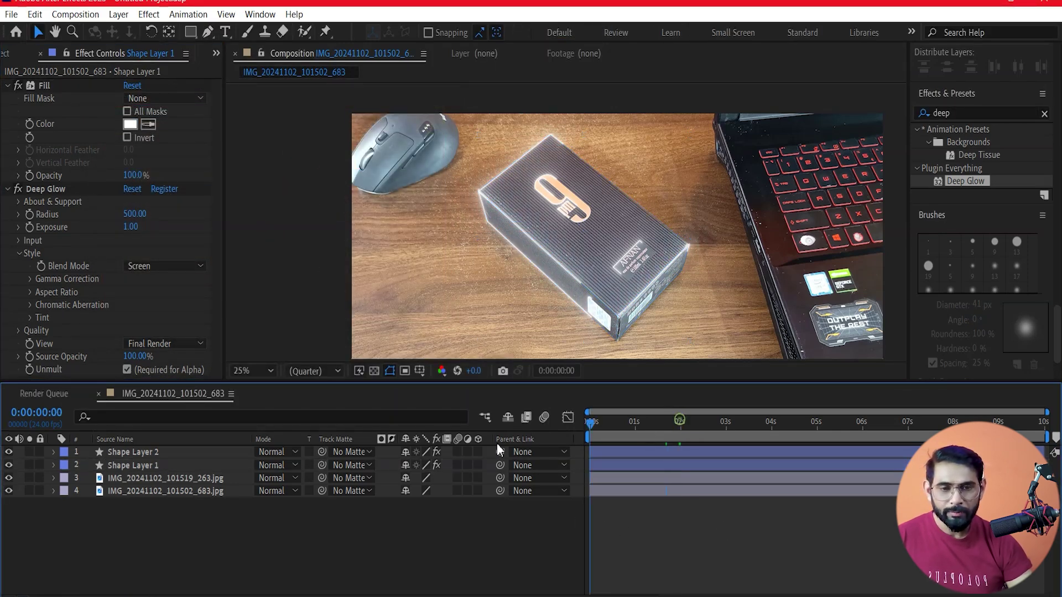
key("space")
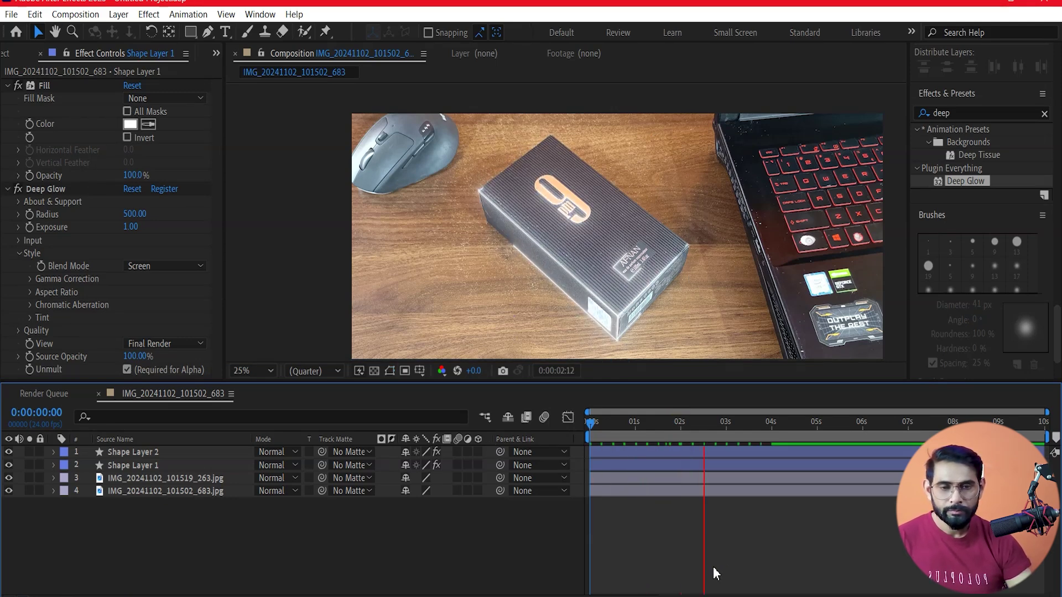
key("space")
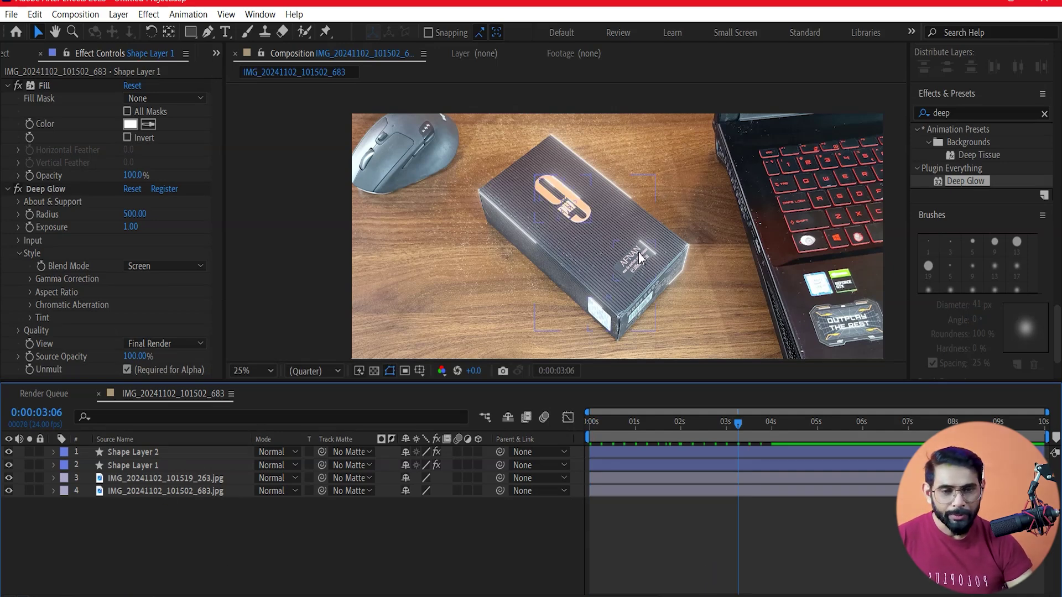
left_click(151, 455)
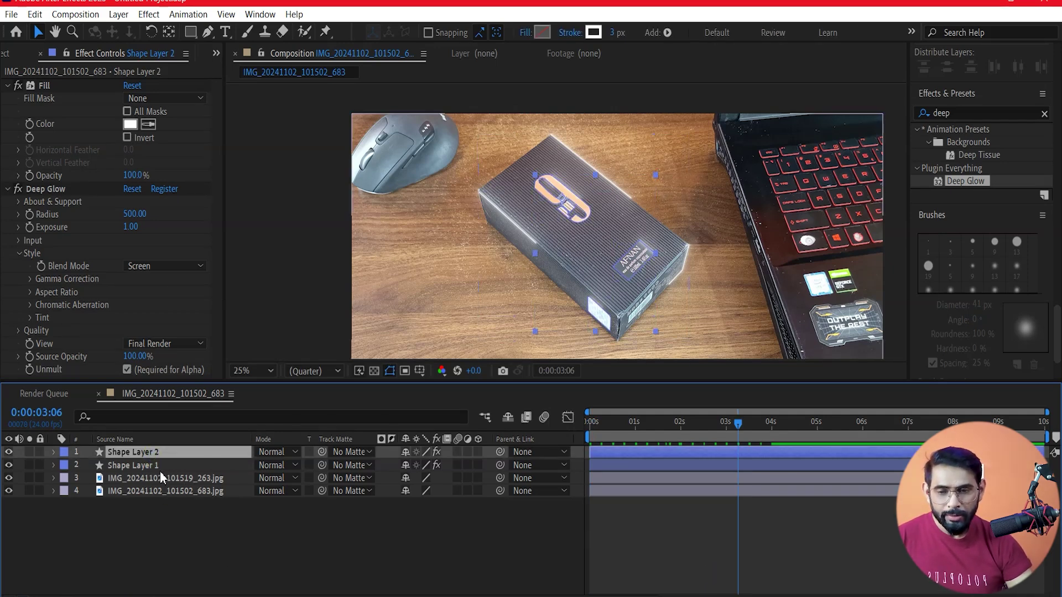
Trim Shape Layer 1 to start around 2 seconds and preview the animation.
left_click(162, 466)
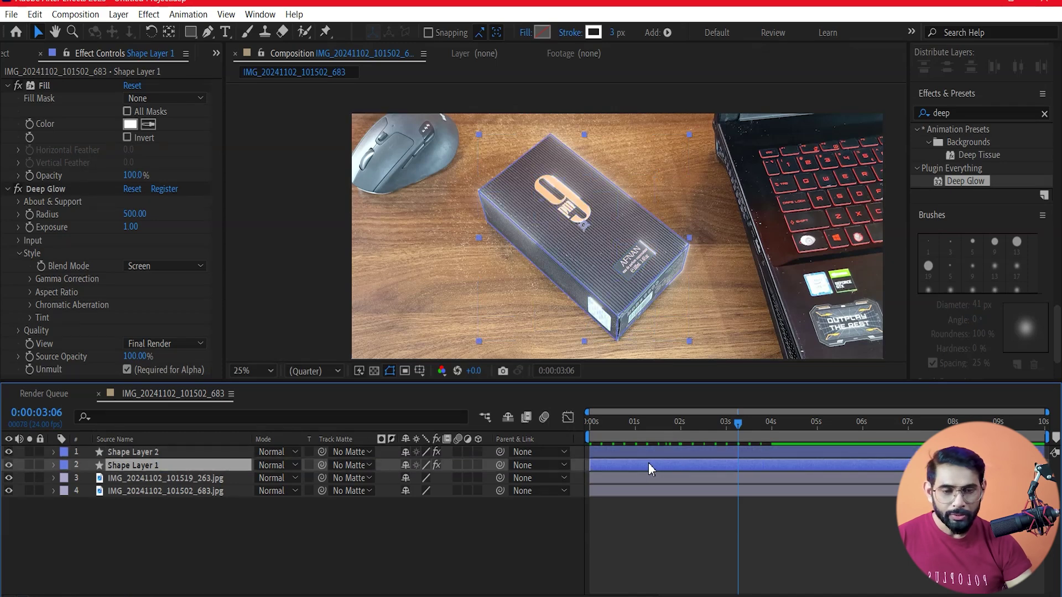
left_click_drag(590, 464, 680, 464)
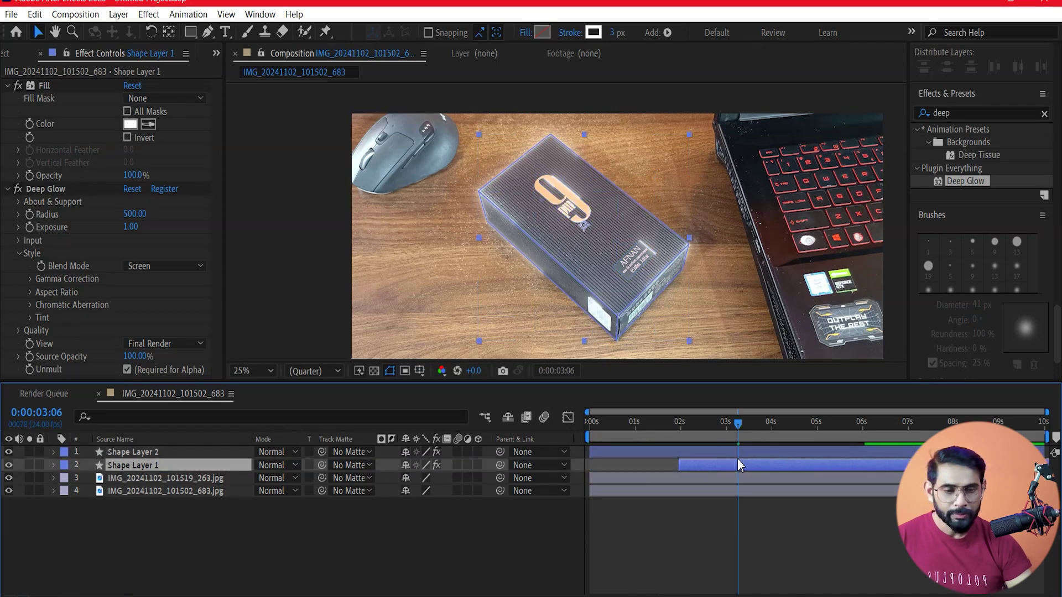
key("Home")
left_click(641, 551)
key("space")
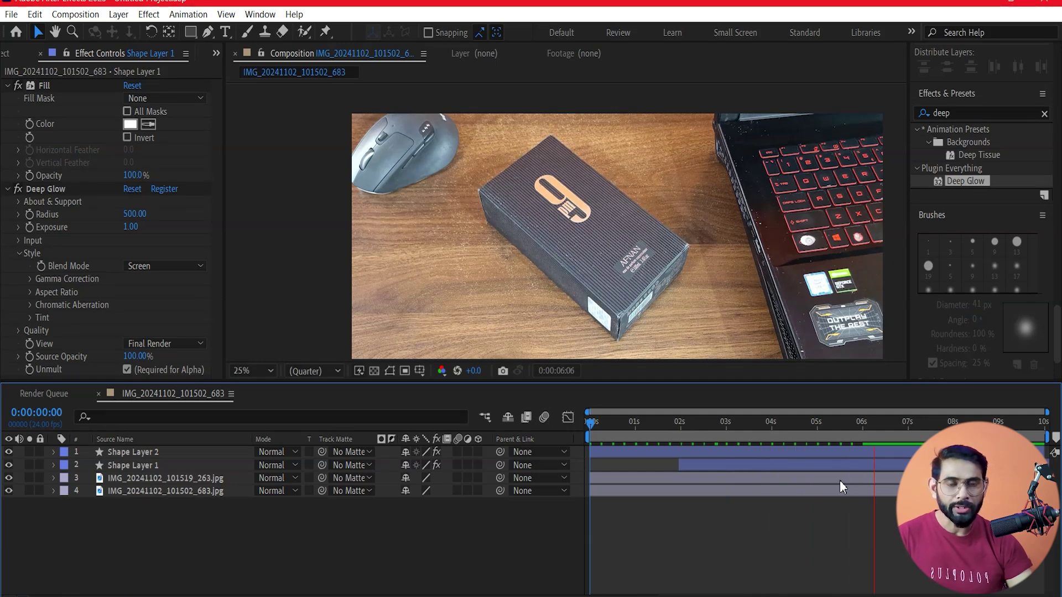
key("space")
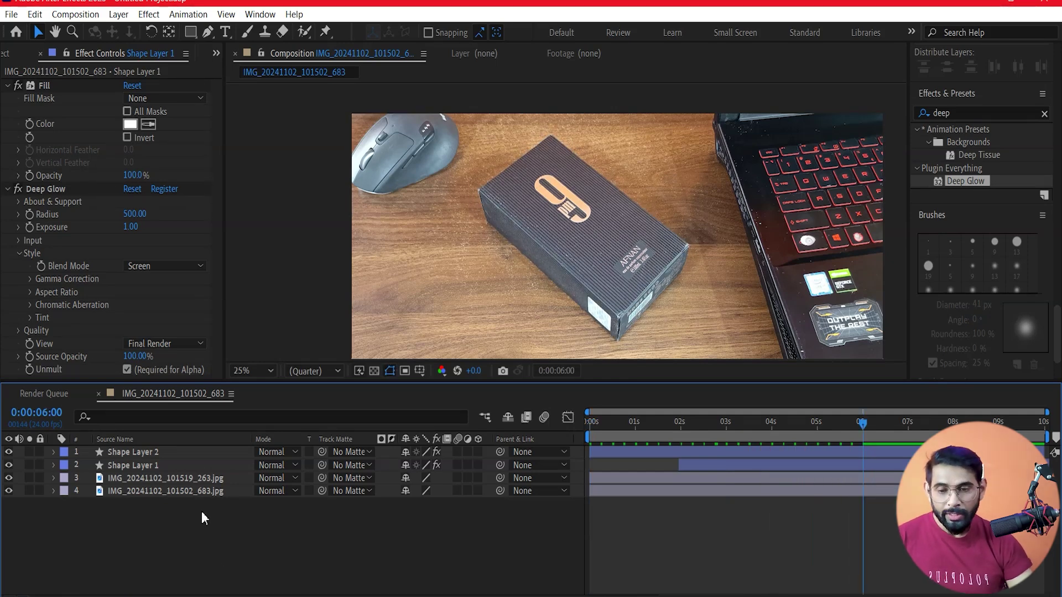
Shift the IMG_20241102_101519_263.jpg photo layer to start around 1.5 seconds.
left_click(188, 481)
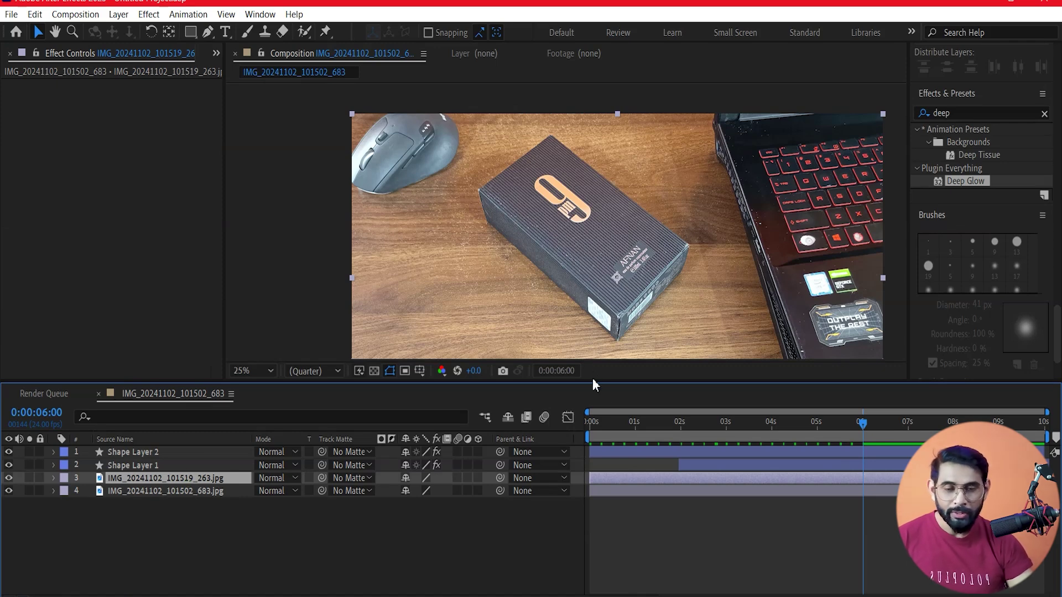
mouse_move(651, 478)
left_mouse_down()
mouse_move(738, 478)
mouse_move(716, 478)
left_mouse_up()
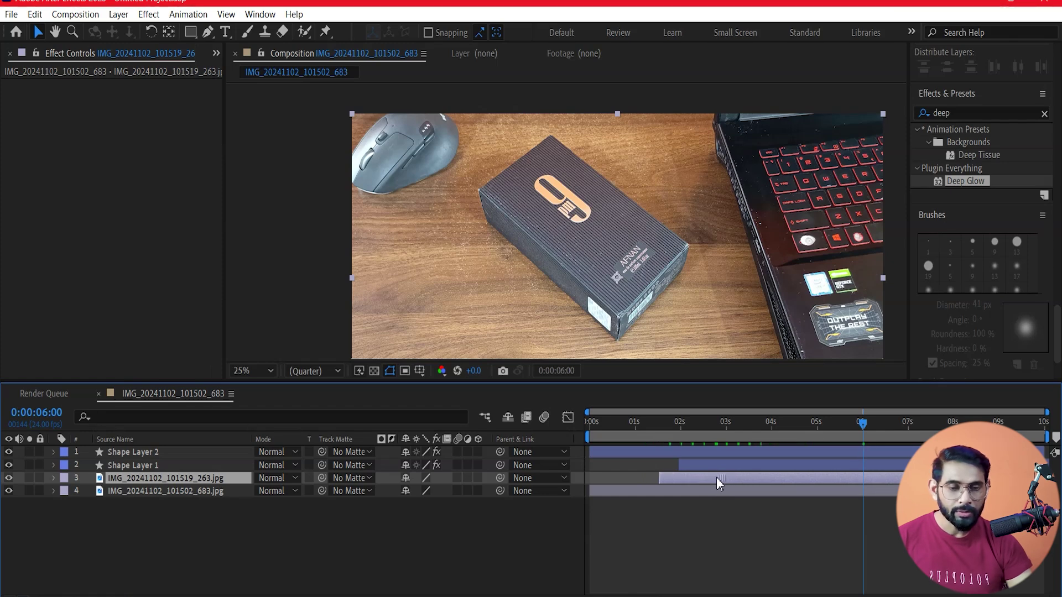
left_click_drag(717, 479, 742, 479)
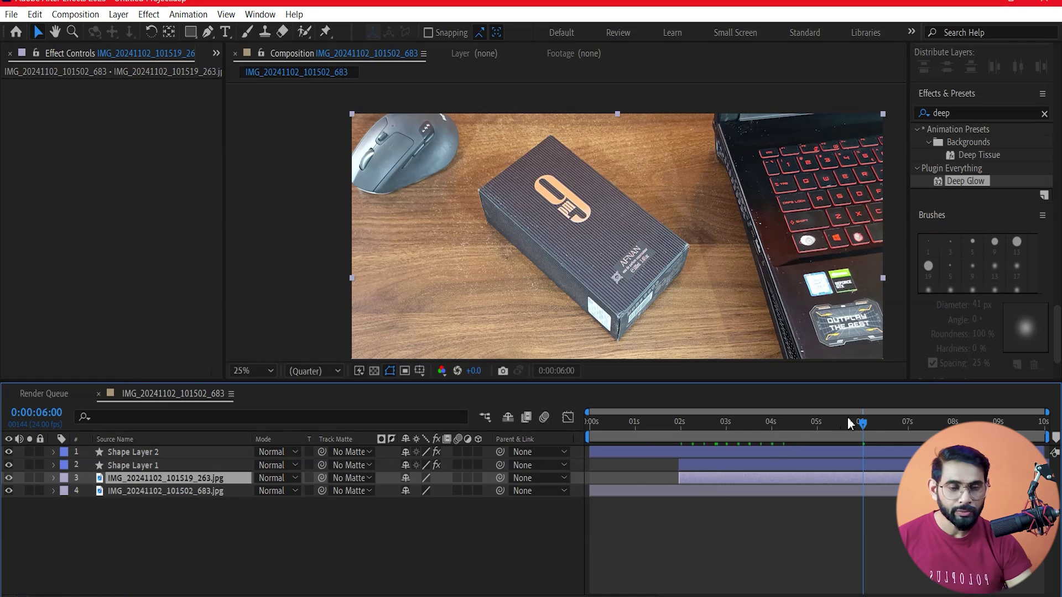
left_click_drag(860, 427, 808, 427)
left_click_drag(755, 479, 721, 484)
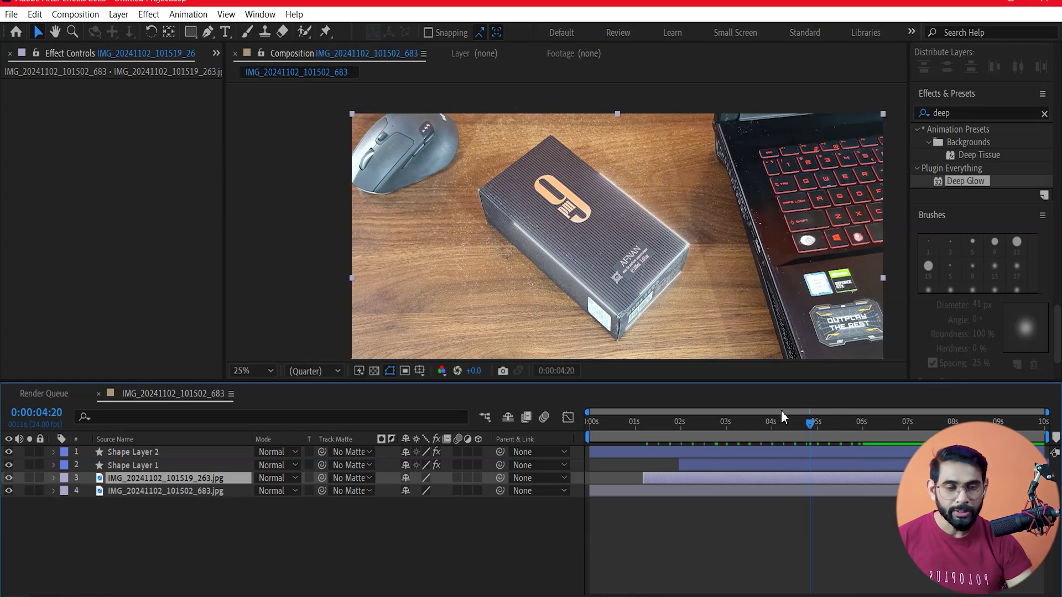
key("Home")
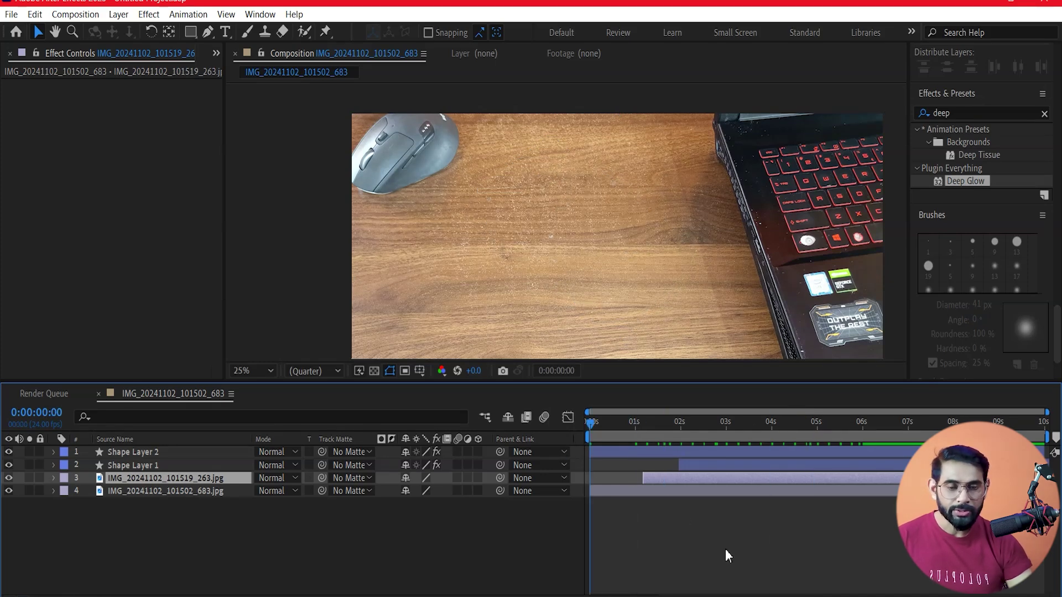
key("space")
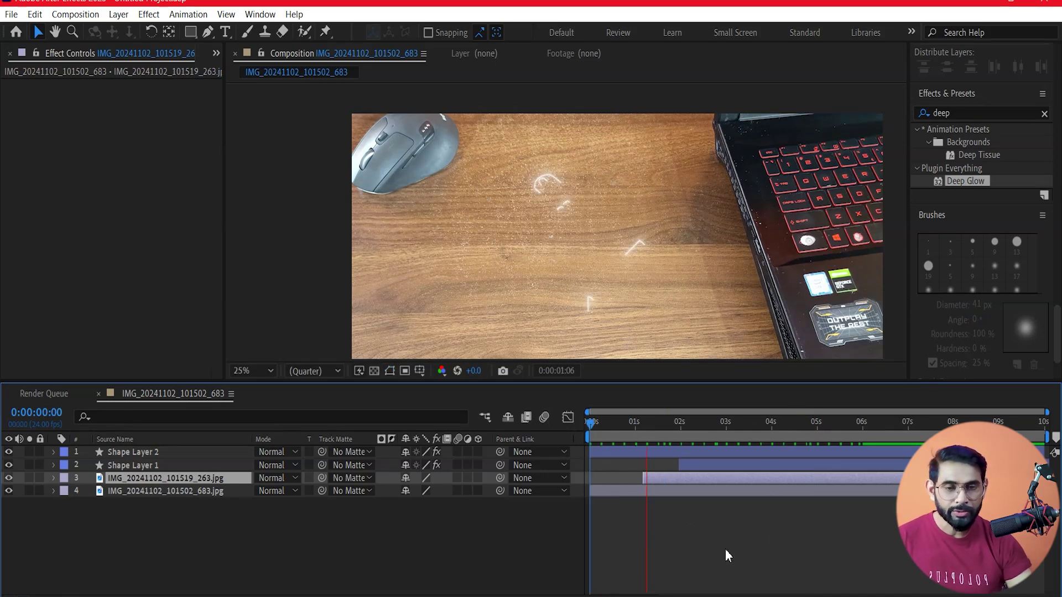
key("space")
left_click_drag(701, 473, 711, 475)
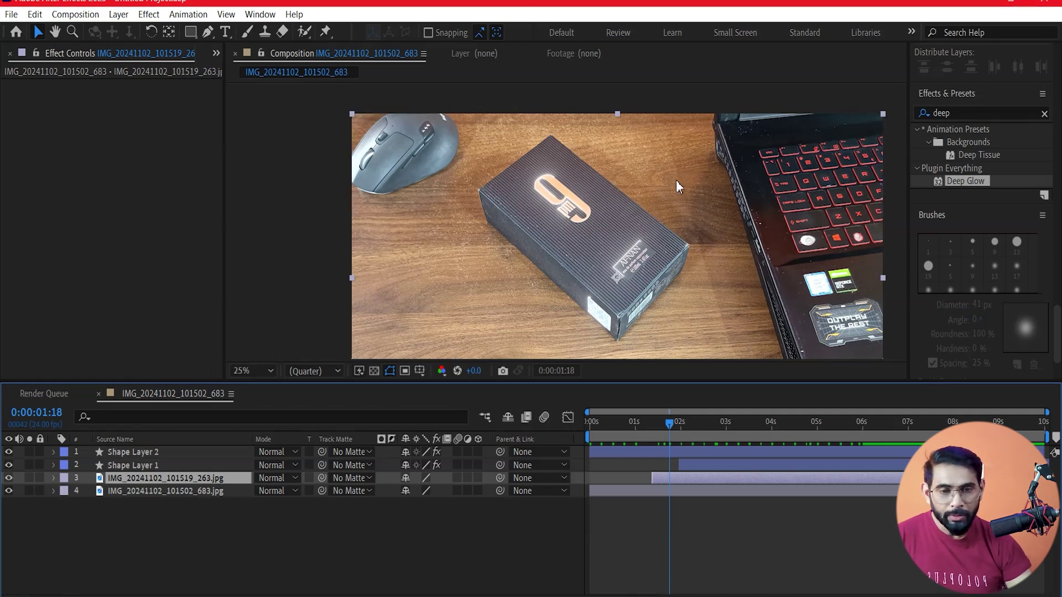
left_click(52, 480)
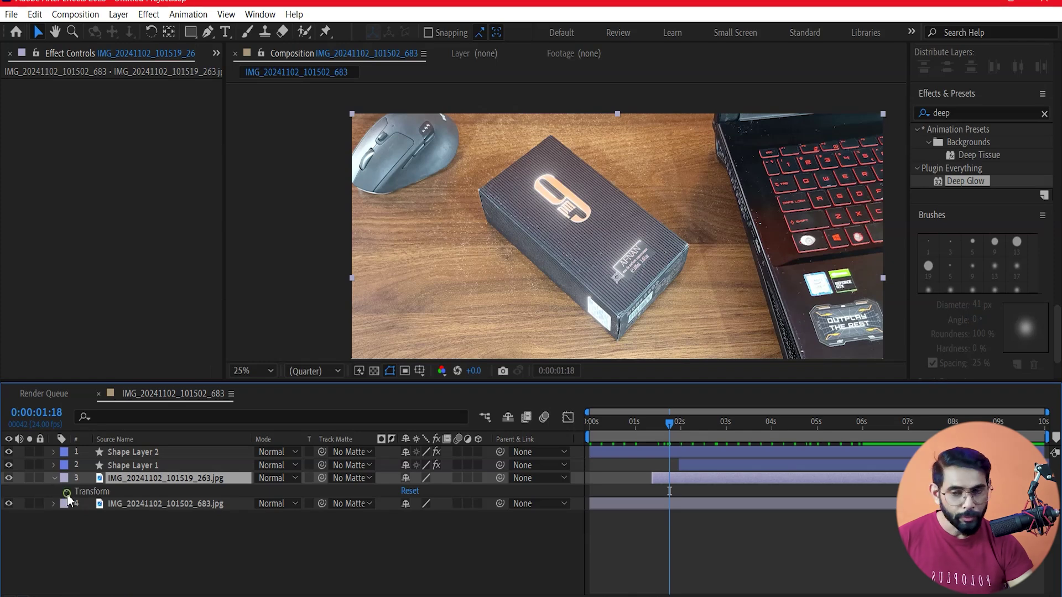
Keyframe the photo's Opacity at 100% at 0:00:03:10 and 0% at 0:00:01:10.
left_click(67, 492)
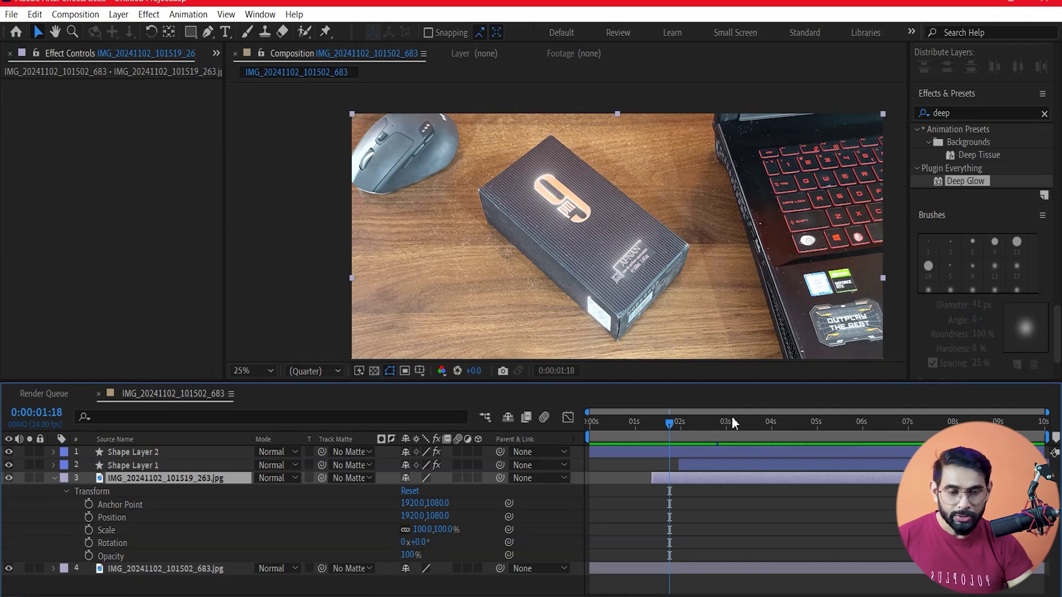
left_click(745, 430)
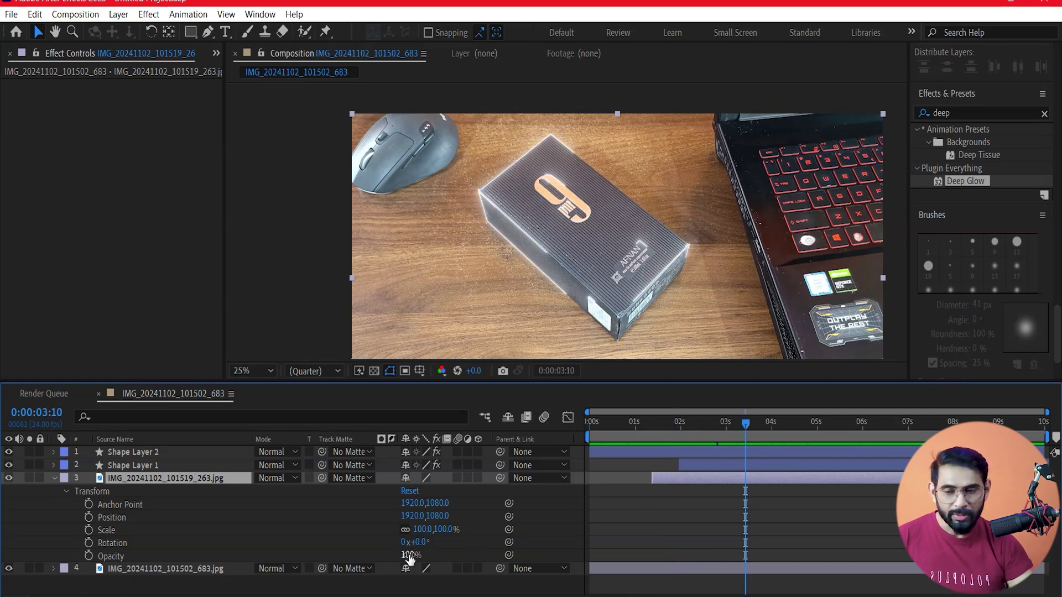
left_click(88, 557)
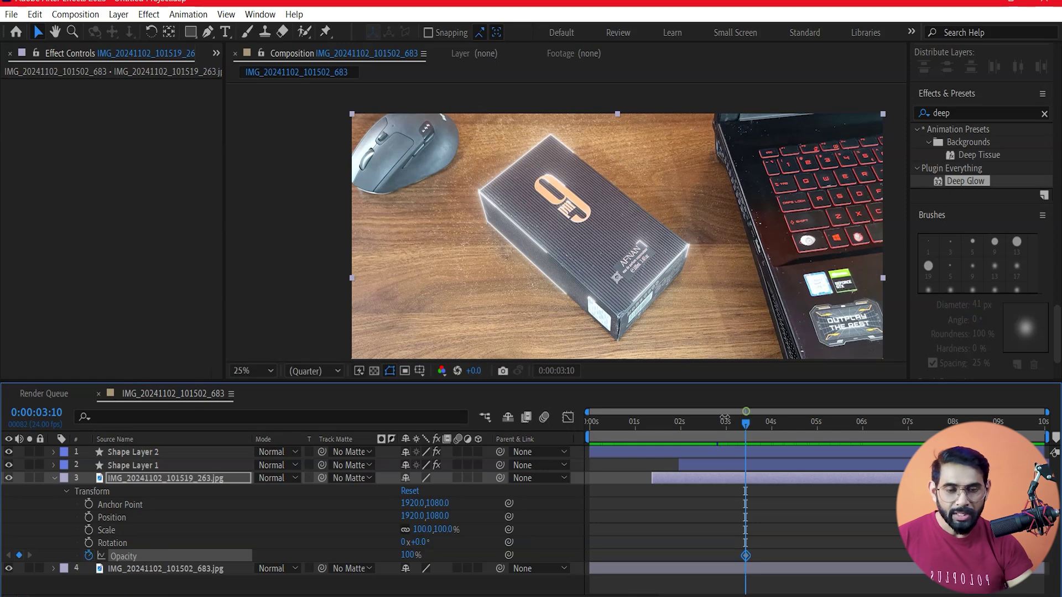
left_click(721, 426)
left_click_drag(722, 425, 656, 446)
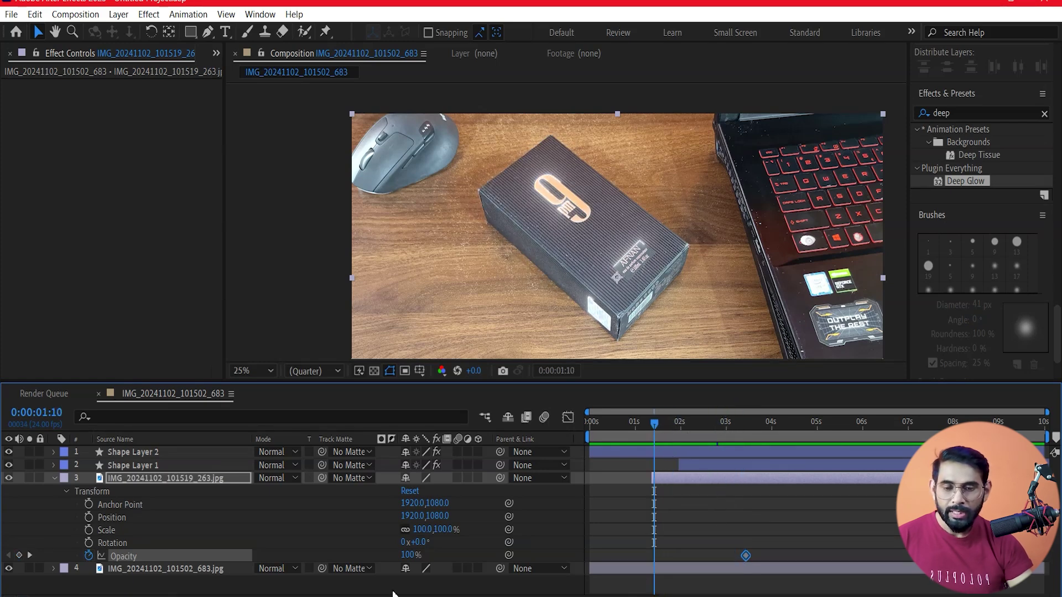
left_click(407, 555)
type("0")
key("Return")
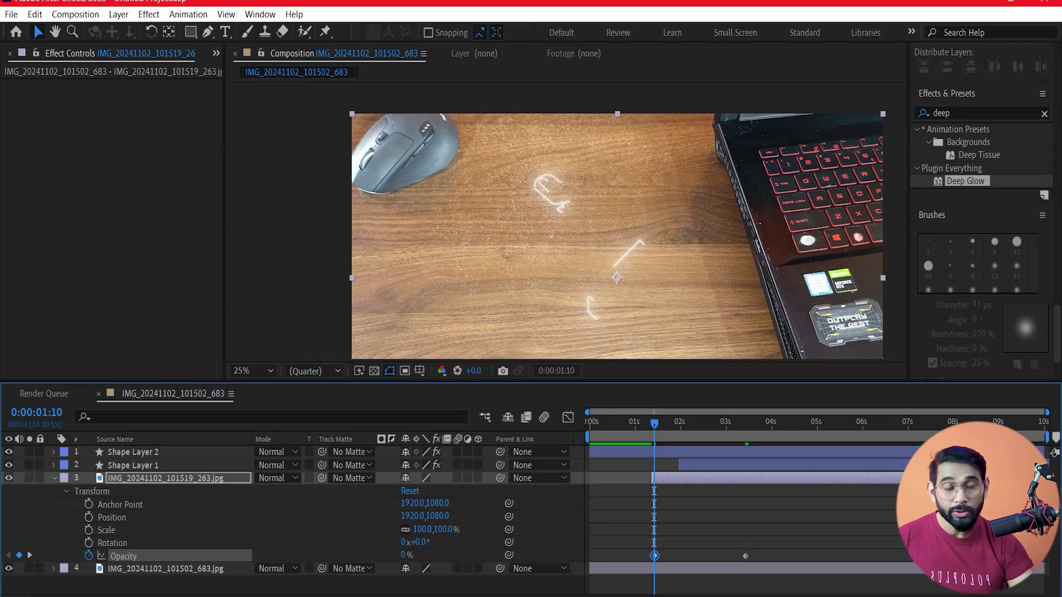
left_click_drag(814, 529, 645, 563)
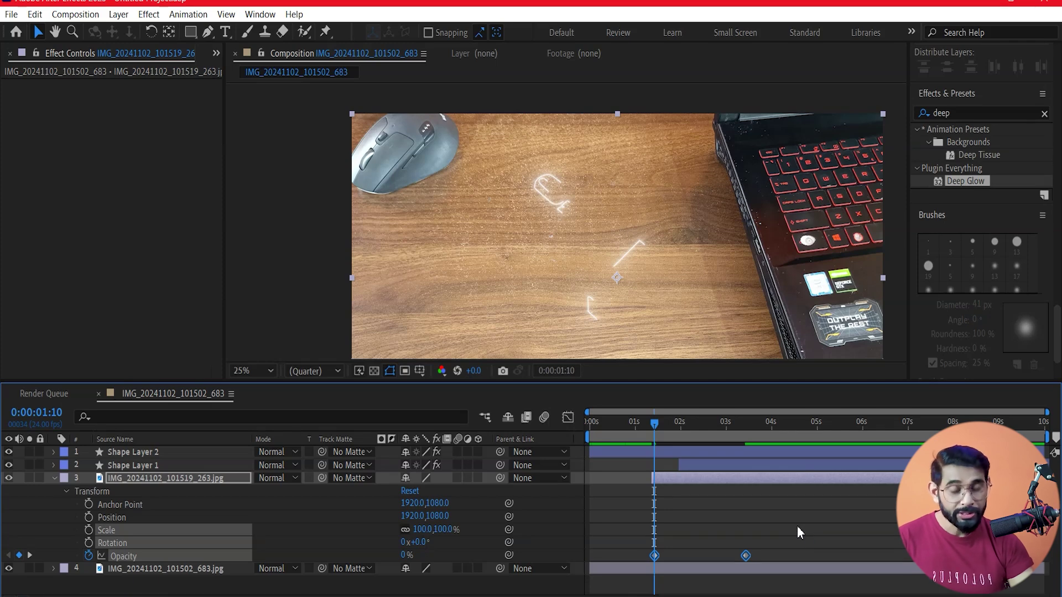
Apply Easy Ease to both of the photo's Opacity keyframes.
right_click(751, 556)
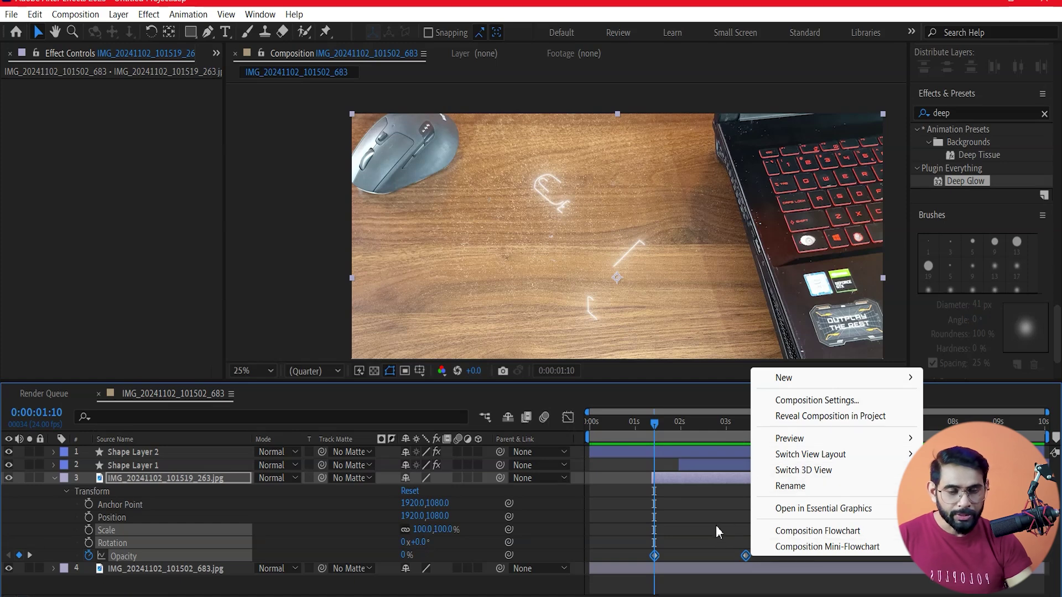
left_click(743, 522)
left_click_drag(734, 551, 639, 557)
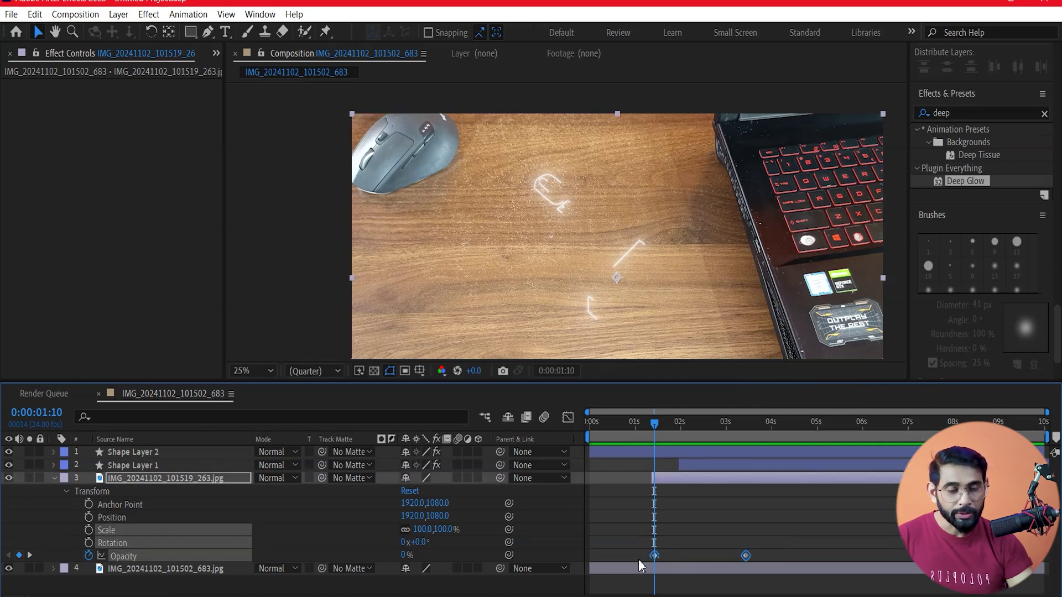
right_click(746, 555)
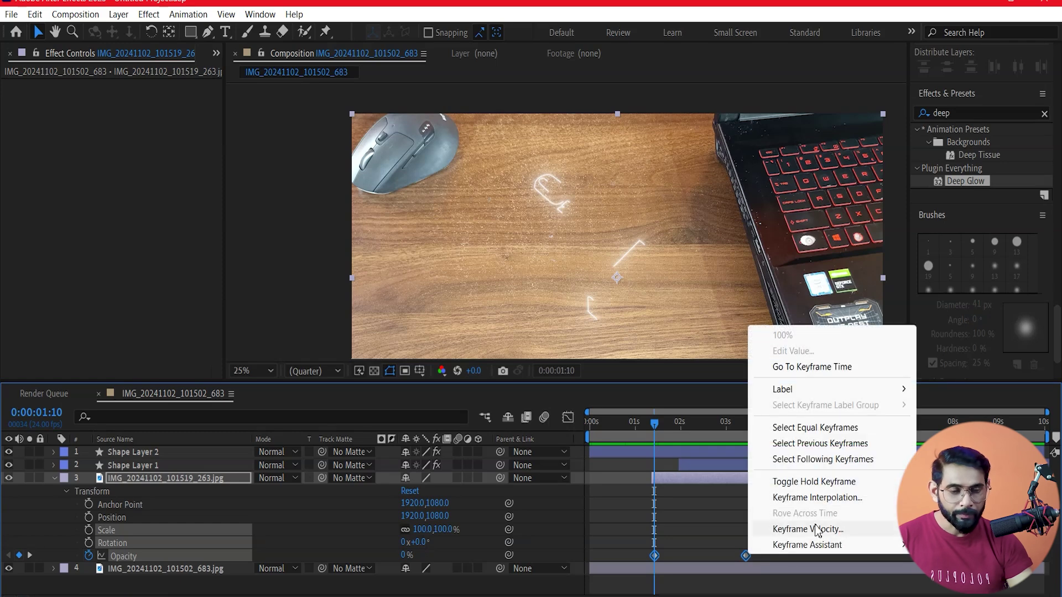
left_click(813, 545)
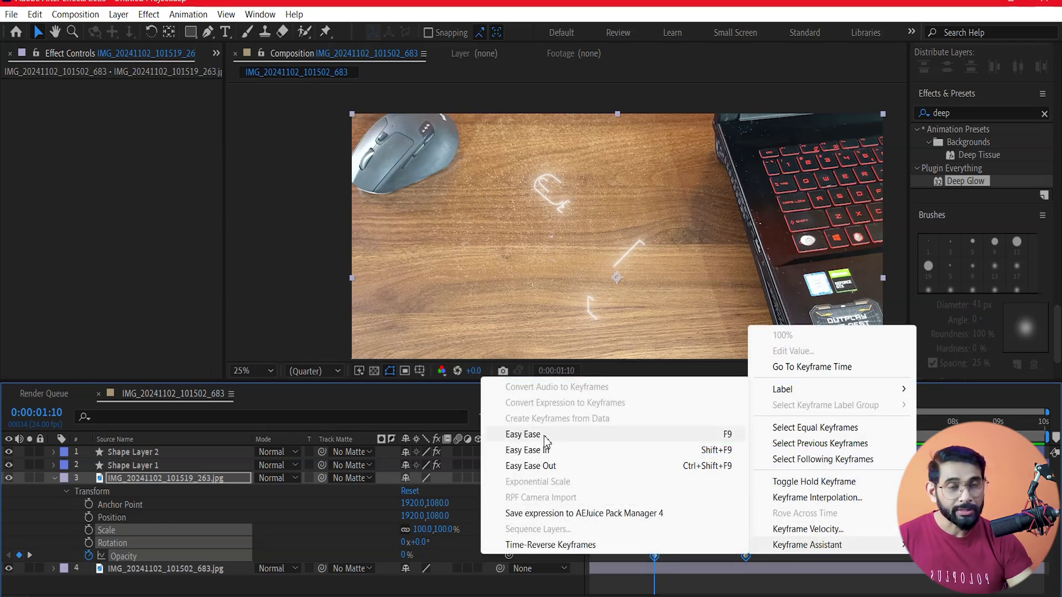
left_click(522, 435)
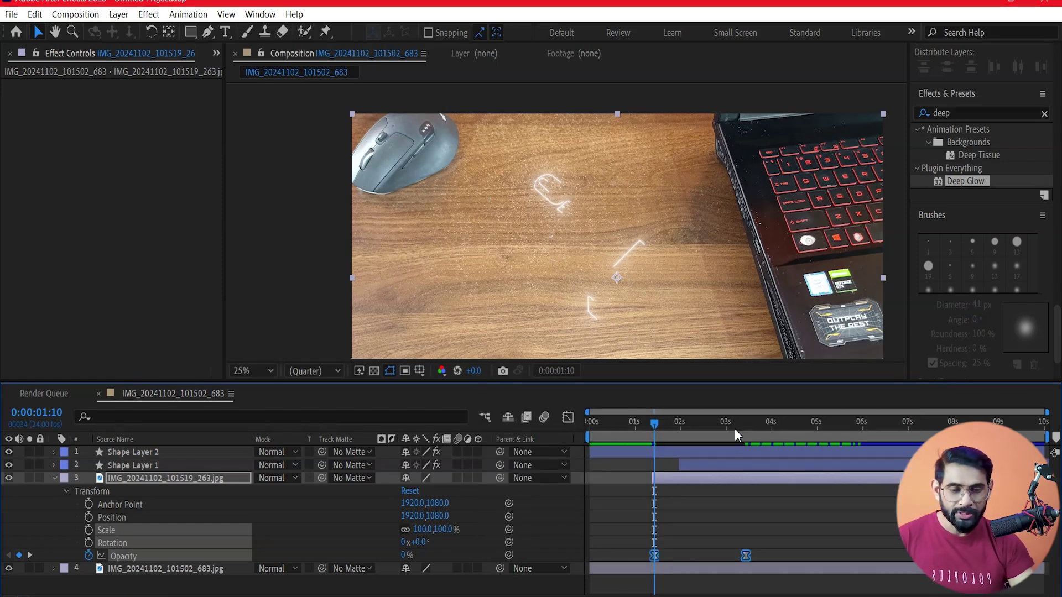
key("Home")
left_click(769, 560)
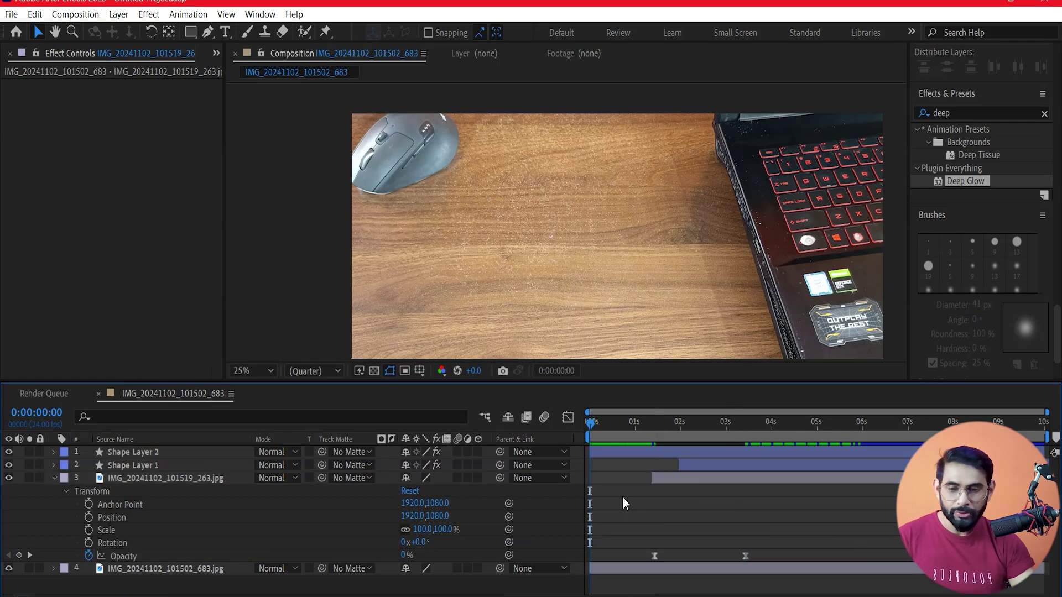
key("space")
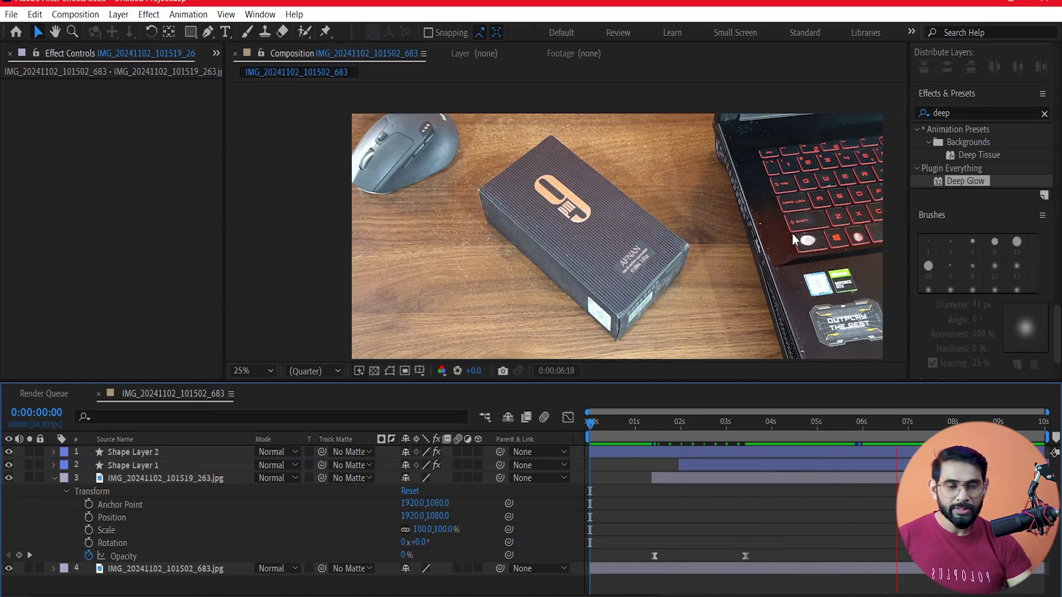
mouse_move(794, 427)
left_mouse_down()
mouse_move(586, 447)
mouse_move(639, 461)
left_mouse_up()
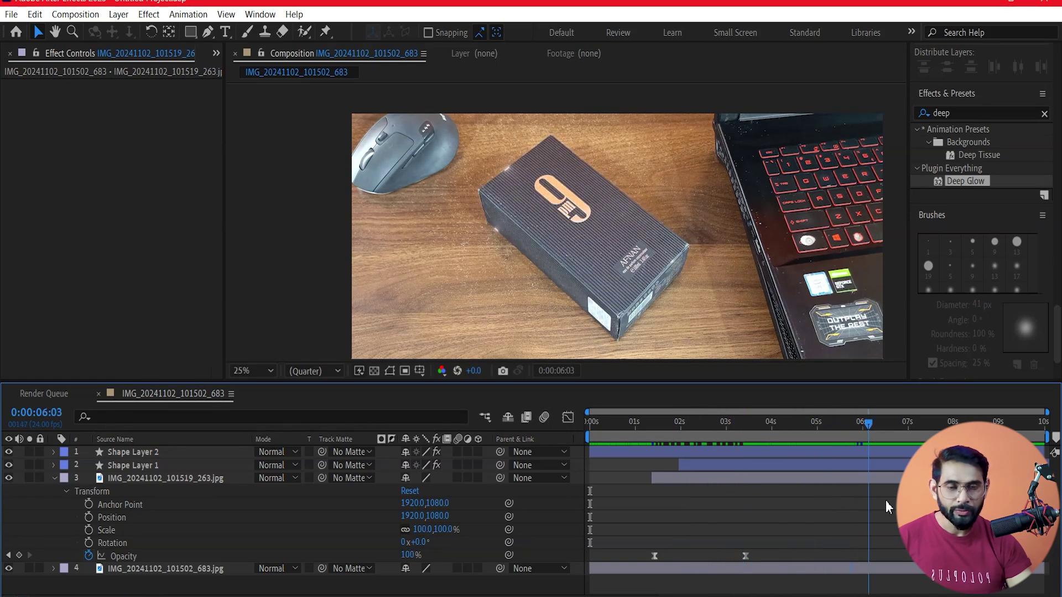
mouse_move(896, 508)
left_mouse_down()
mouse_move(709, 542)
mouse_move(913, 561)
left_mouse_up()
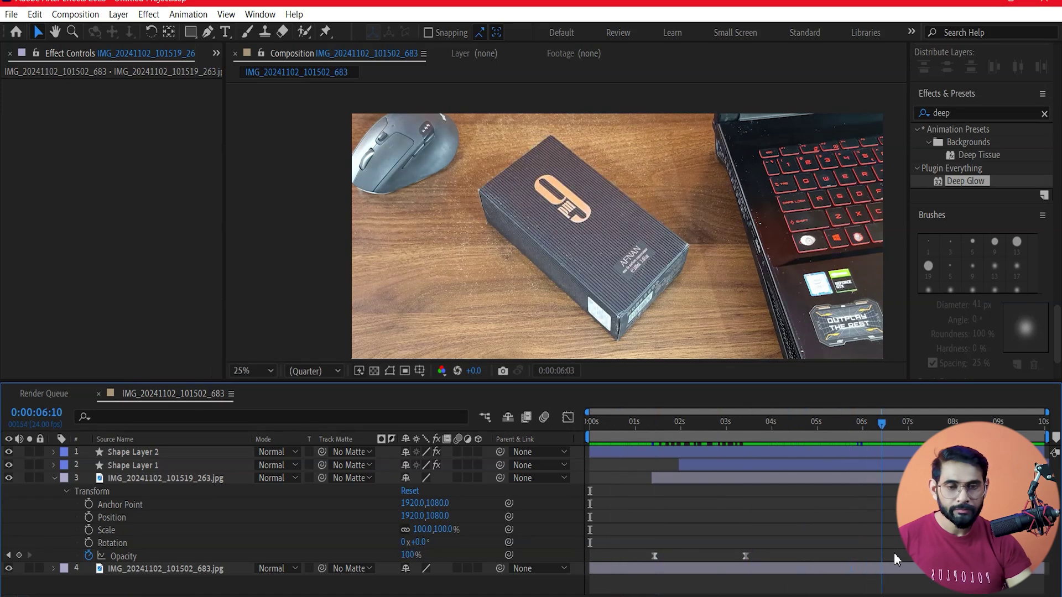
left_click_drag(925, 575, 819, 580)
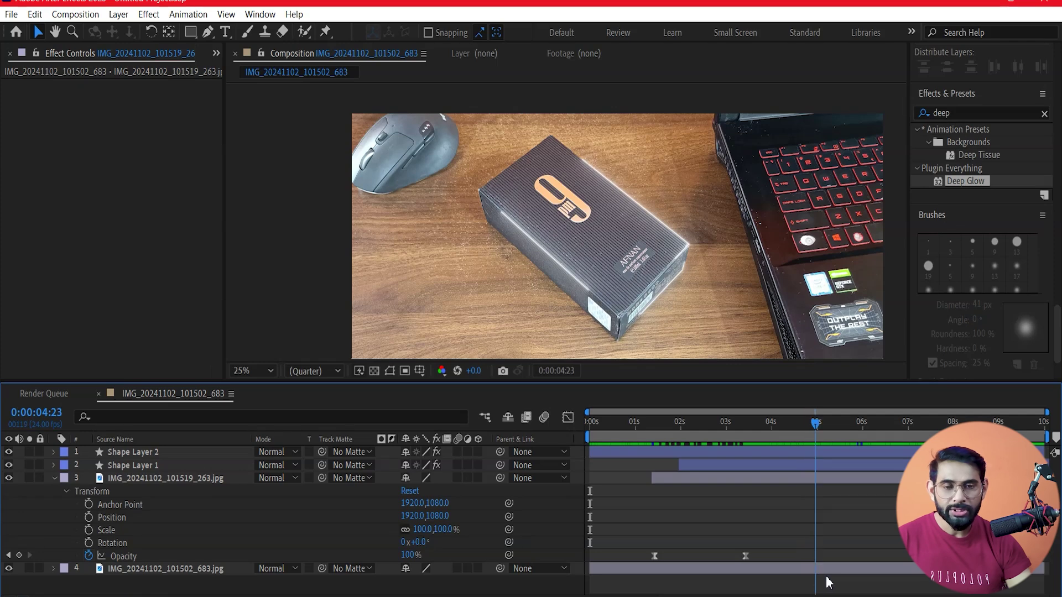
left_click_drag(818, 580, 825, 584)
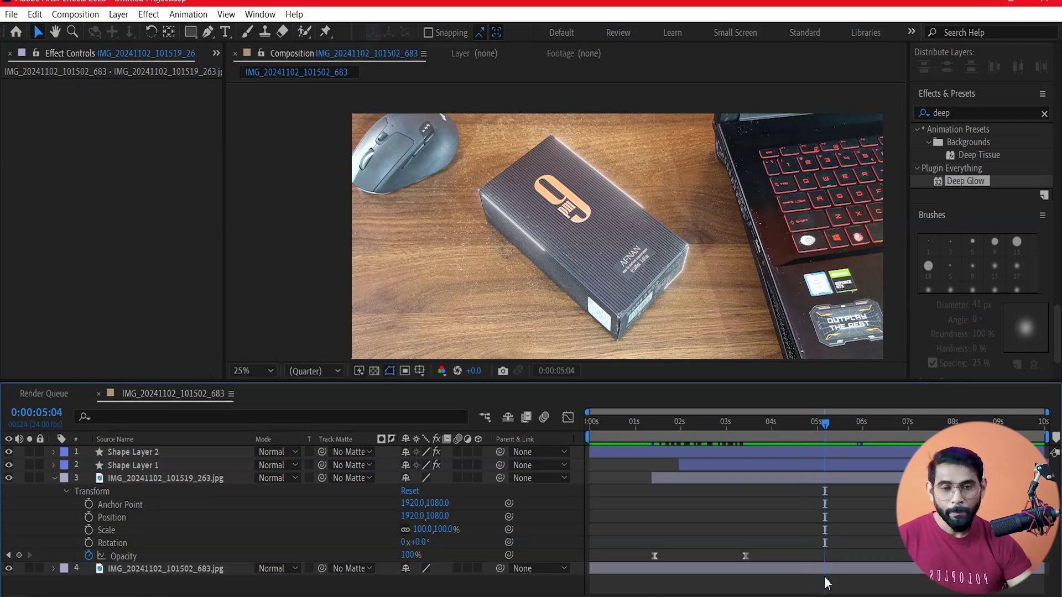
left_click(124, 464)
left_click(128, 453)
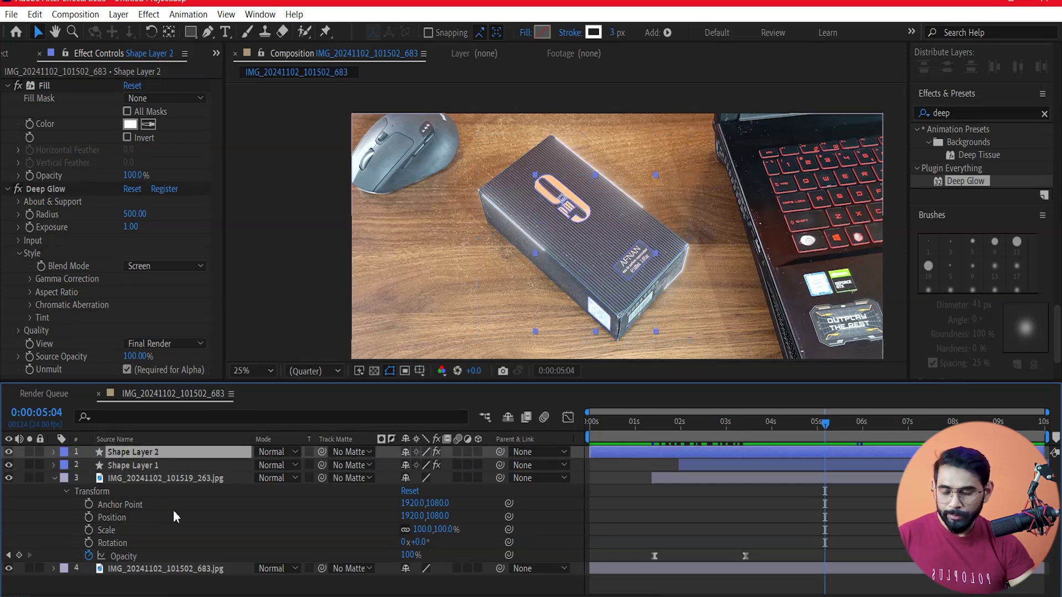
Duplicate Shape Layer 2 twice and delete Deep Glow from the new Shape Layer 4.
key("ctrl+d")
key("ctrl+d")
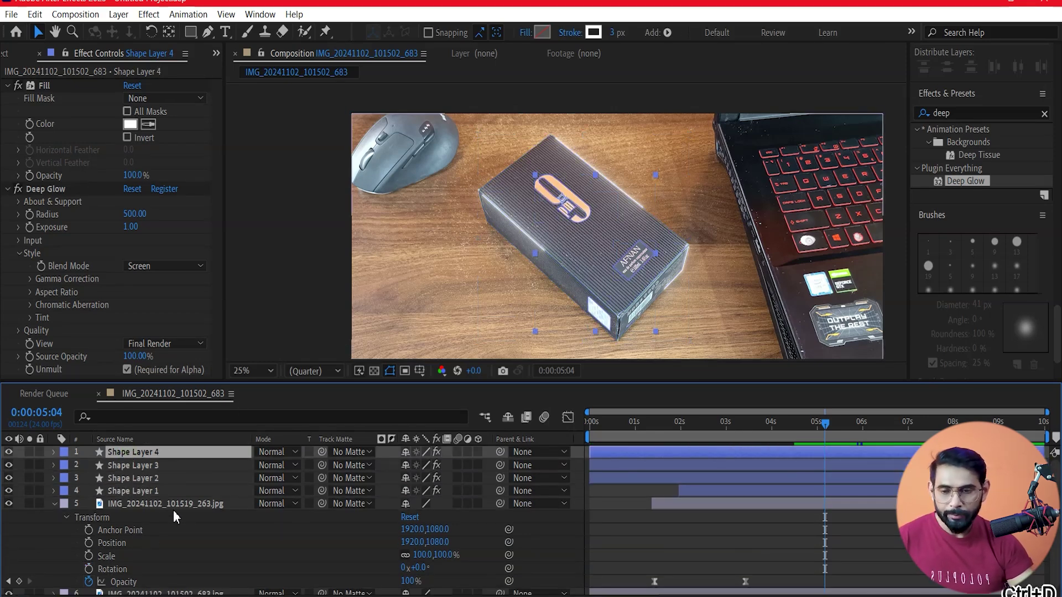
left_click(127, 453)
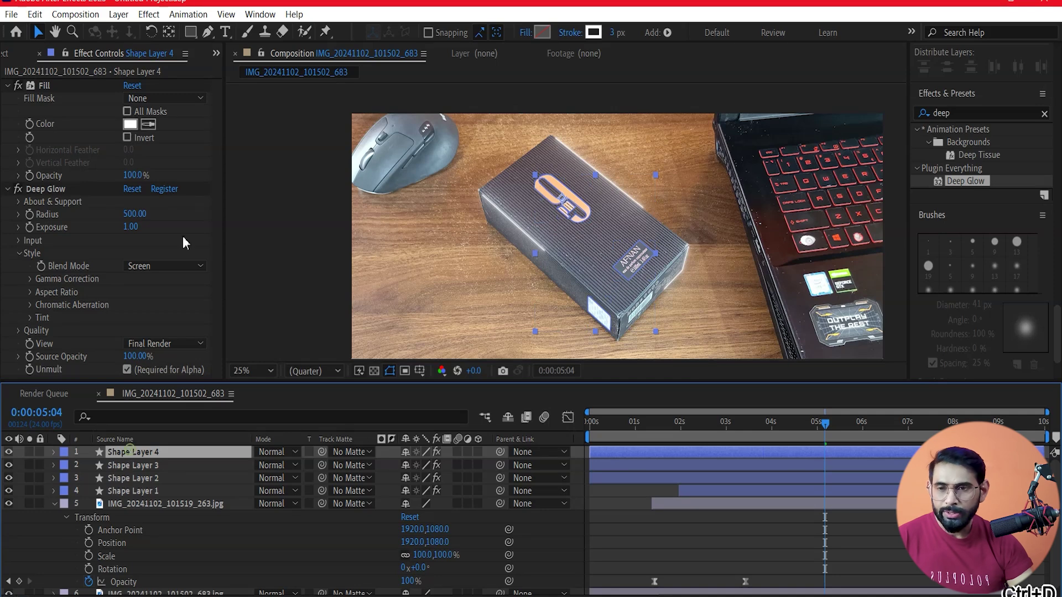
left_click(48, 90)
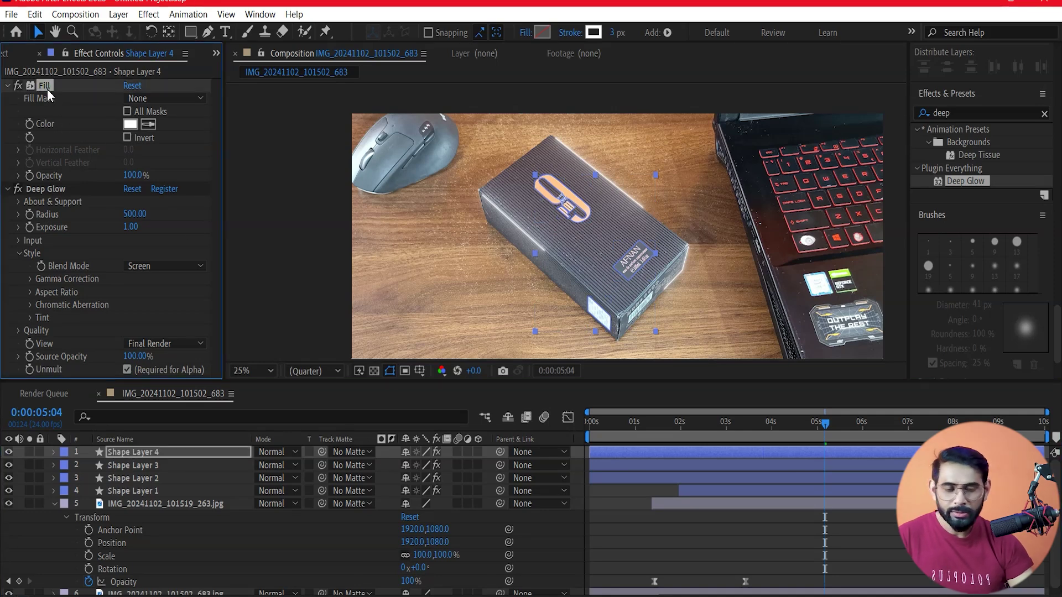
left_click(46, 192)
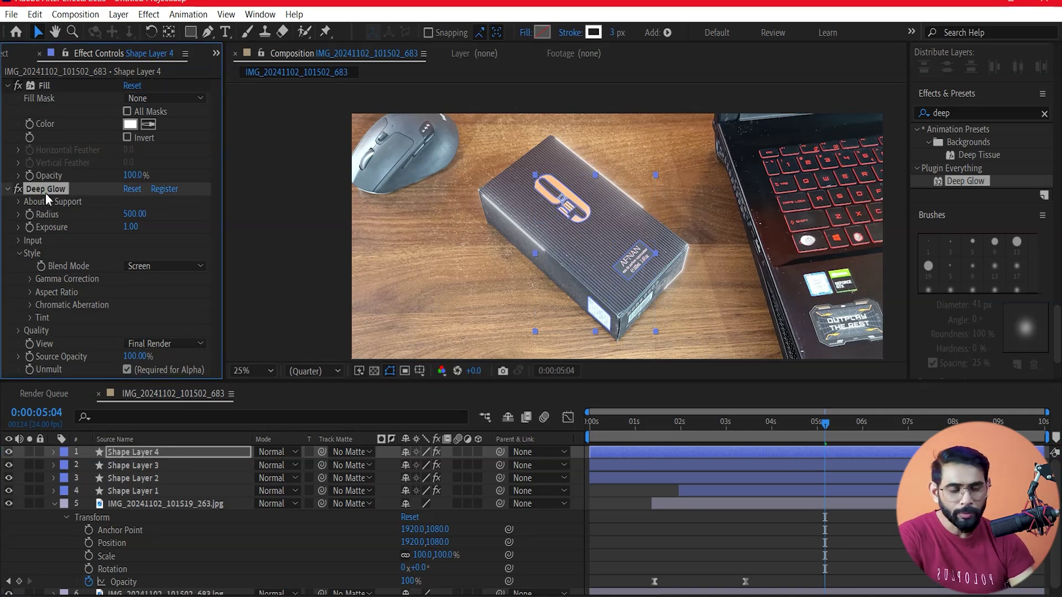
key("Delete")
left_click(94, 395)
key("Home")
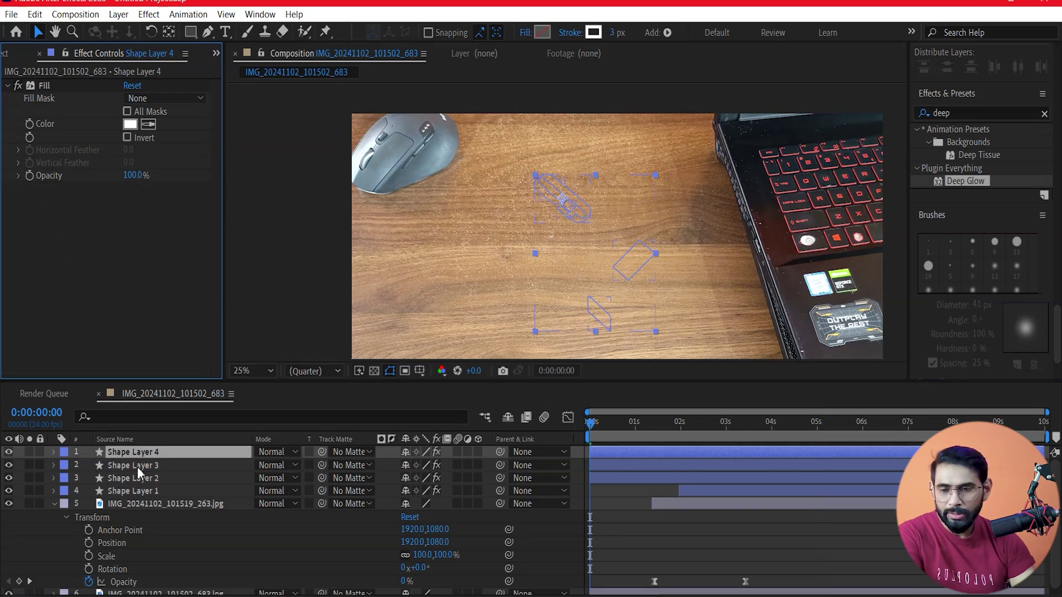
Delete Deep Glow from Shape Layer 3 and play the preview.
left_click(137, 467)
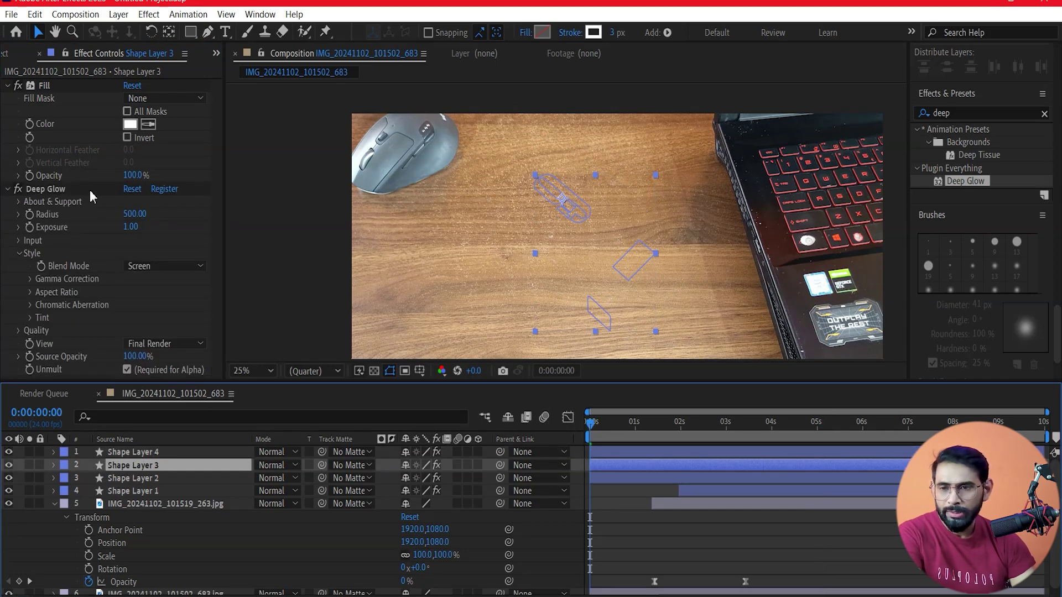
left_click(50, 189)
key("Delete")
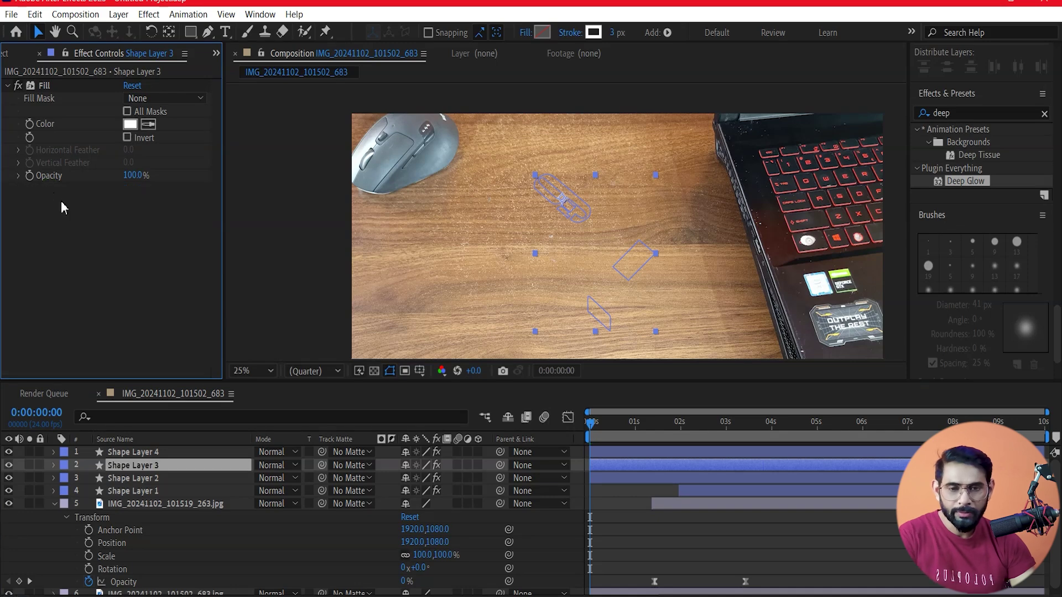
left_click(525, 429)
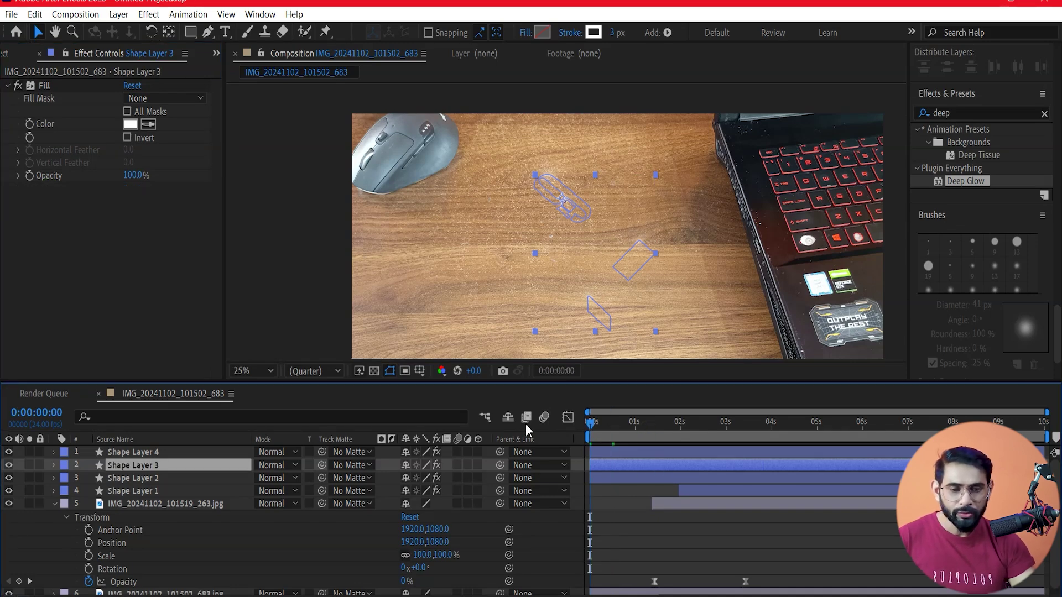
left_click(796, 563)
key("space")
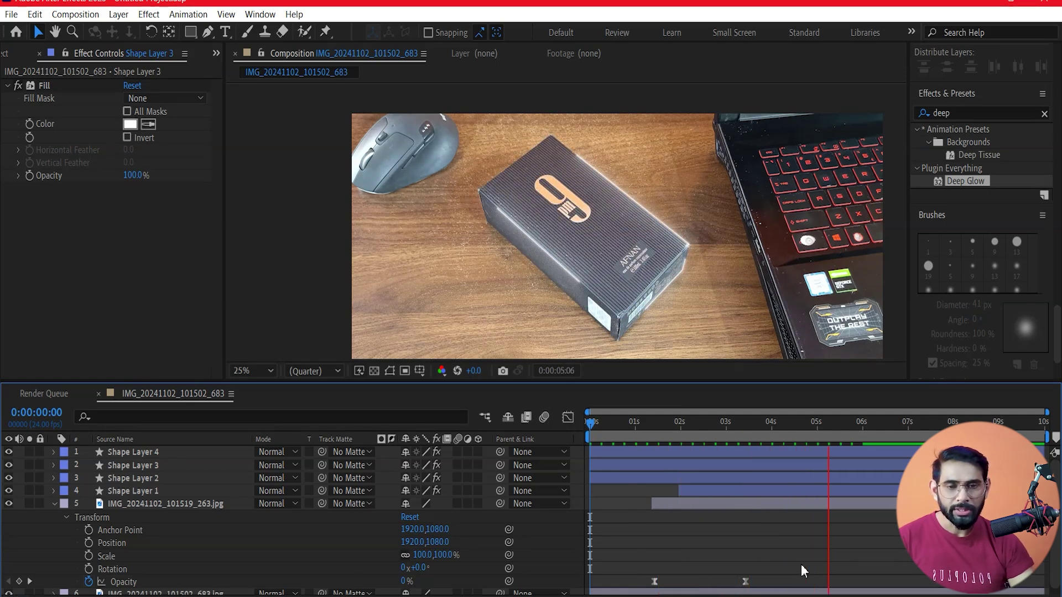
Stop playback, collapse Shape Layer 1 and the photo layer's properties, then duplicate Shape Layer 1.
key("space")
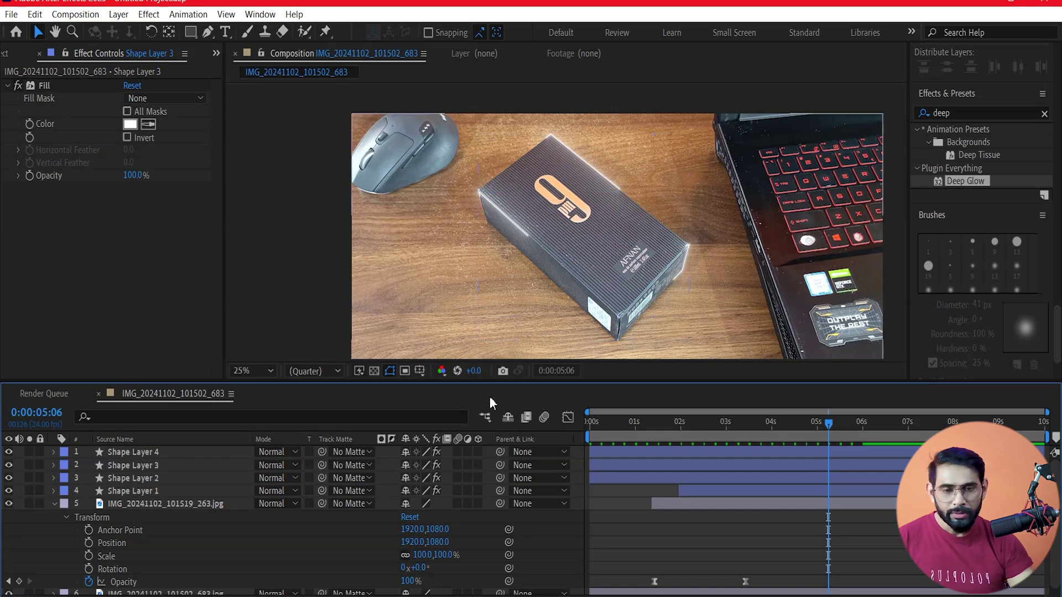
left_click(53, 492)
scroll(83, 525, "up", 3)
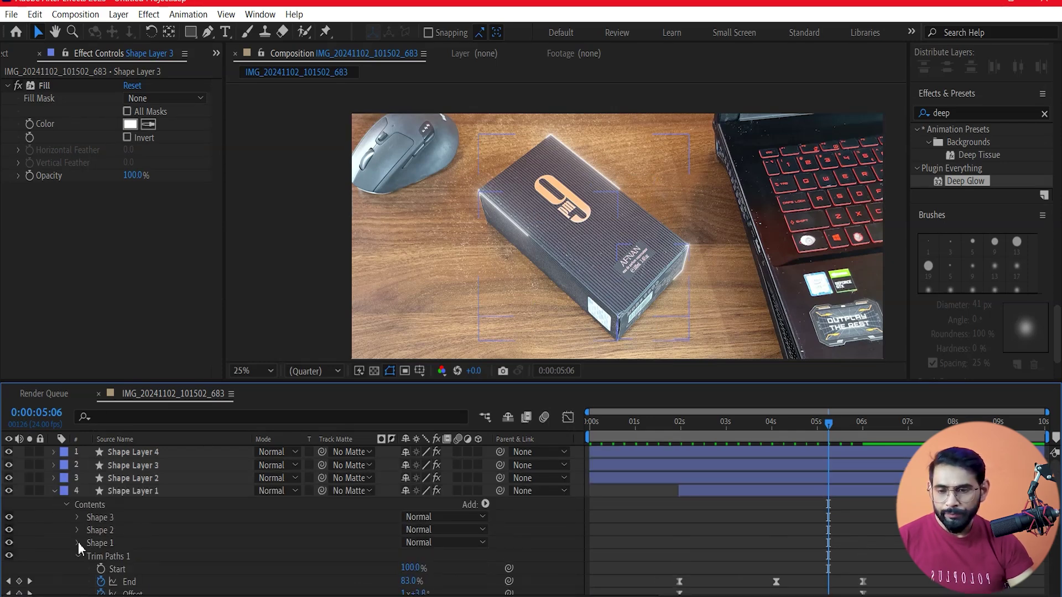
left_click(55, 491)
left_click(127, 491)
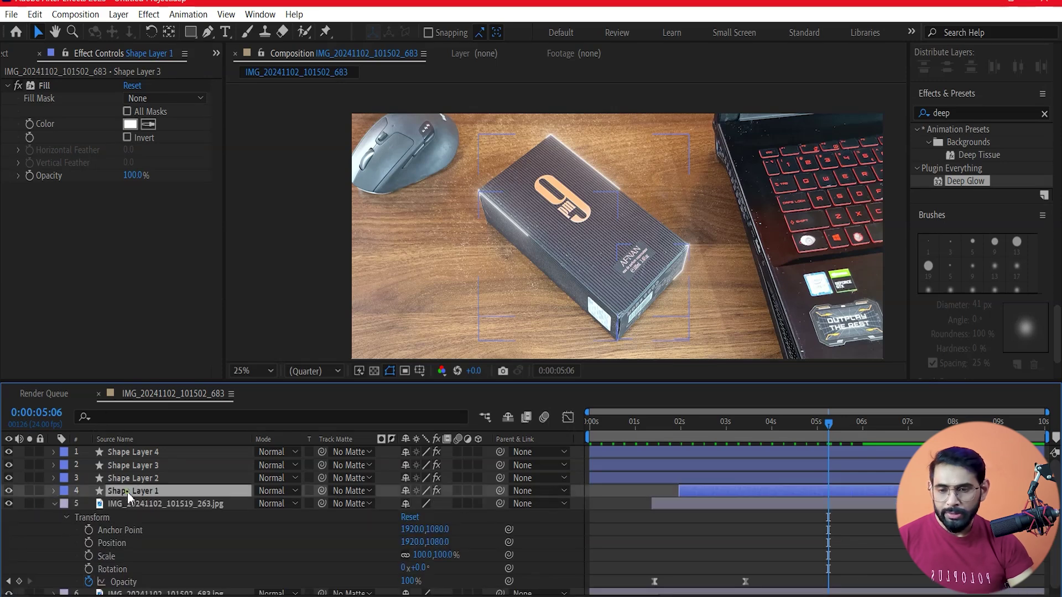
left_click(54, 503)
key("ctrl+d")
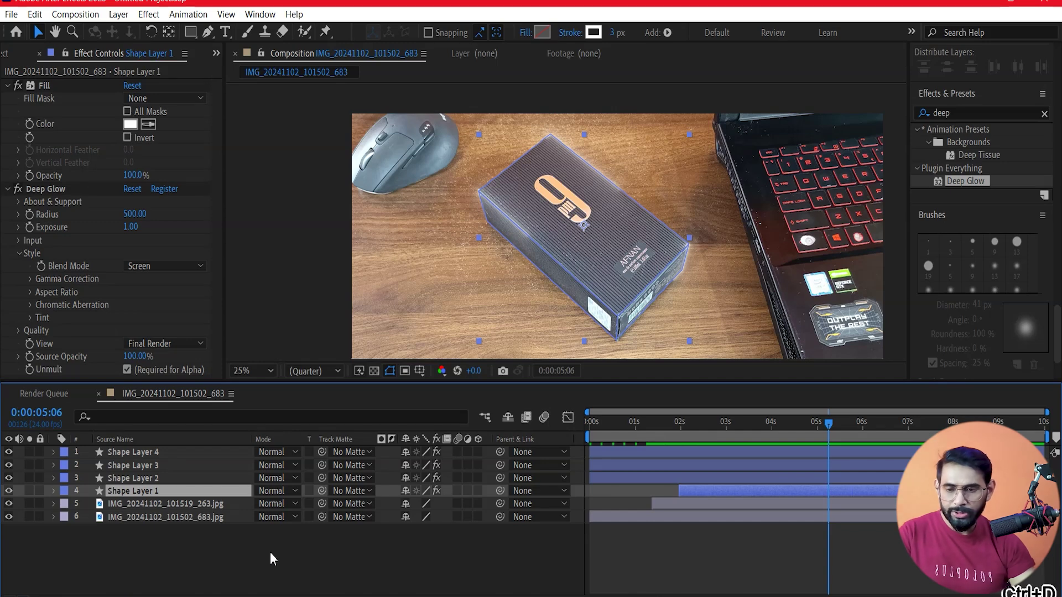
Make a second copy of Shape Layer 1 and delete Deep Glow from Shape Layers 6 and 5.
key("ctrl+d")
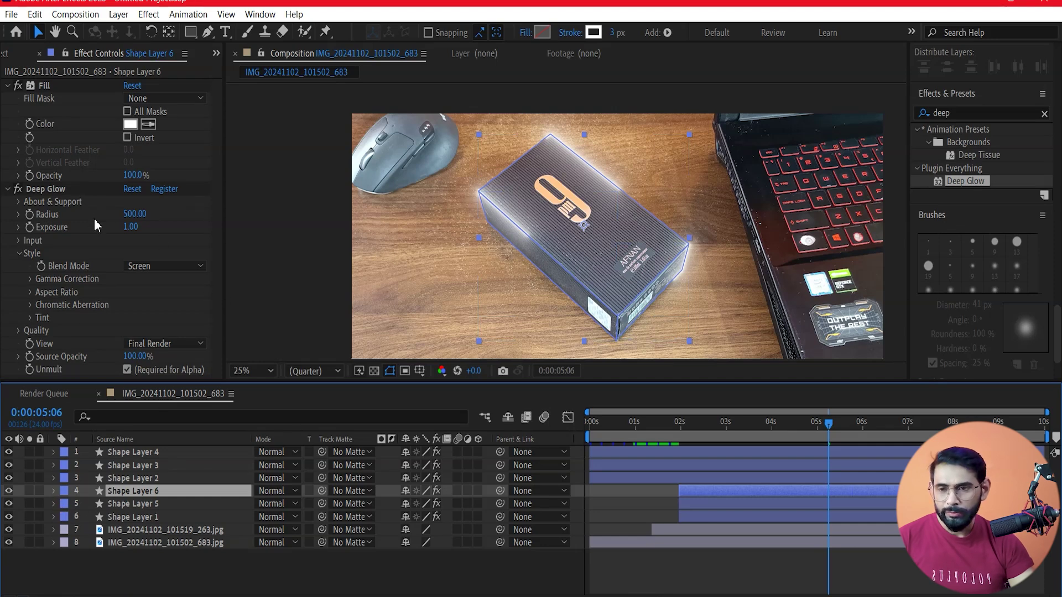
left_click(55, 192)
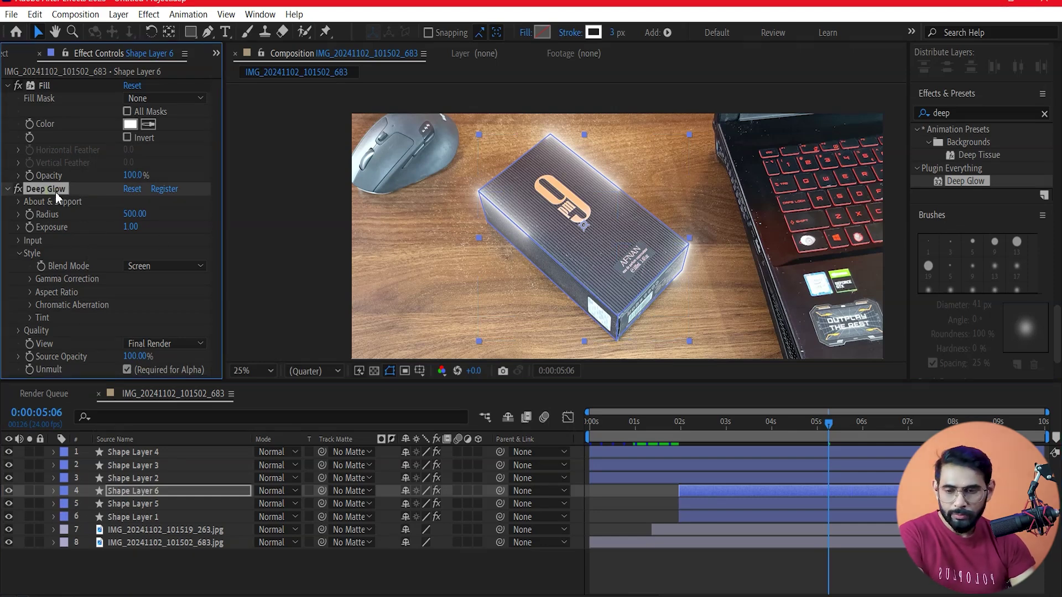
key("Delete")
left_click(152, 504)
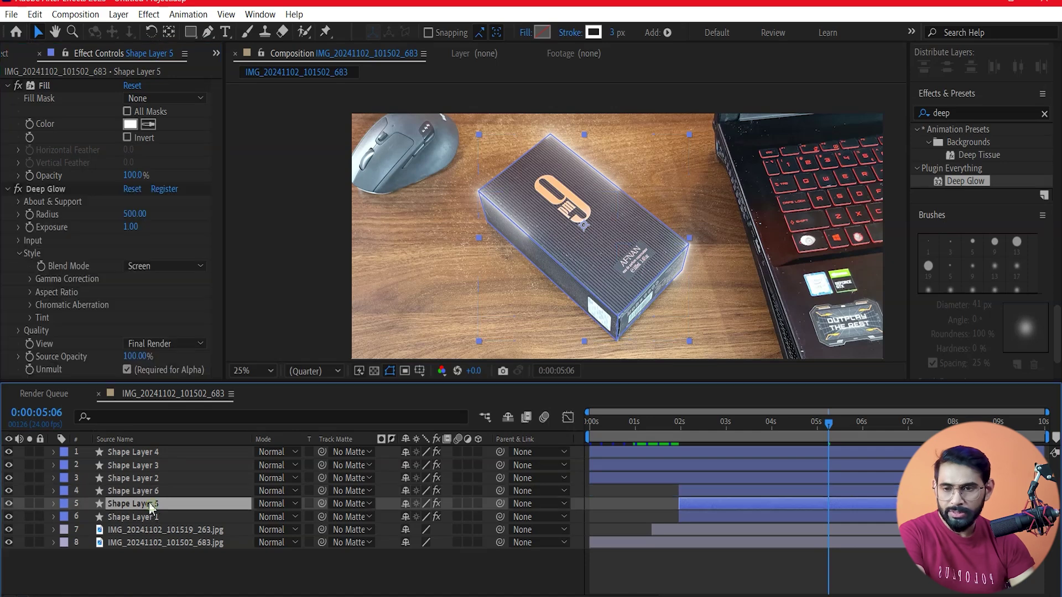
left_click(42, 190)
key("Delete")
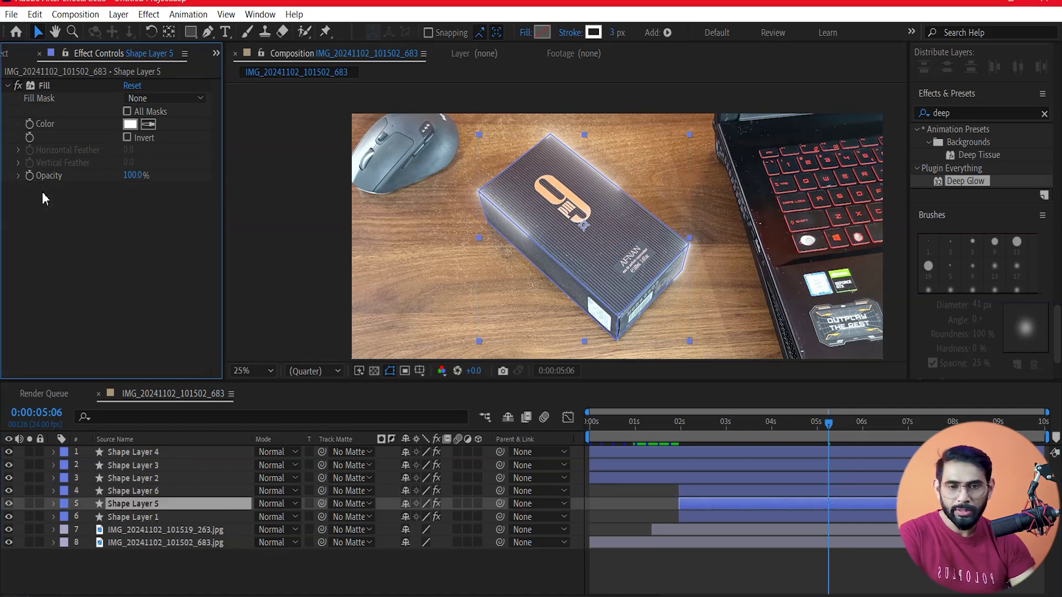
left_click_drag(761, 437, 757, 478)
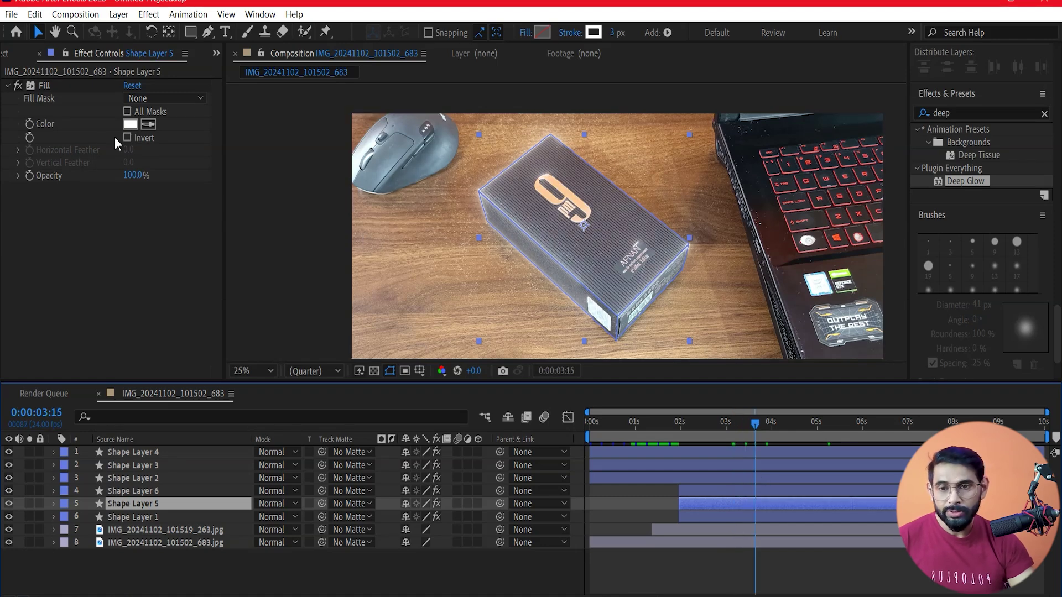
left_click(129, 123)
Set Shape Layer 5's Fill to green and Shape Layer 6's Fill to yellow (E6FF00).
left_click(304, 246)
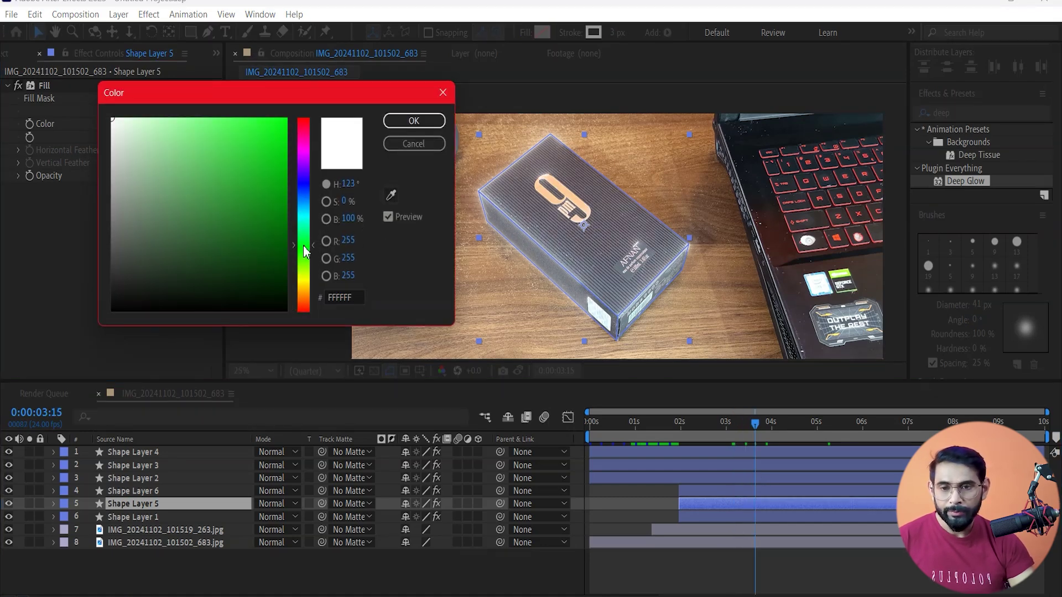
left_click(286, 120)
left_click(406, 125)
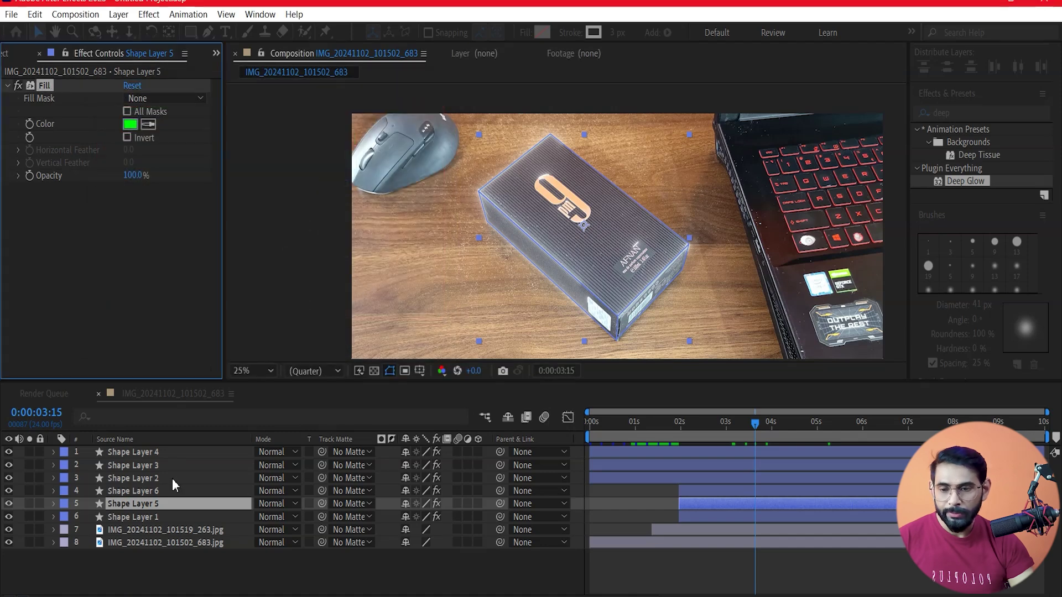
left_click(142, 502)
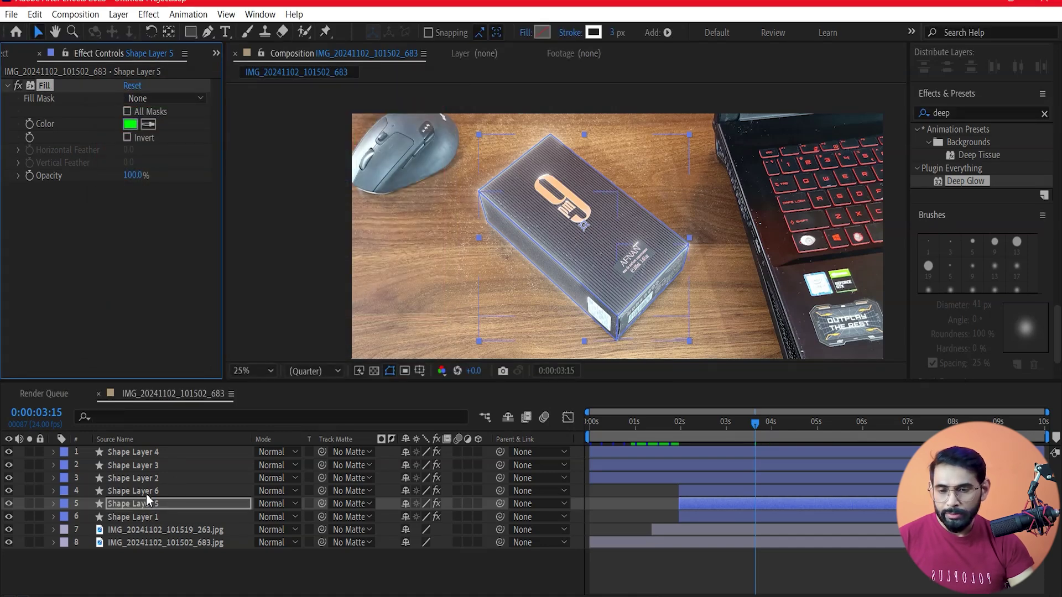
left_click(146, 491)
left_click(130, 124)
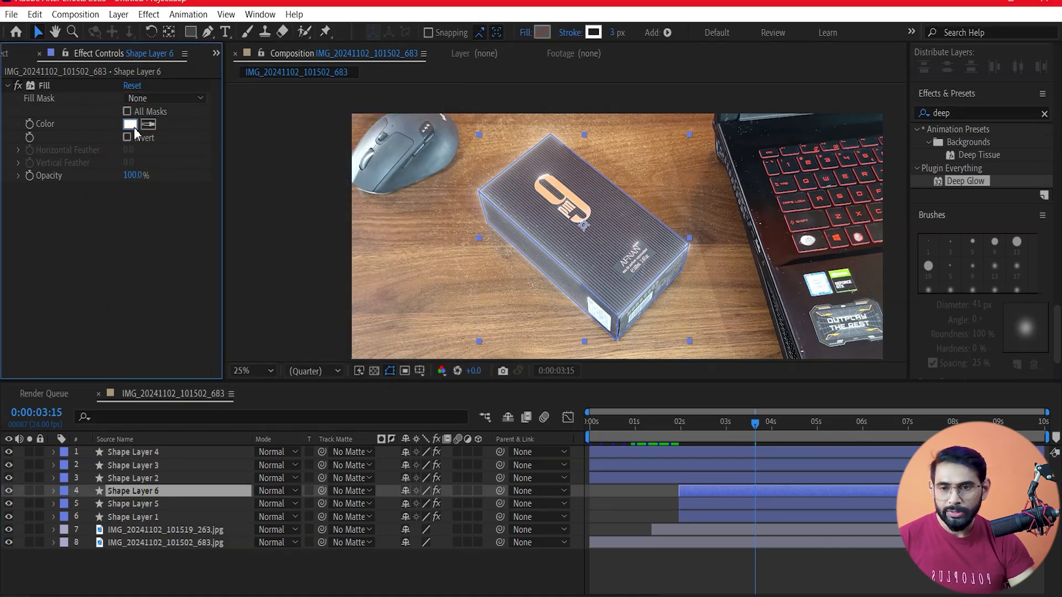
left_click(286, 118)
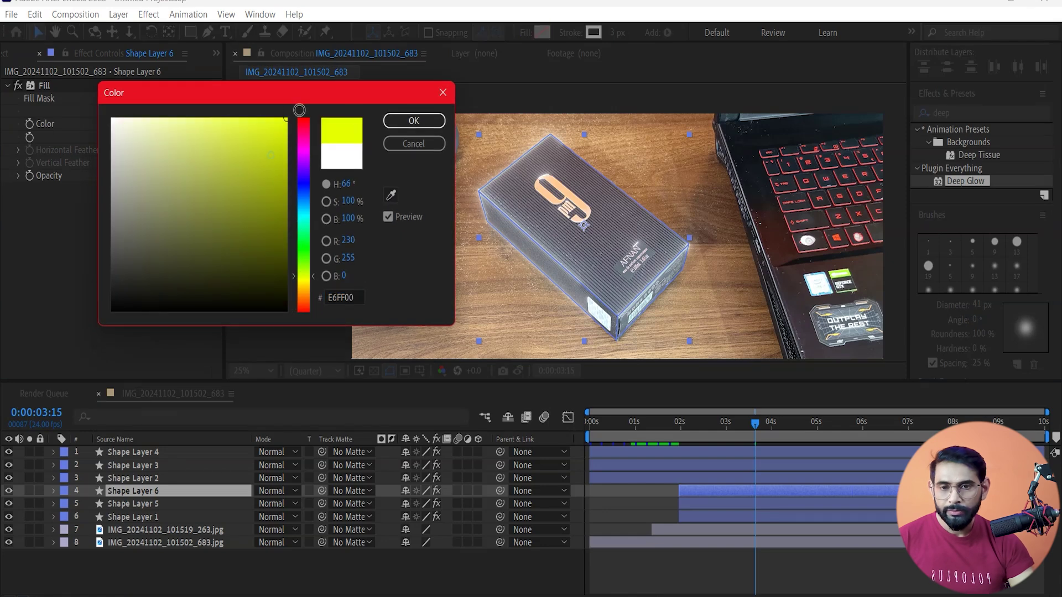
left_click(407, 121)
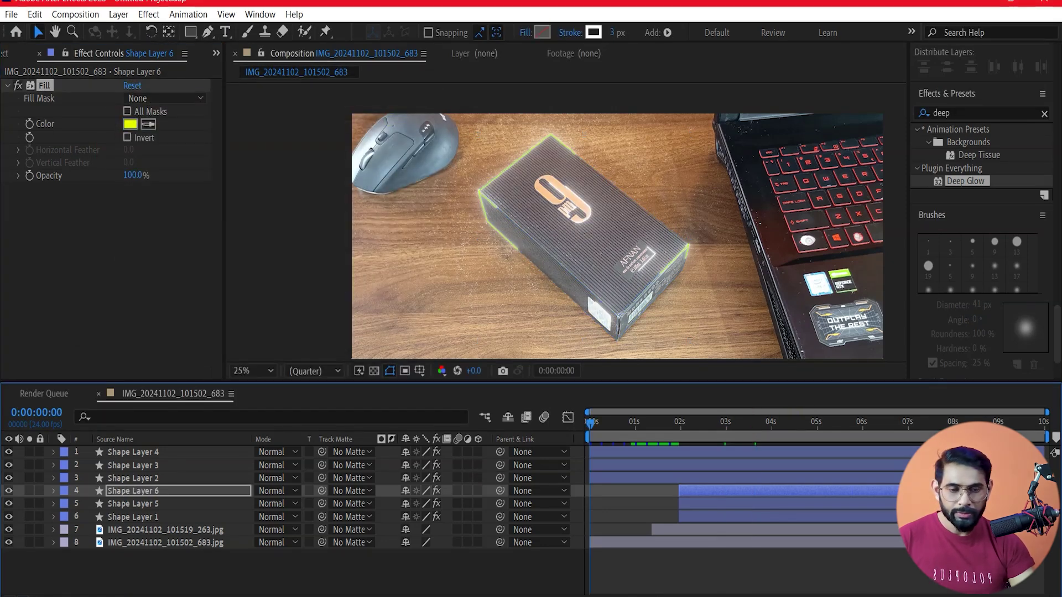
key("Home")
left_click(829, 580)
key("space")
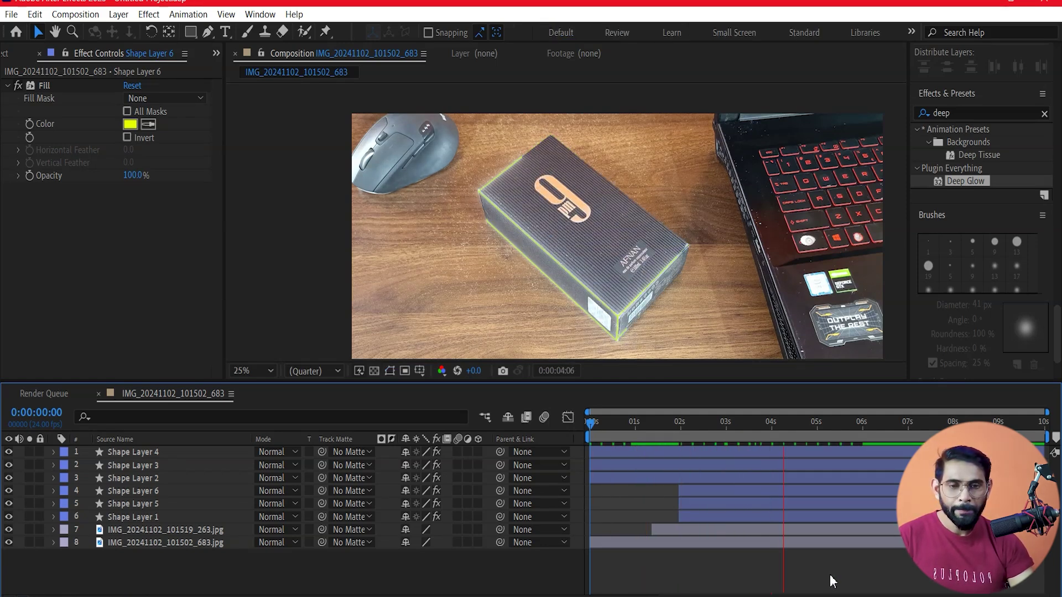
key("space")
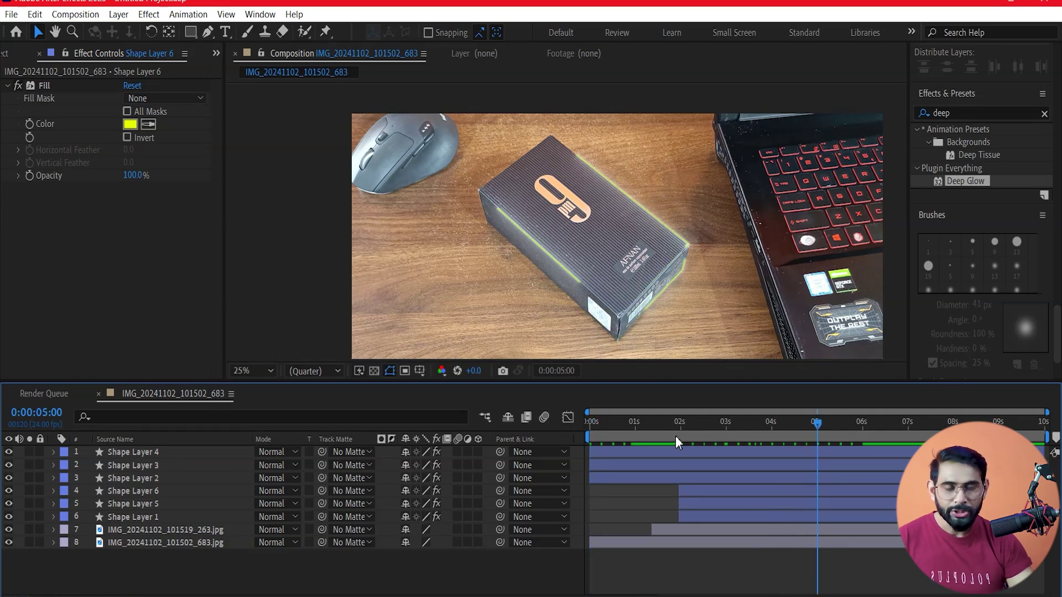
left_click_drag(816, 423, 556, 440)
mouse_move(628, 451)
left_mouse_down()
mouse_move(897, 467)
mouse_move(553, 493)
left_mouse_up()
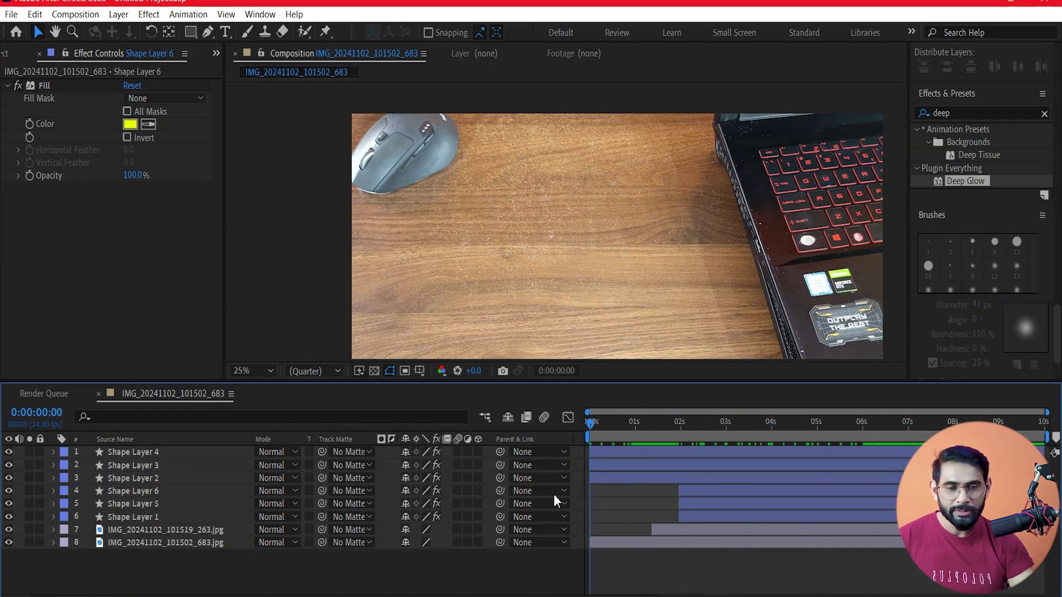
key("space")
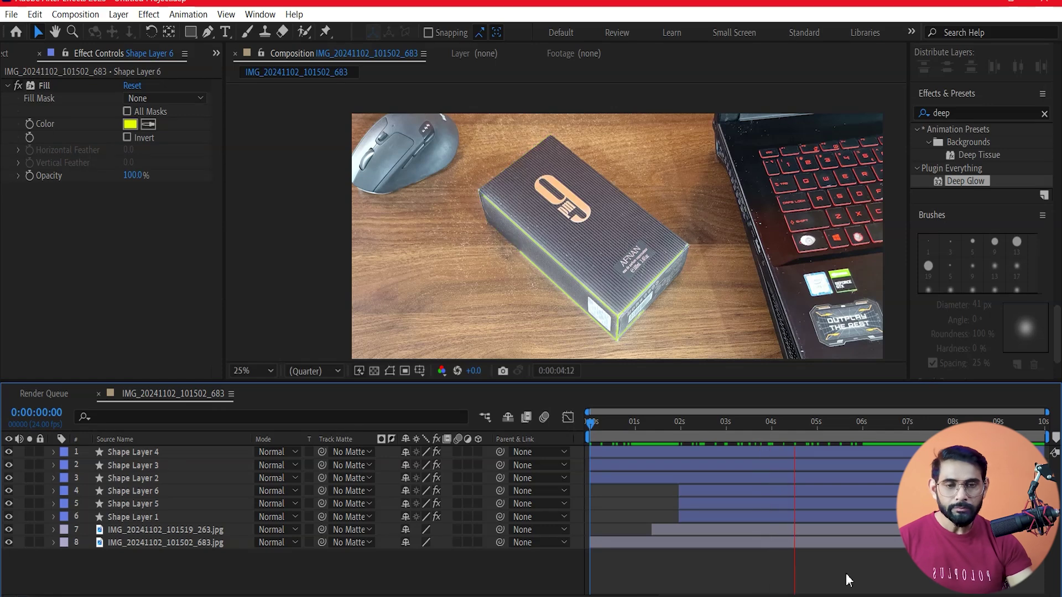
key("space")
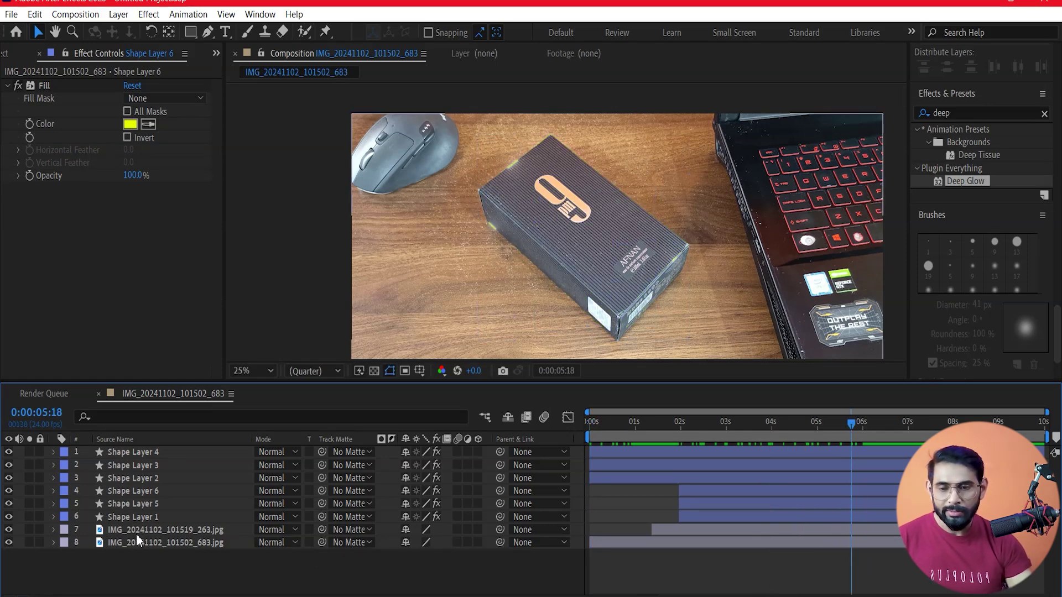
Apply Brightness & Contrast, found by searching 'brig', to the IMG_20241102_101519_263.jpg photo layer.
left_click(153, 531)
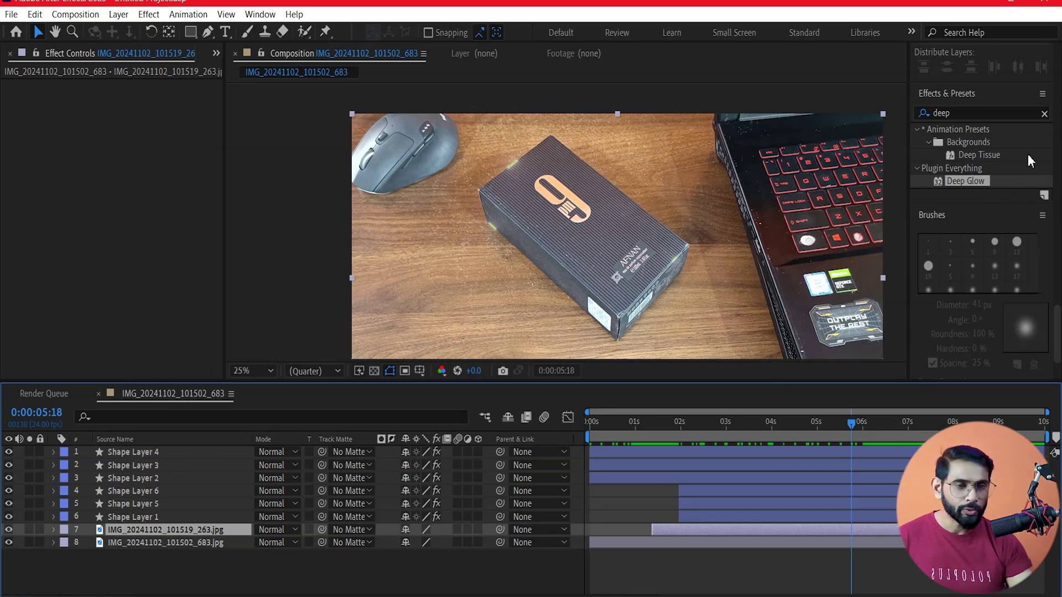
left_click(1044, 114)
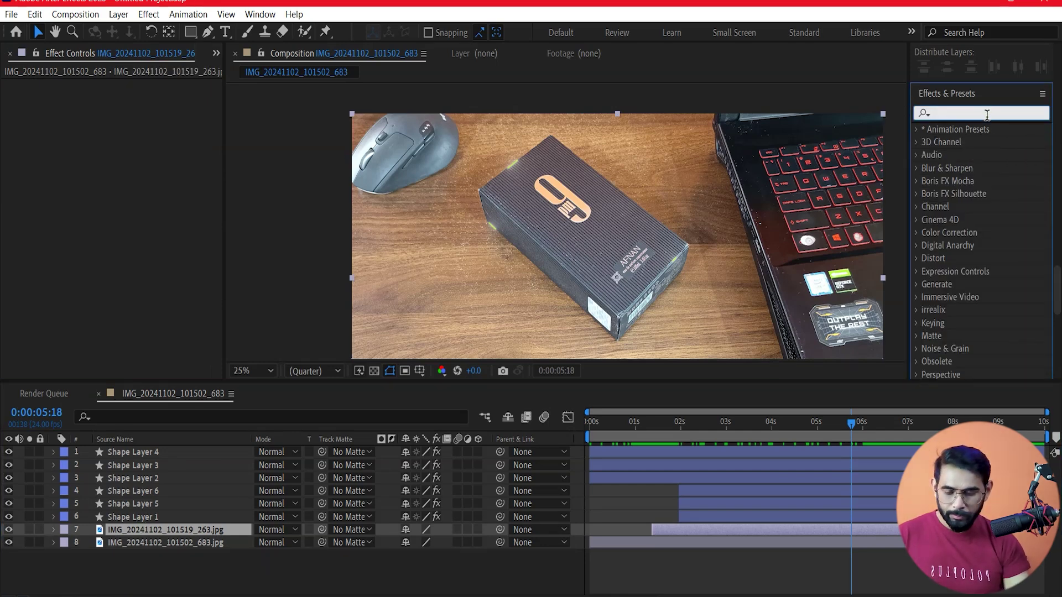
type("bri")
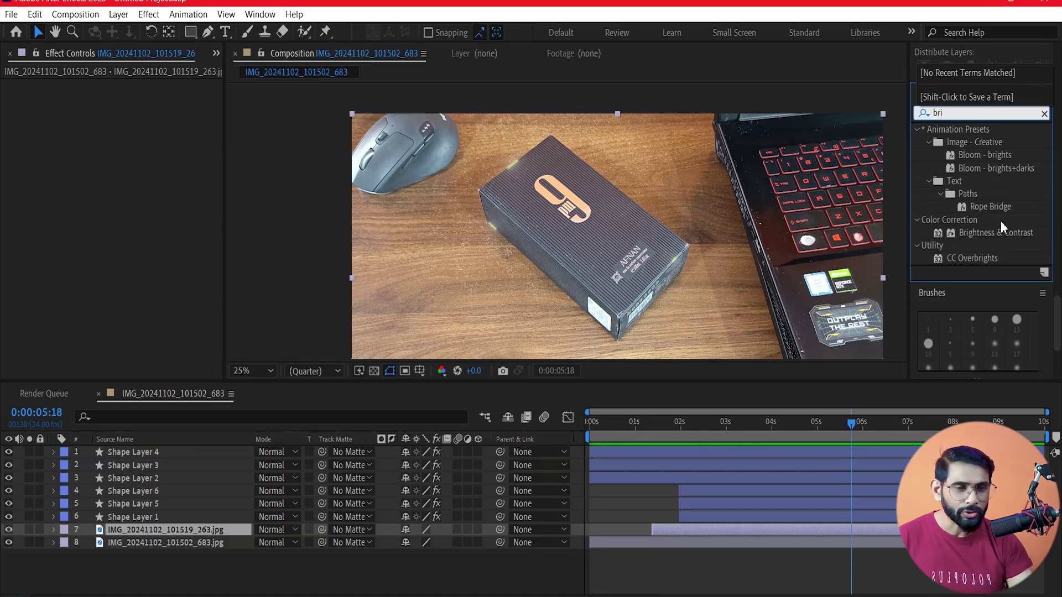
left_click(968, 112)
type("g")
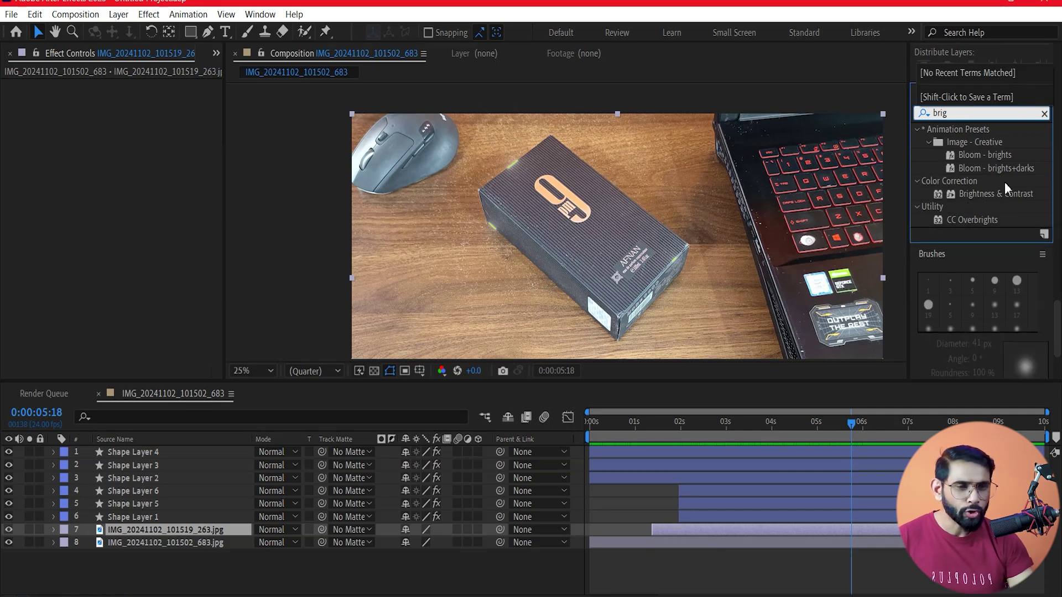
left_click_drag(1003, 193, 160, 530)
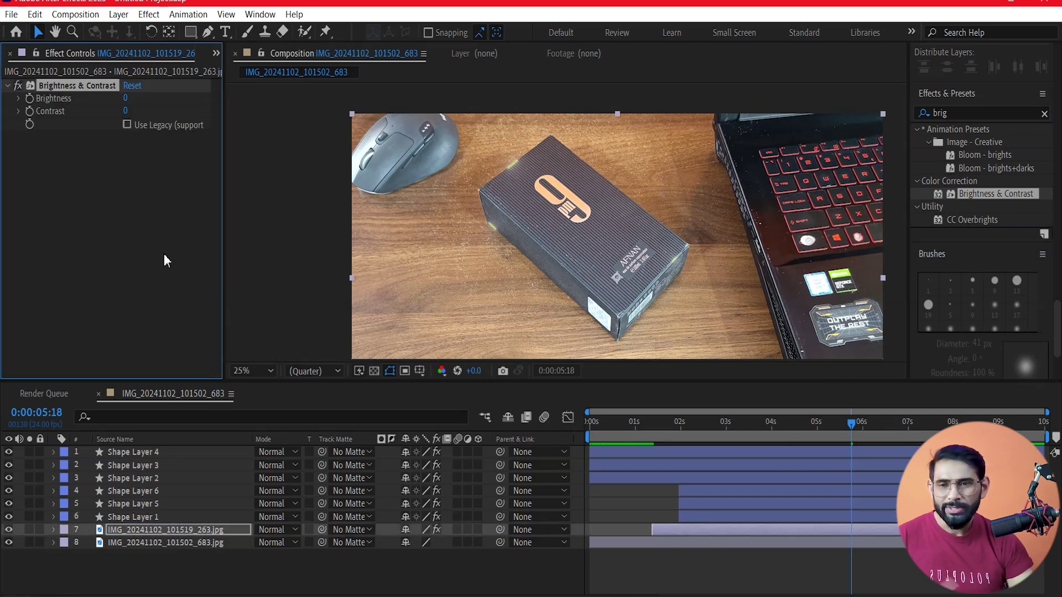
Set Brightness to -104 and Contrast to 32, check near 2 seconds, and select the effect.
left_click_drag(125, 99, 82, 119)
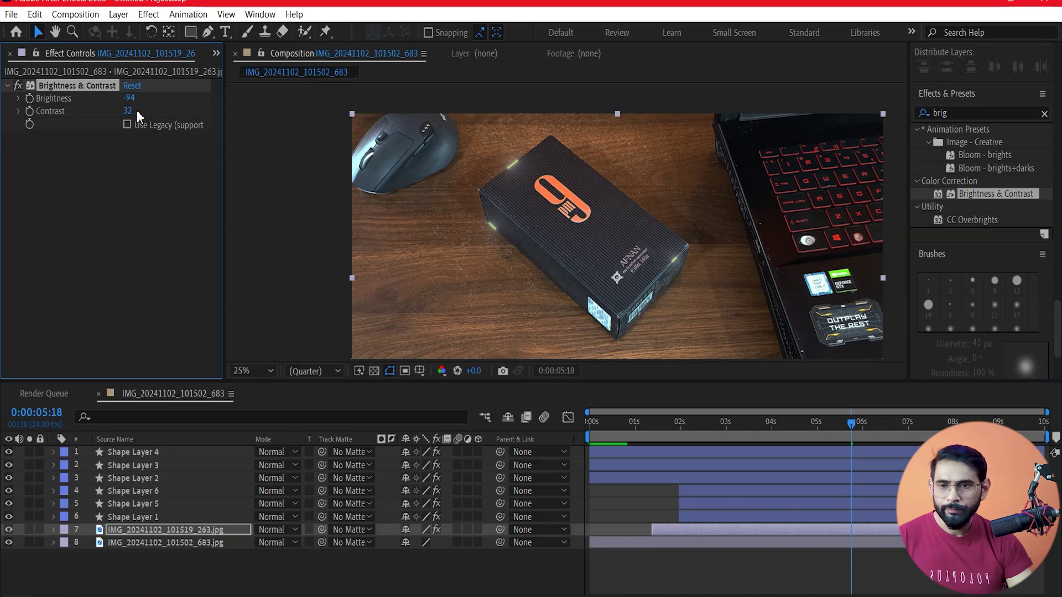
left_click_drag(131, 103, 121, 98)
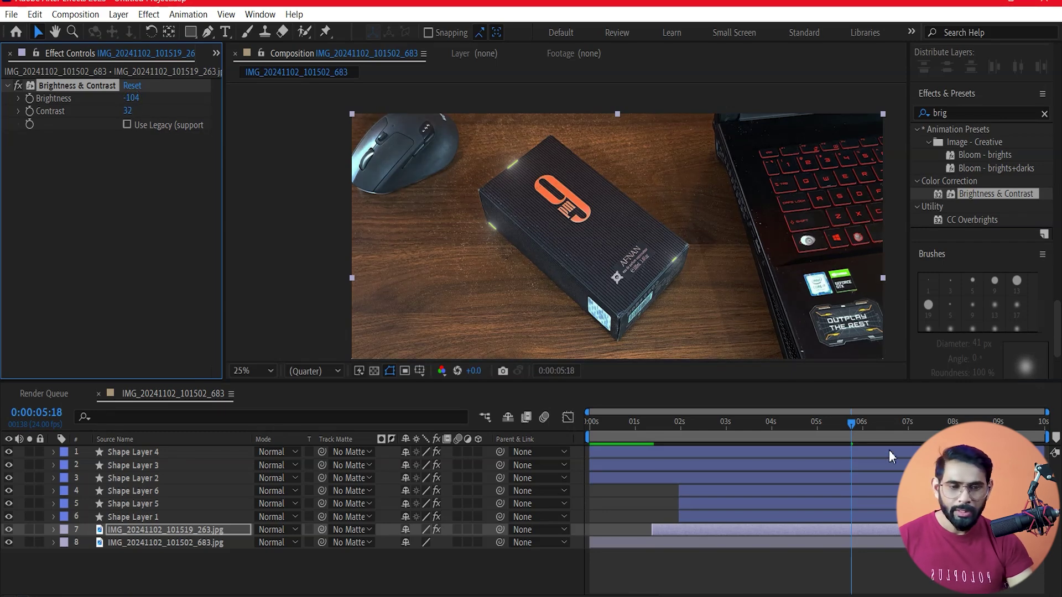
left_click_drag(850, 419, 679, 423)
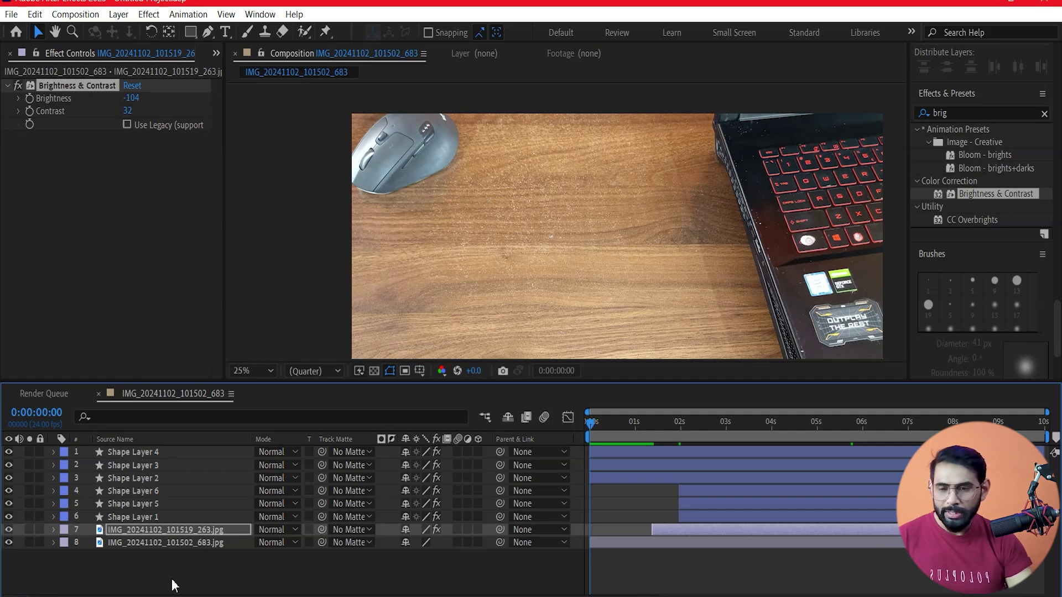
left_click(61, 85)
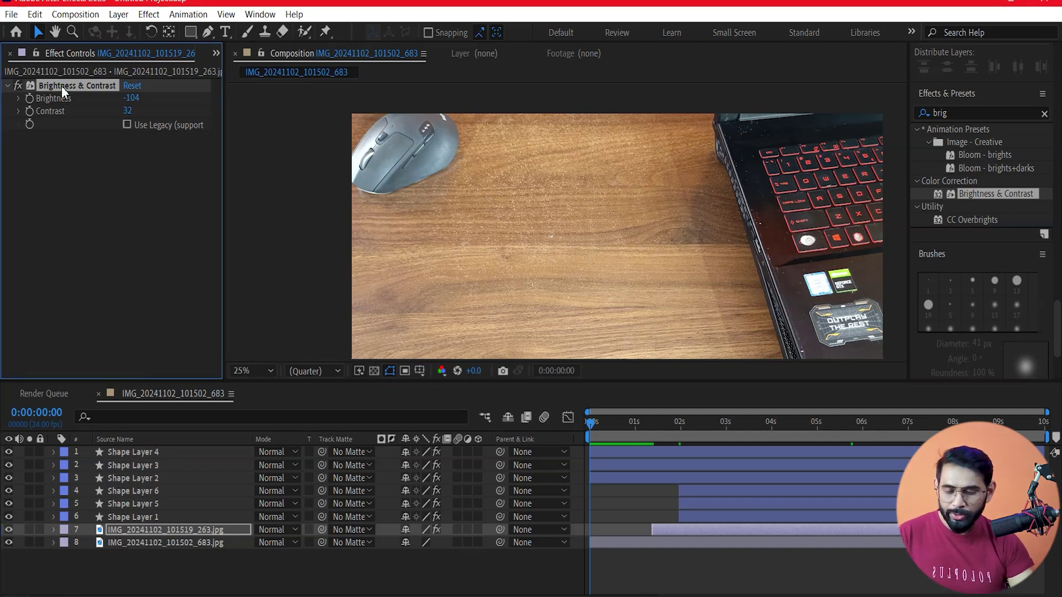
Copy the Brightness & Contrast effect and paste it onto the IMG_20241102_101502_683.jpg photo layer.
key("ctrl+c")
left_click(124, 544)
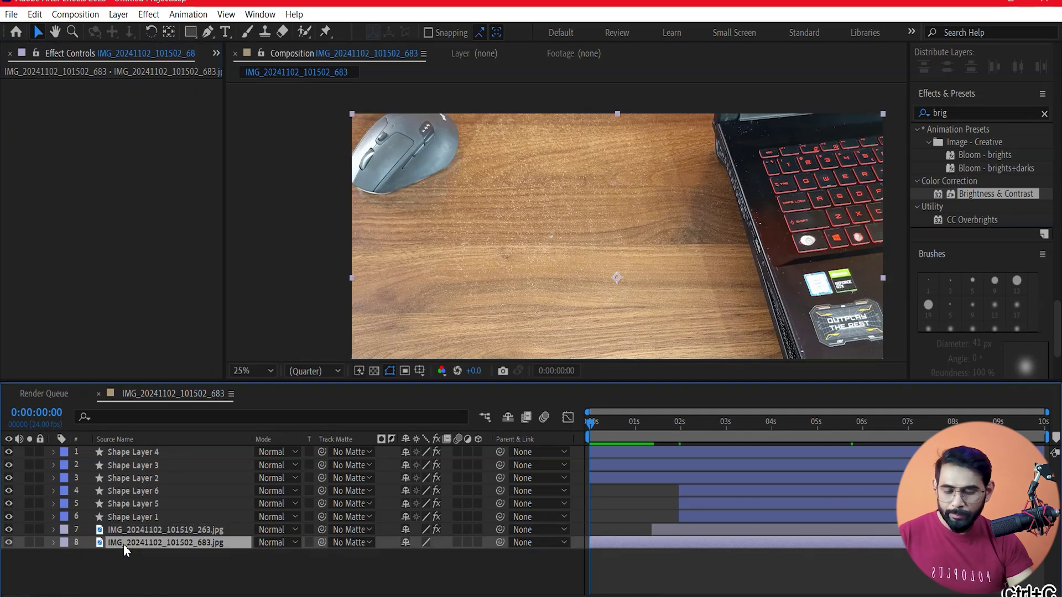
key("ctrl+v")
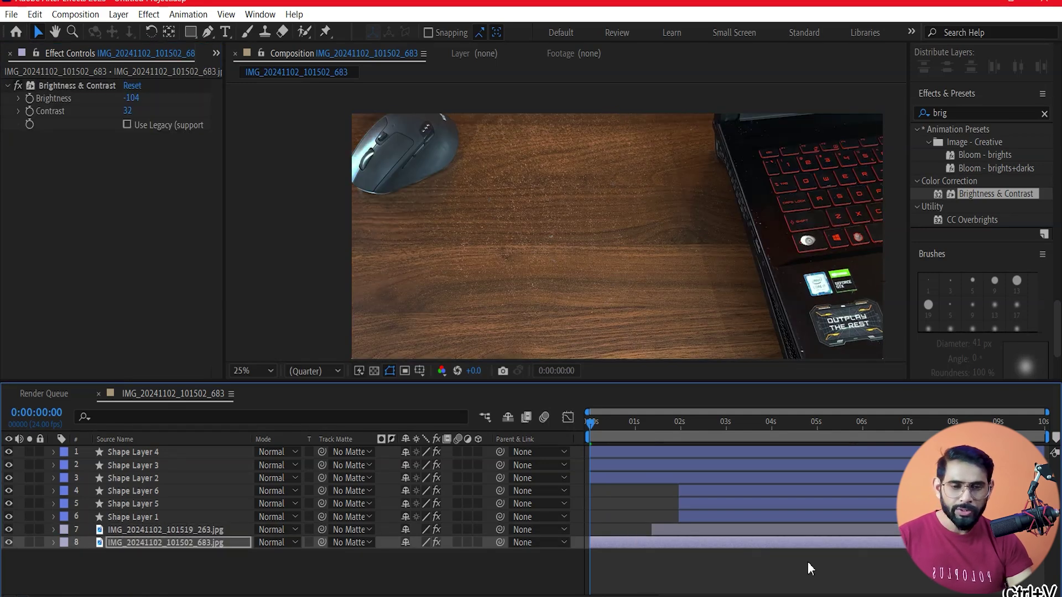
left_click(807, 563)
Preview the darkened animation from the start with the music.
key("space")
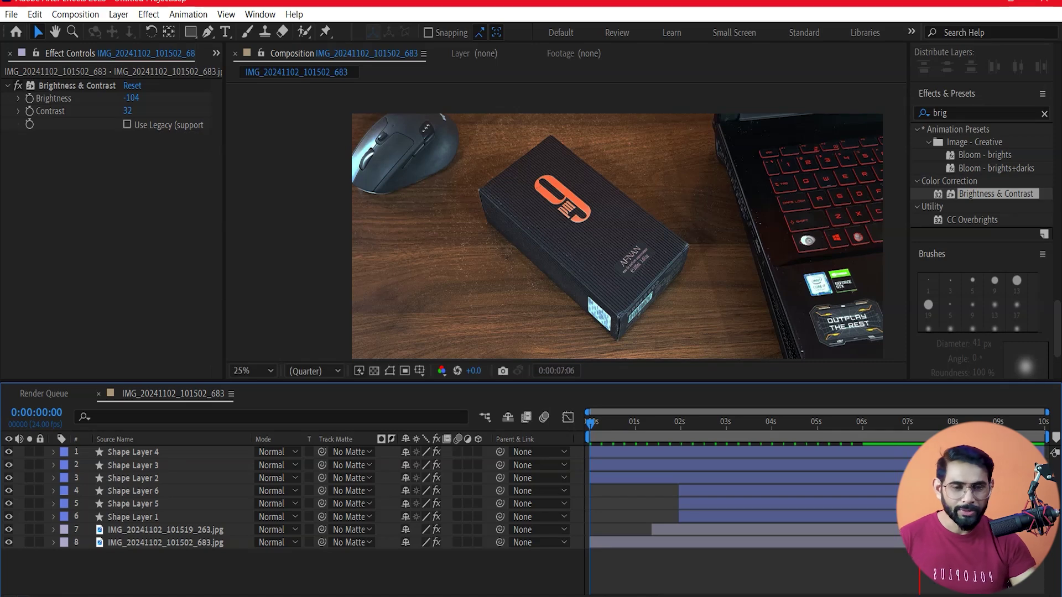
key("Home")
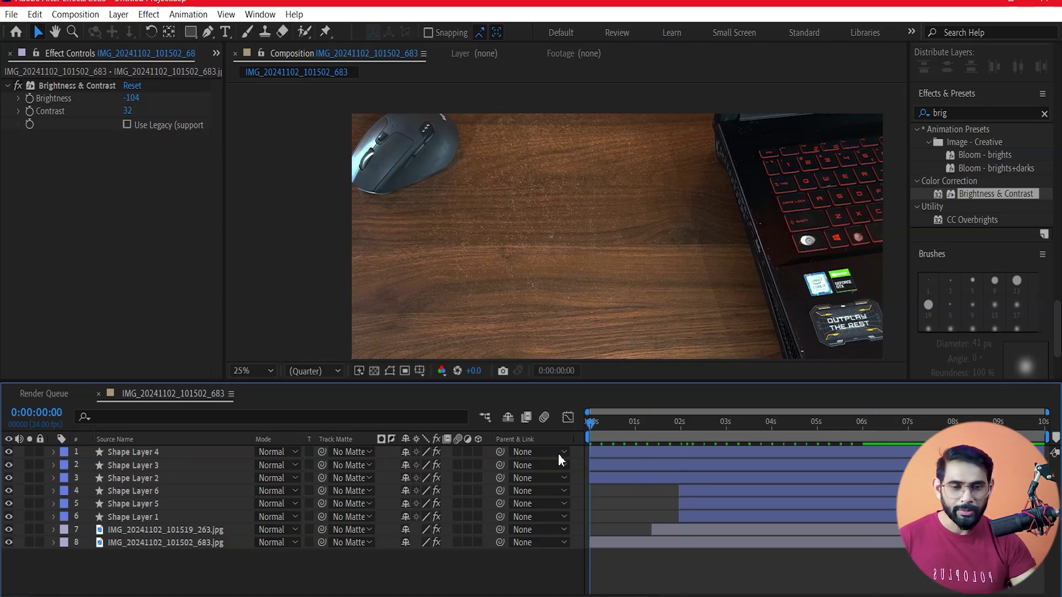
key("space")
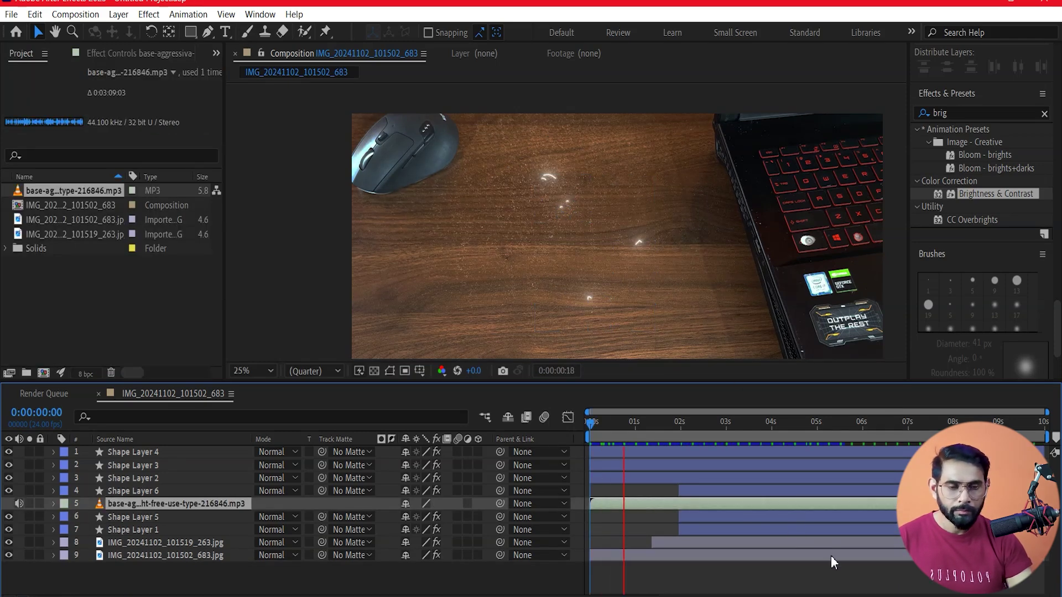
Dismiss the system settings panel and play the composition preview with the MP3 soundtrack.
key("super+a")
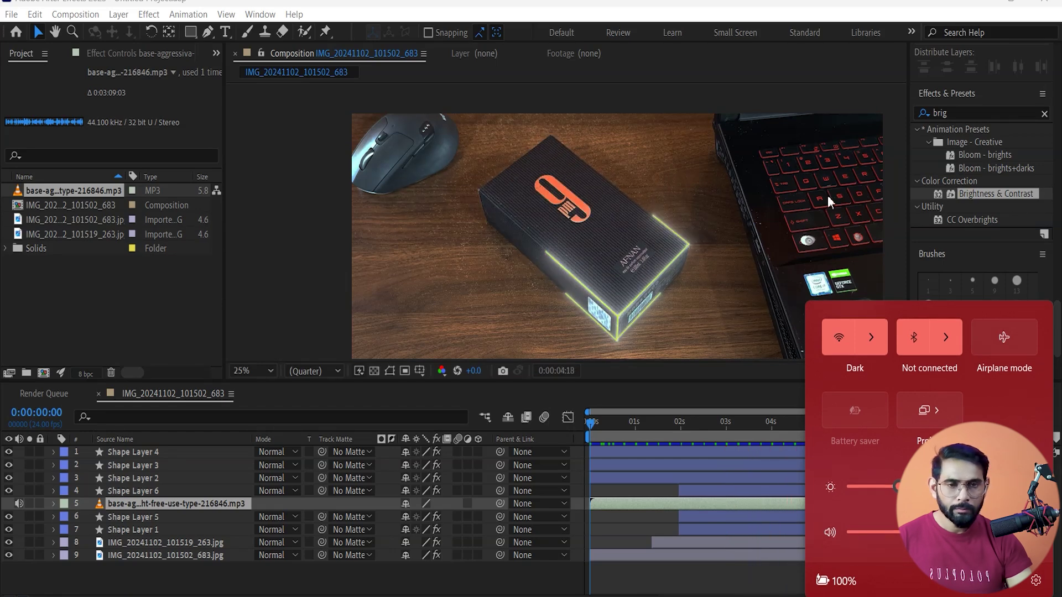
left_click(711, 467)
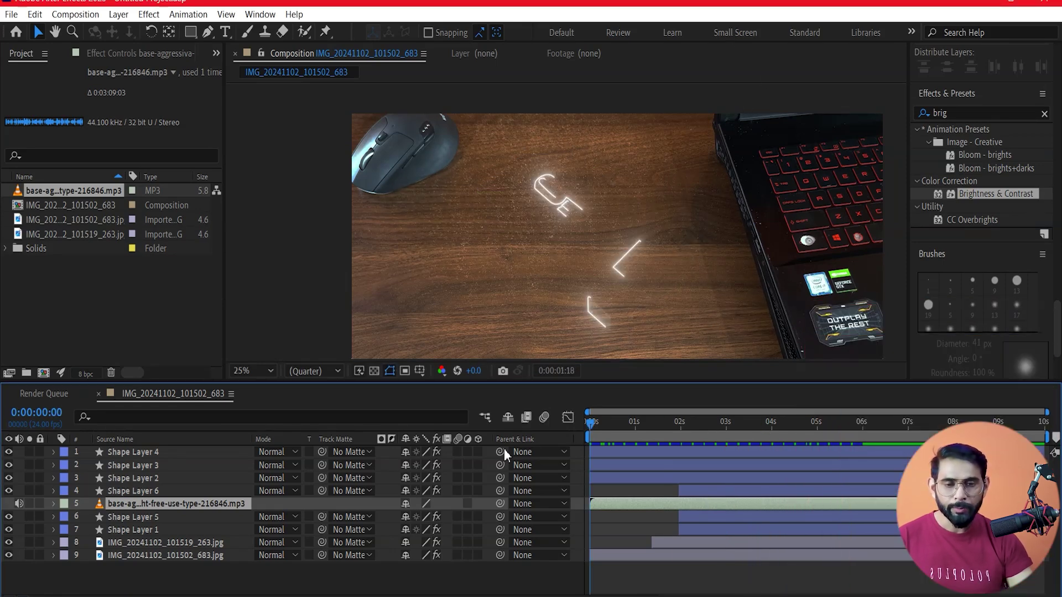
key("space")
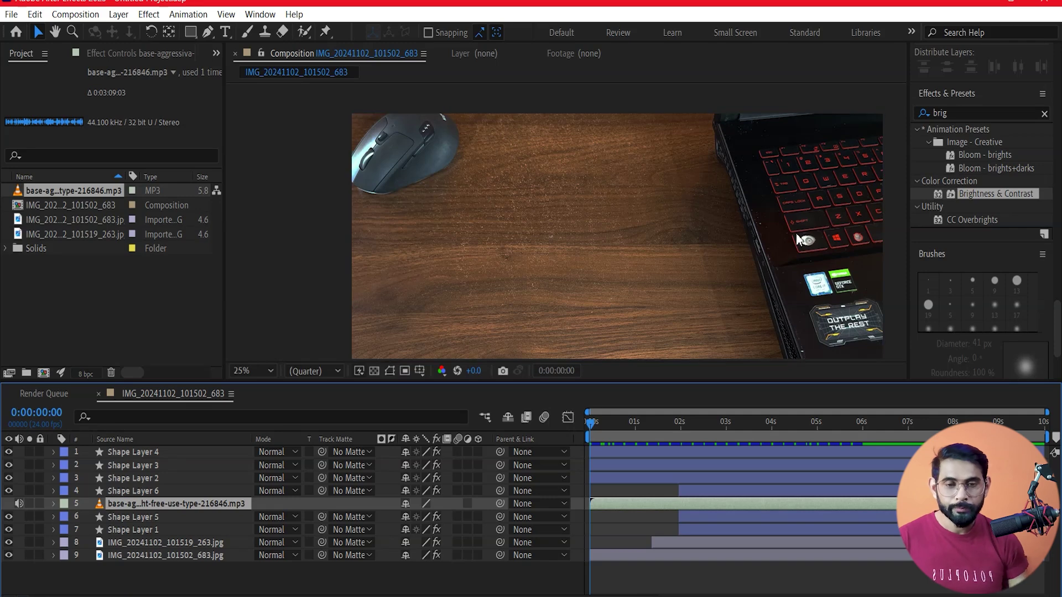